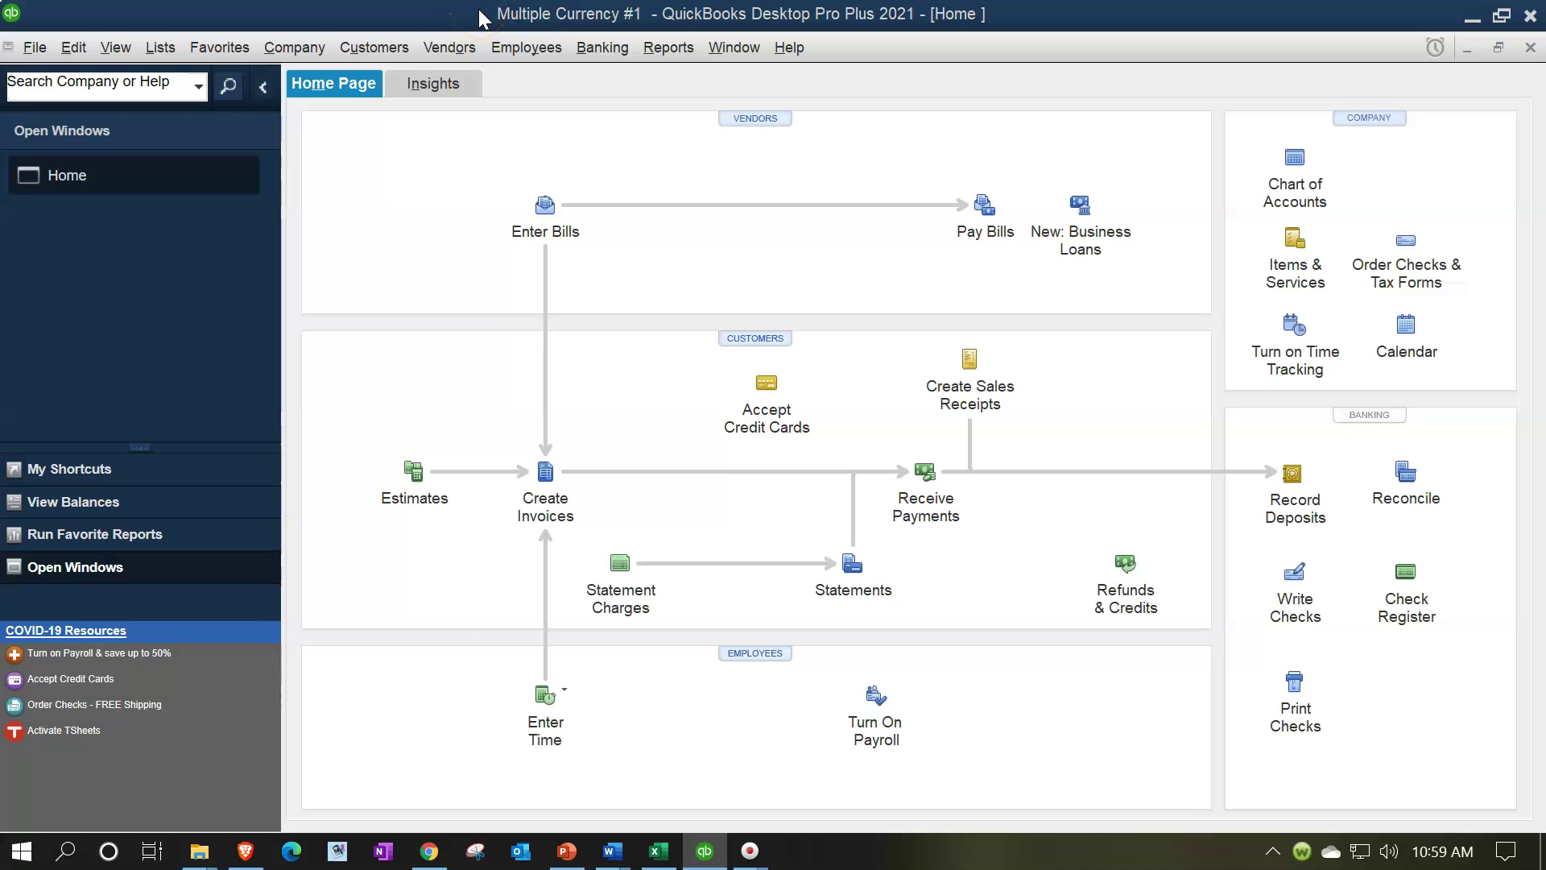
- Turn on the Open Window List from the View menu
{"action": "left_click", "coordinate": [142, 143]}
{"action": "left_click", "coordinate": [116, 48]}
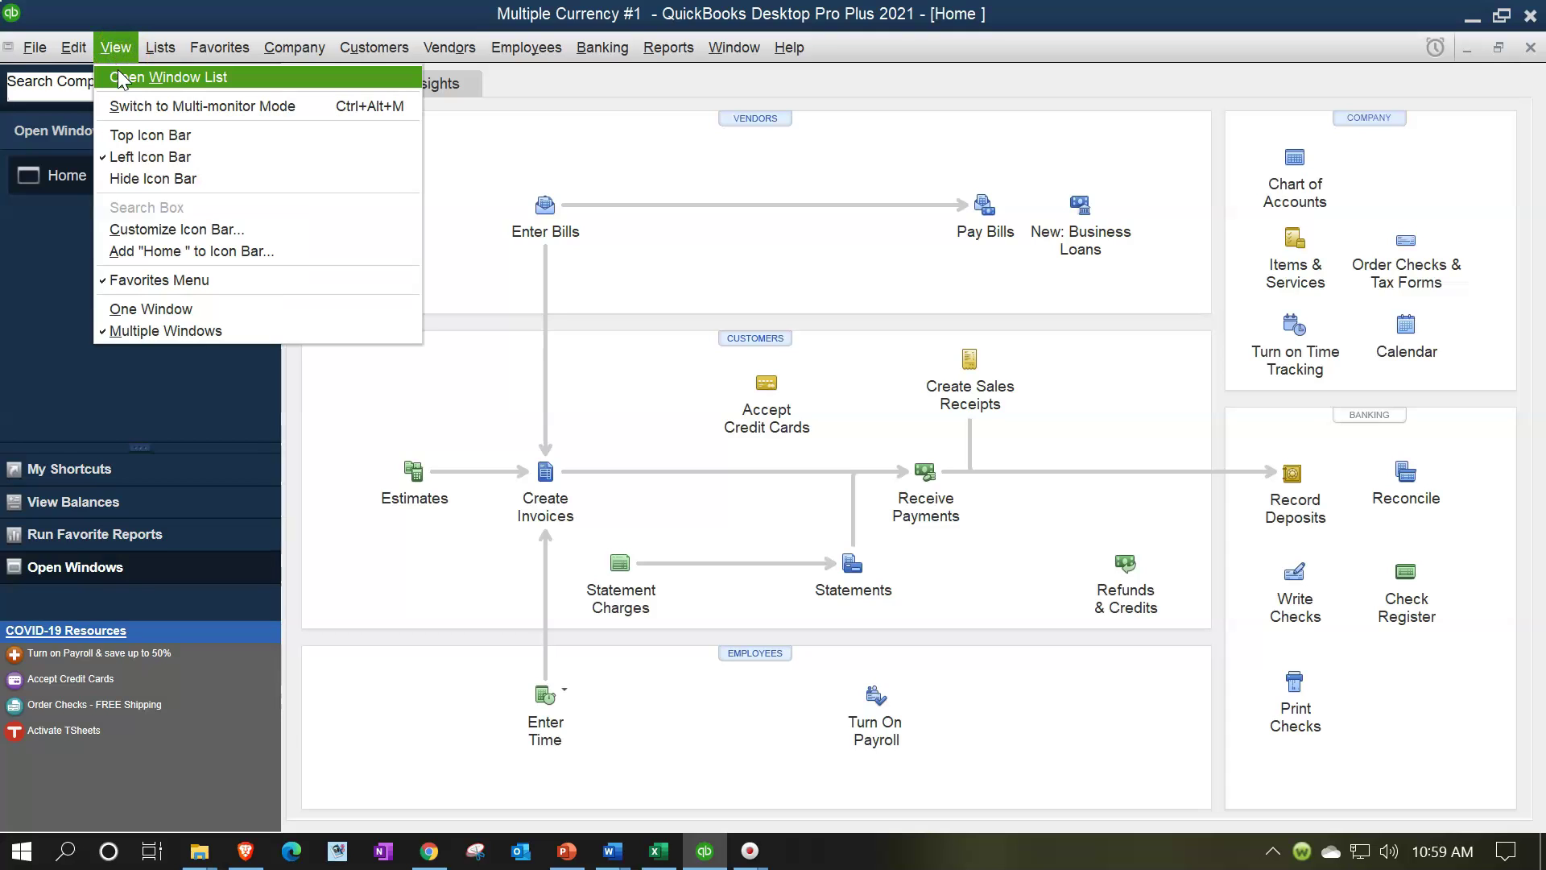
{"action": "left_click", "coordinate": [121, 78]}
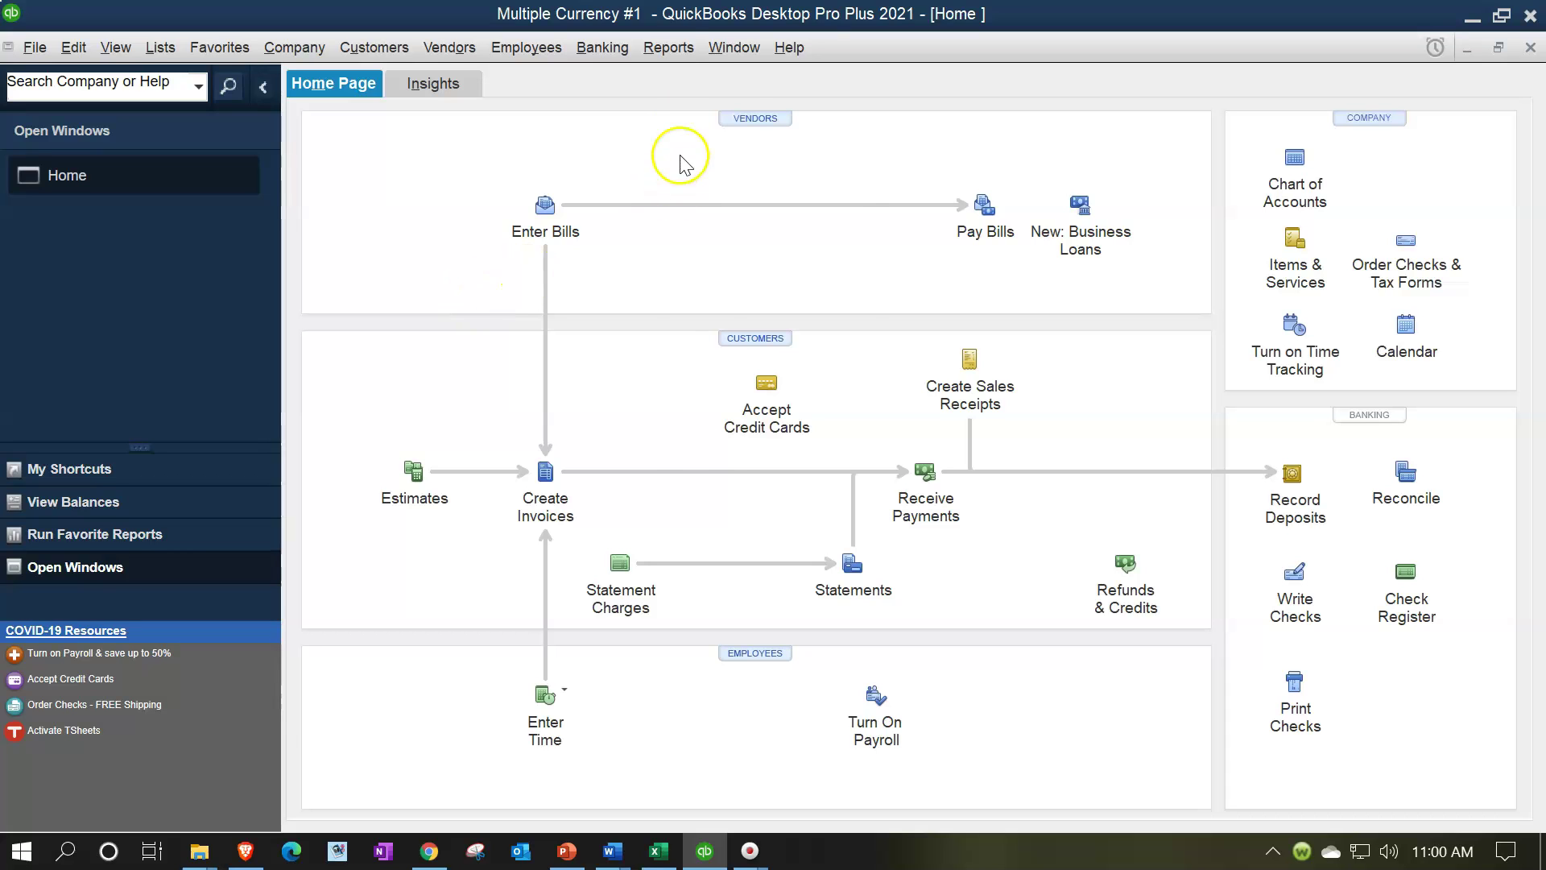
- Run the Balance Sheet Standard report from Company & Financial reports
{"action": "left_click", "coordinate": [666, 61]}
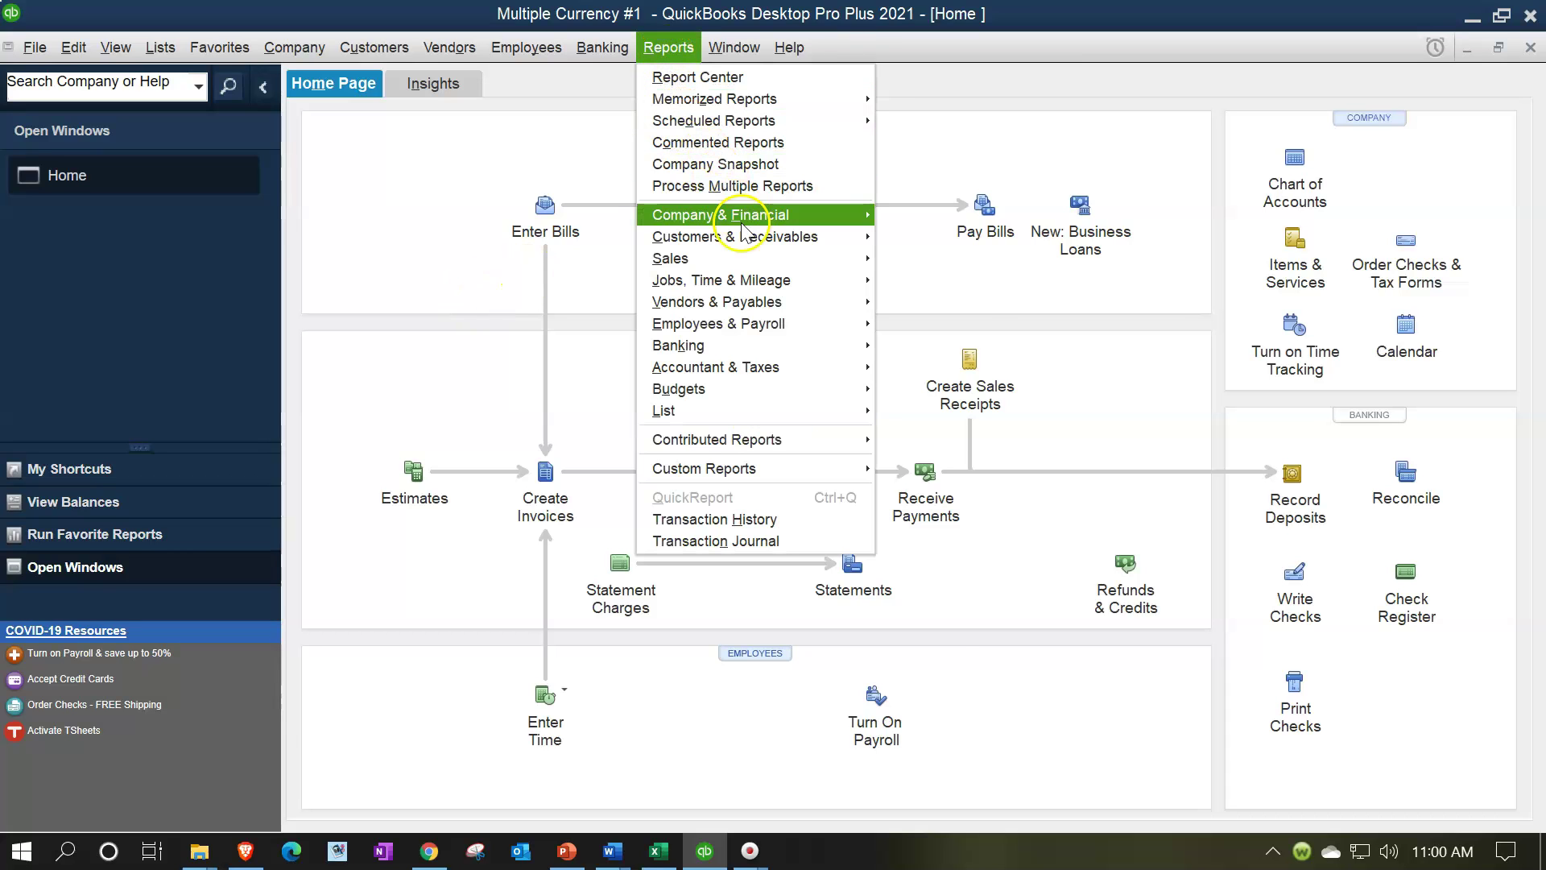
{"action": "mouse_move", "coordinate": [742, 224]}
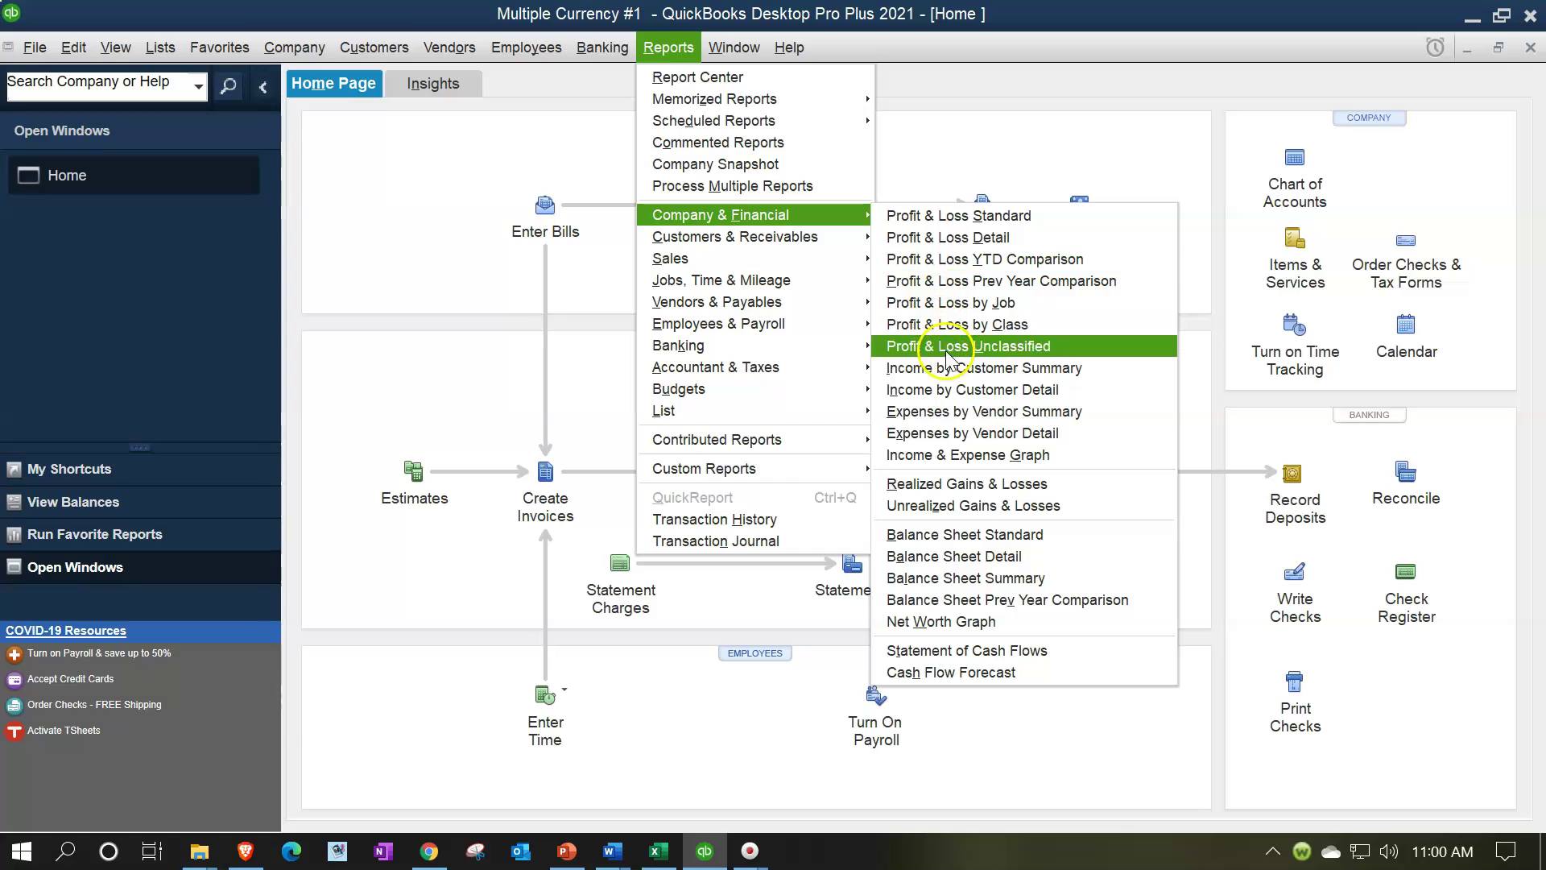
{"action": "left_click", "coordinate": [947, 533]}
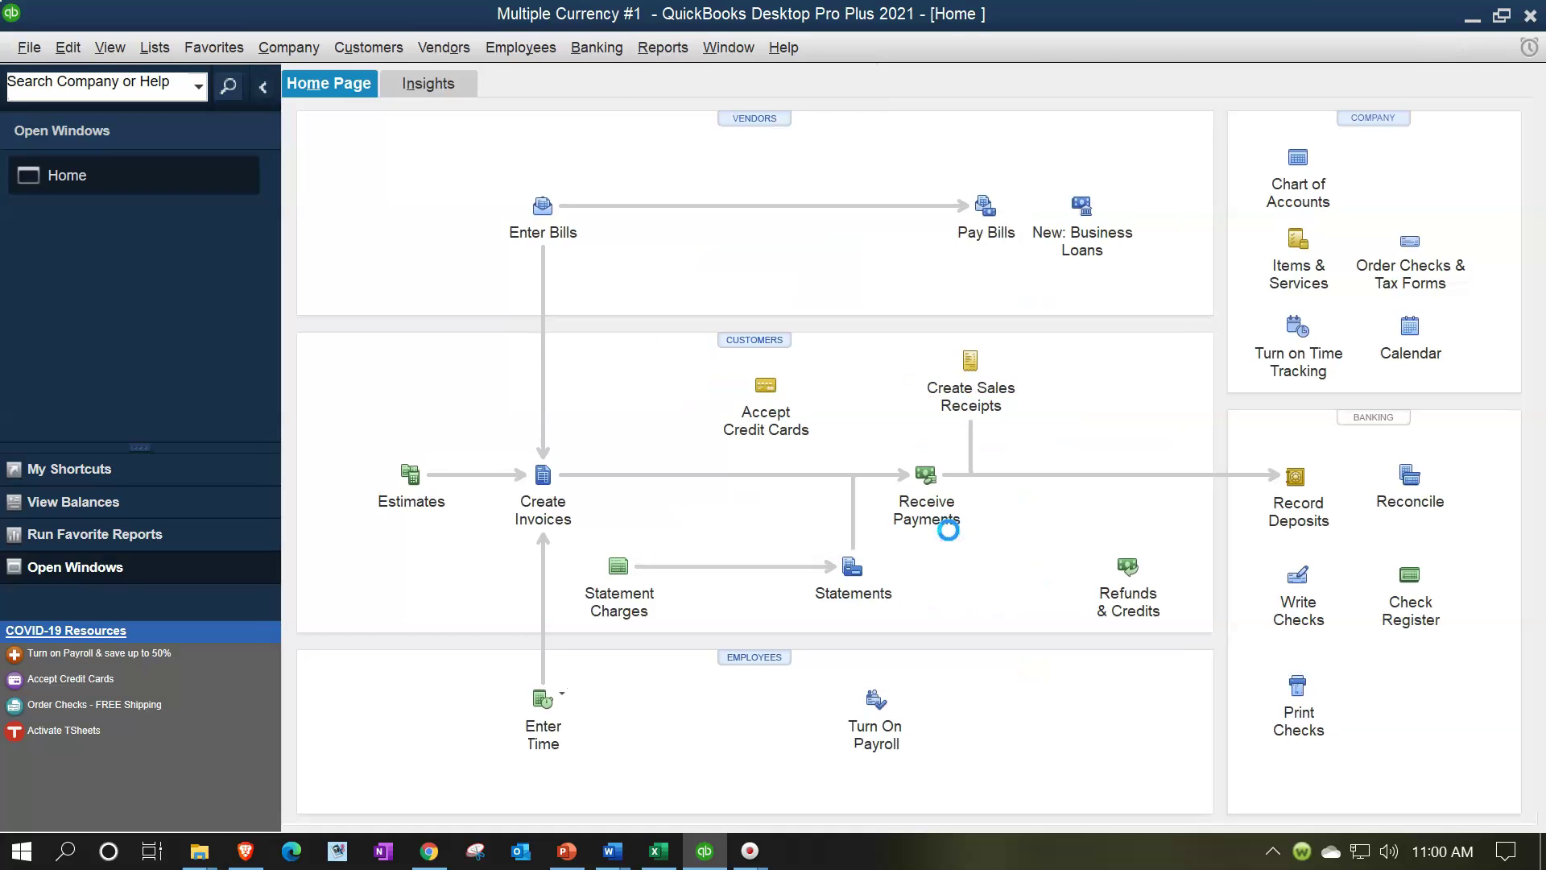
- Date the balance sheet 01/01/2021–12/31/2021 and drill into the Accounts Payable (JPY) amount
{"action": "left_click", "coordinate": [398, 87]}
{"action": "key", "text": "Tab"}
{"action": "type", "text": "010121"}
{"action": "key", "text": "Tab"}
{"action": "type", "text": "12/31/2021"}
{"action": "key", "text": "Tab"}
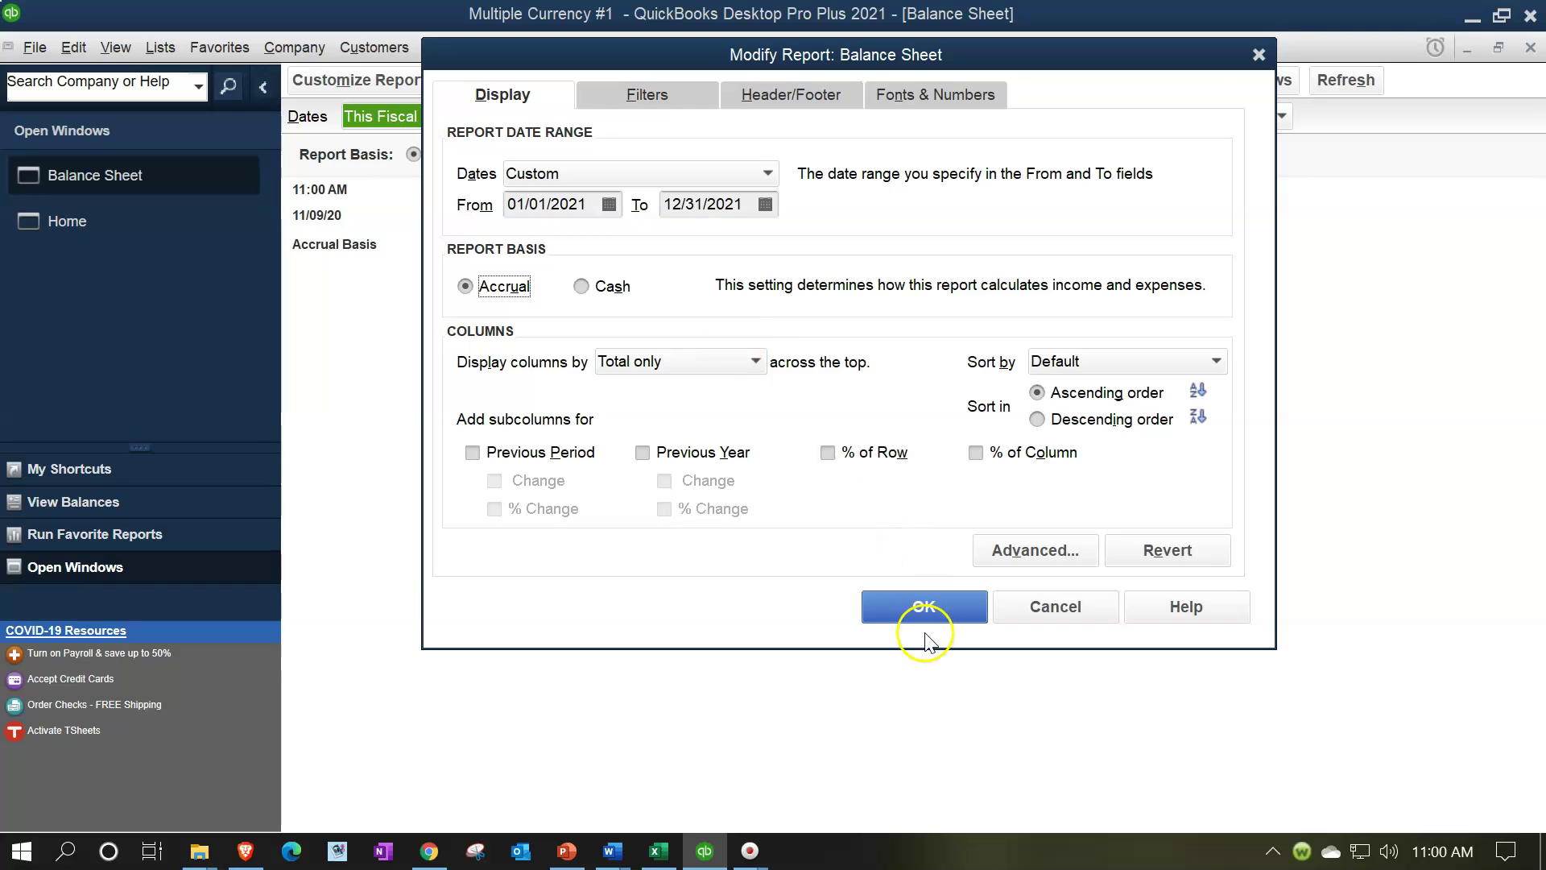
{"action": "left_click", "coordinate": [932, 609]}
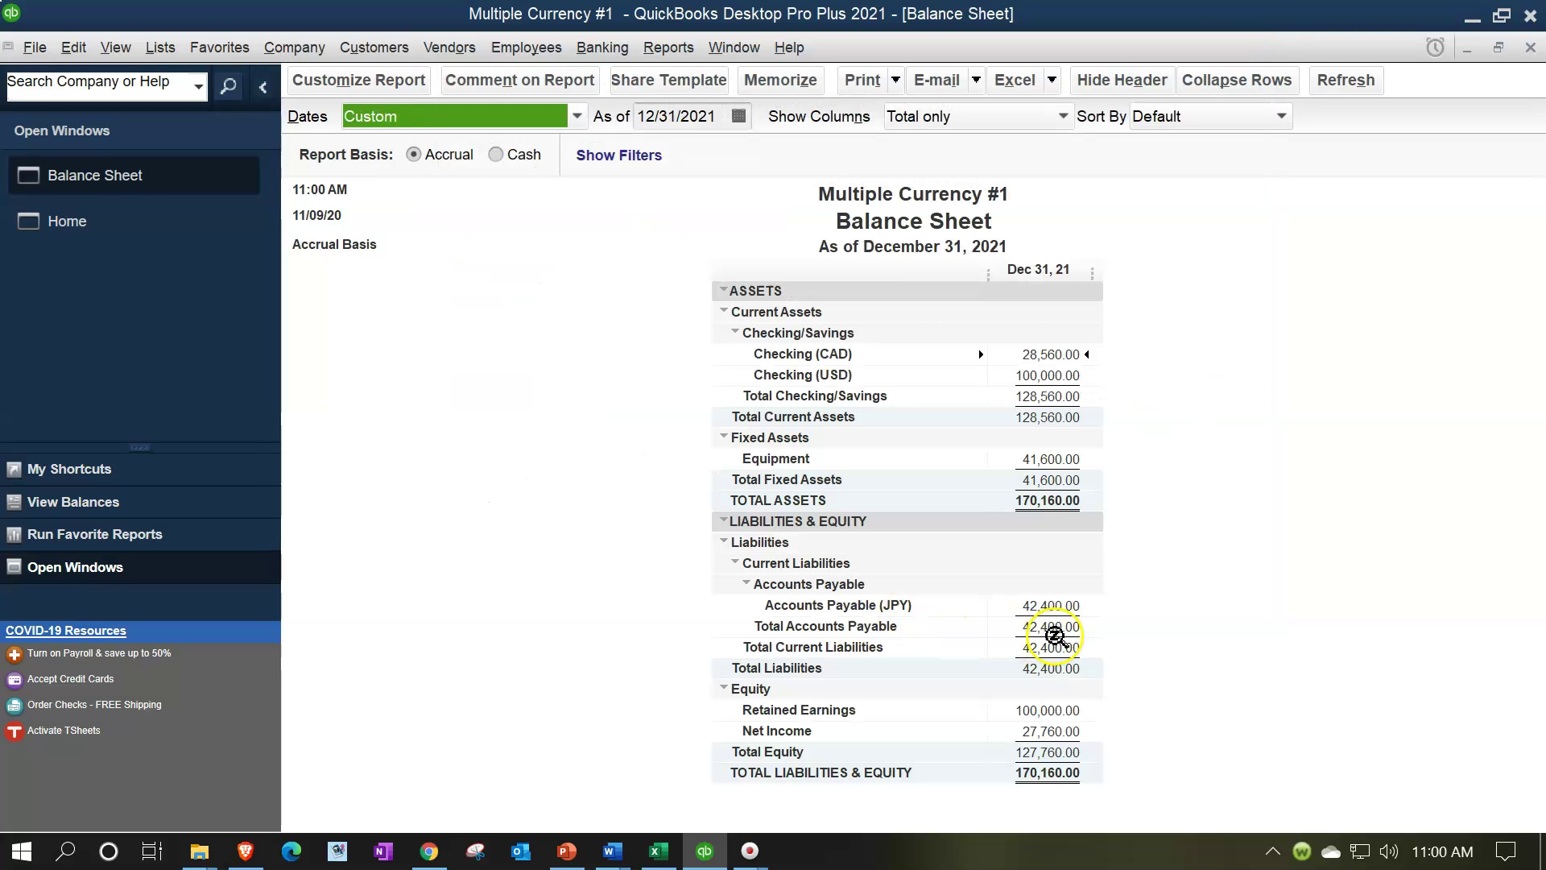
{"action": "left_click", "coordinate": [1052, 608]}
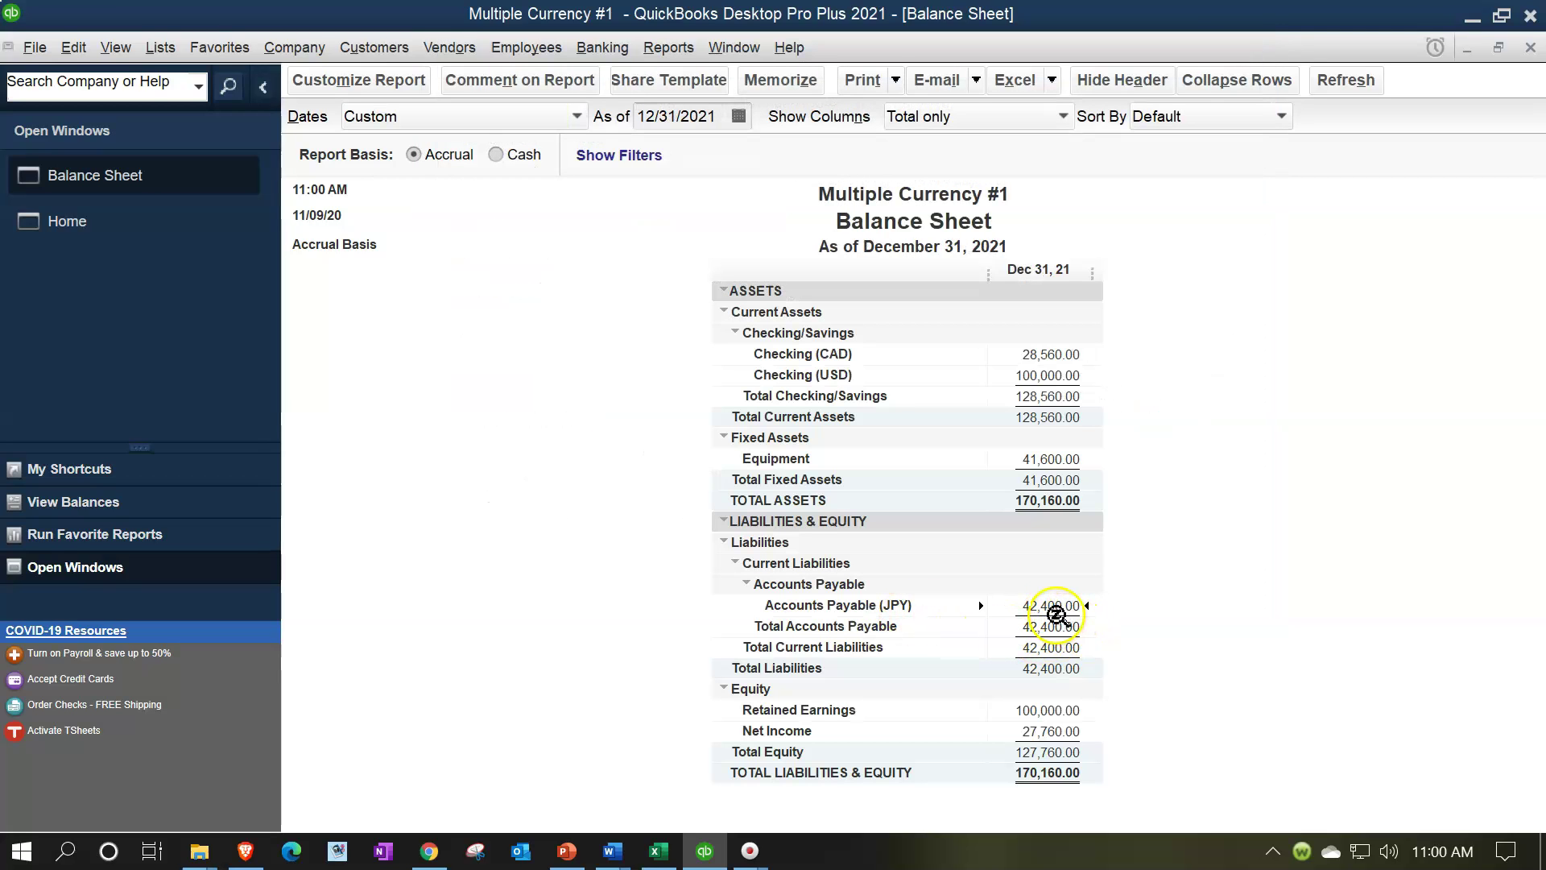
{"action": "double_click", "coordinate": [1054, 616]}
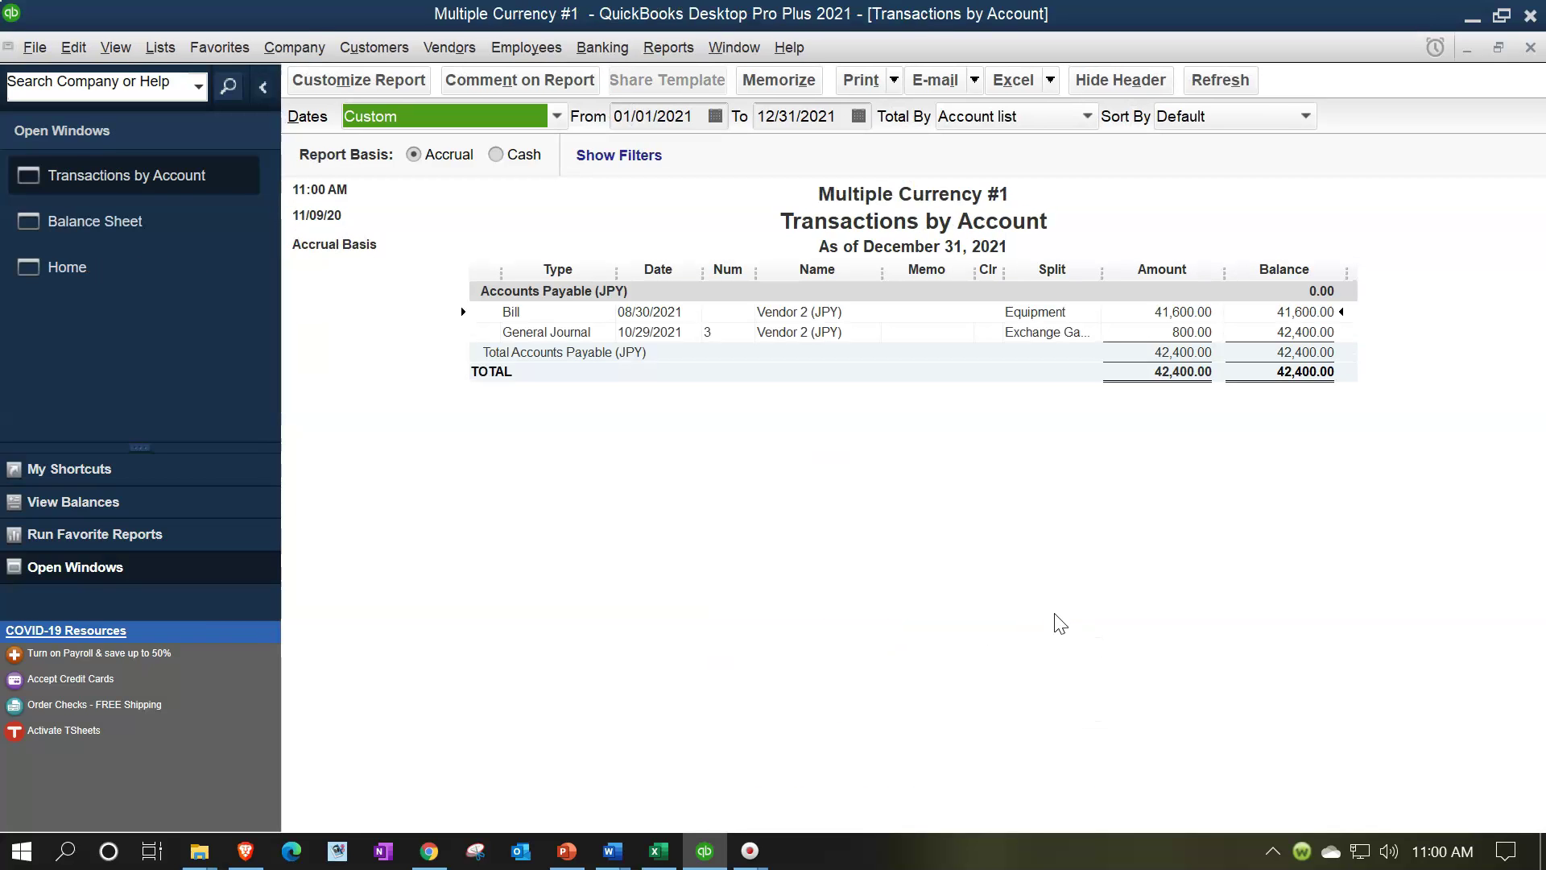
{"action": "left_click", "coordinate": [1183, 320]}
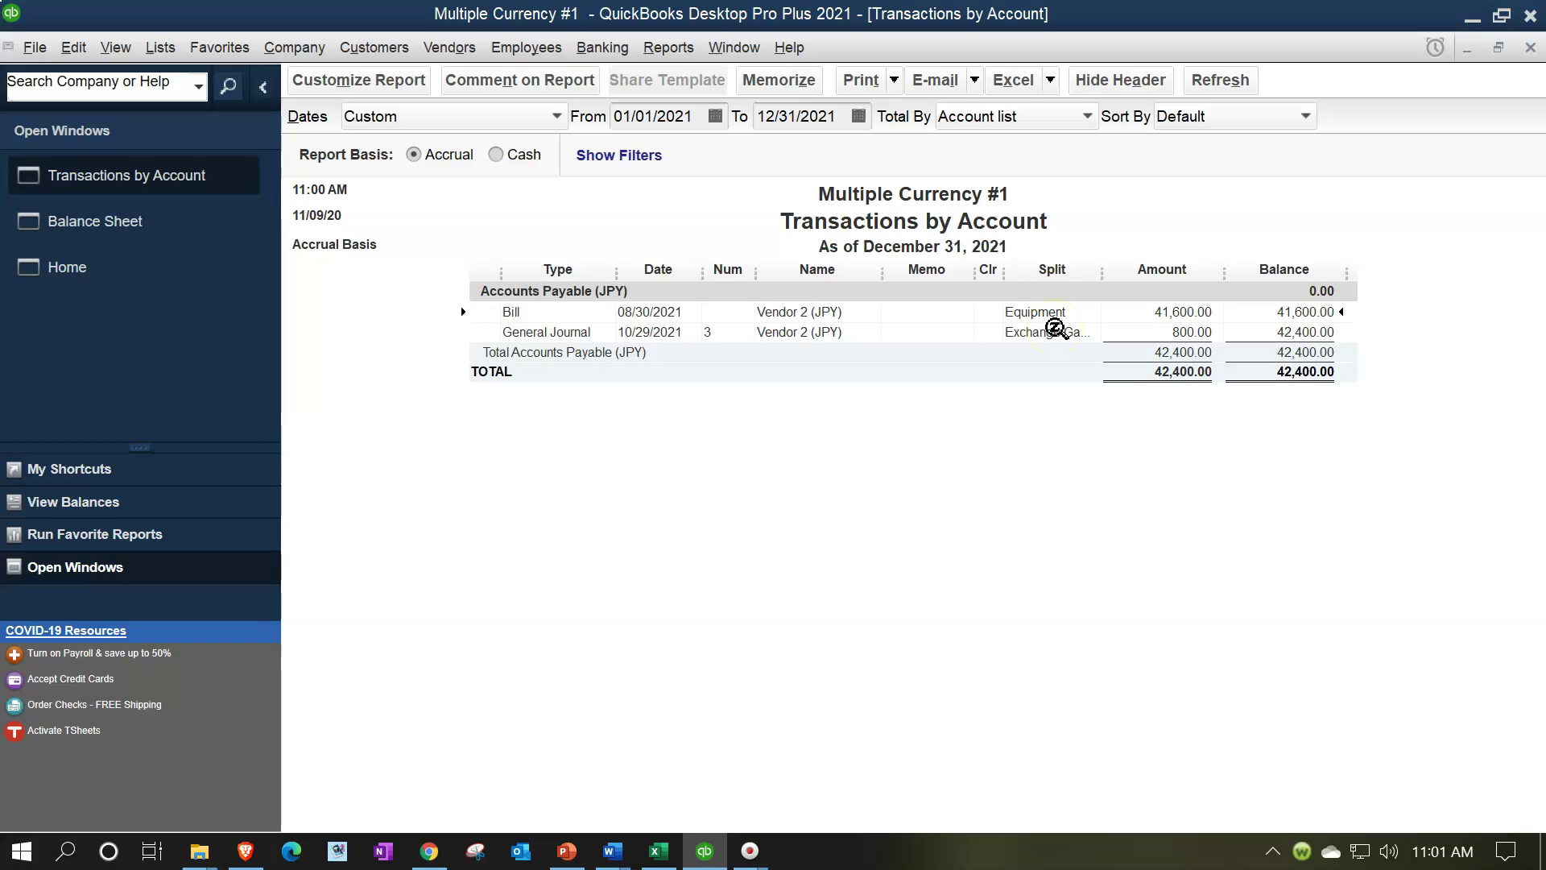
{"action": "left_click", "coordinate": [1157, 331]}
{"action": "left_click", "coordinate": [1117, 351]}
- Close the AP (JPY) detail, review Checking (CAD) and Checking (USD), then switch to Excel
{"action": "left_click", "coordinate": [1530, 48]}
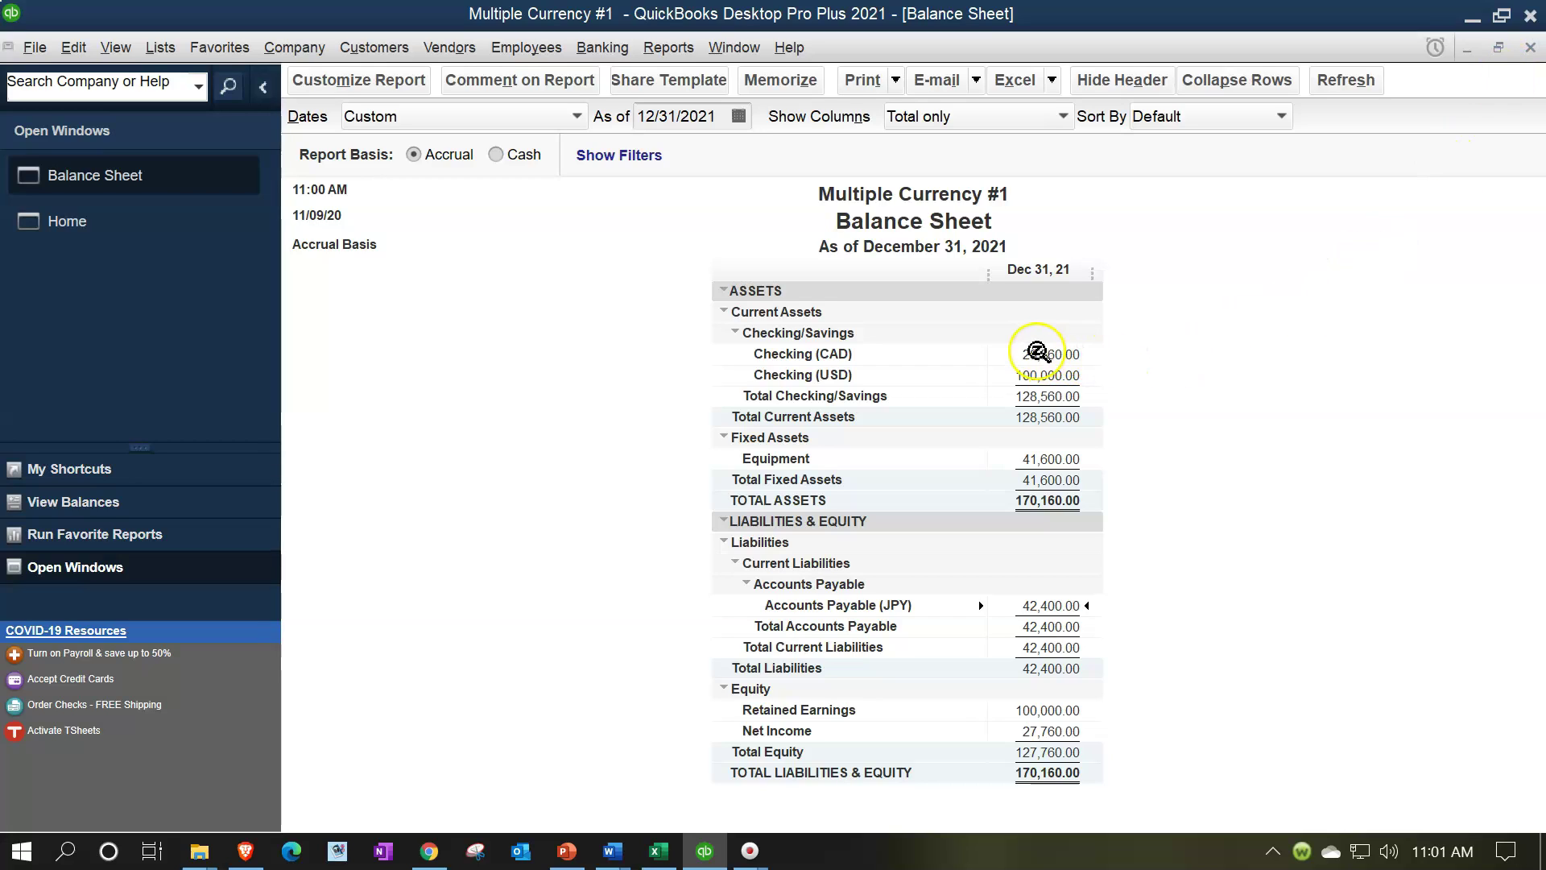
{"action": "left_click", "coordinate": [1037, 353]}
{"action": "left_click", "coordinate": [1036, 374]}
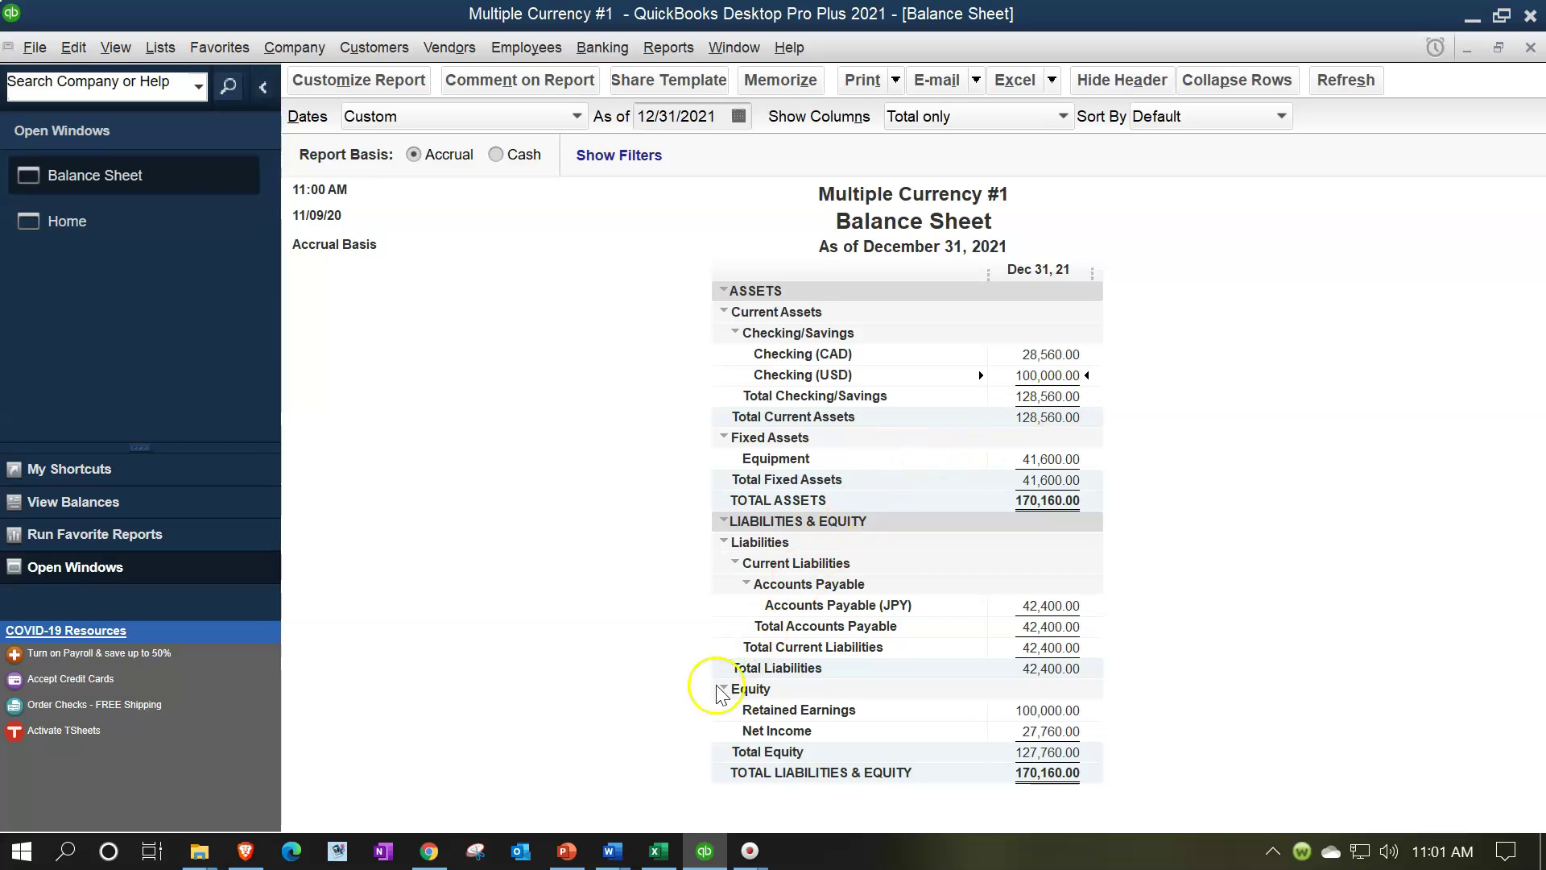
{"action": "left_click", "coordinate": [652, 858]}
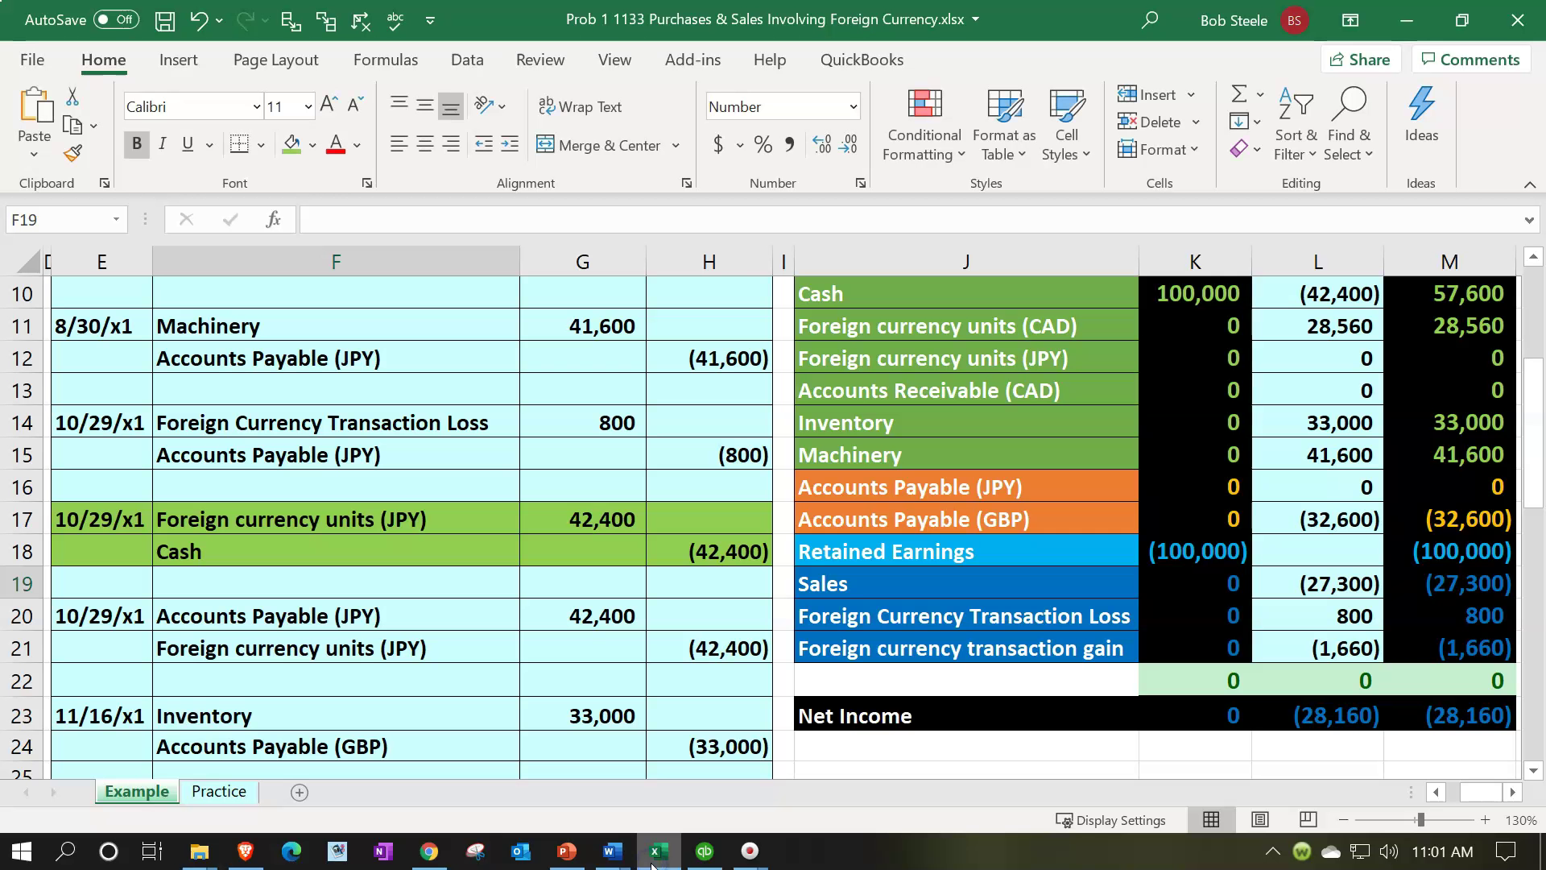
- On the Practice sheet, locate the Cash and Foreign currency units (JPY) accounts in the table
{"action": "left_click", "coordinate": [221, 796]}
{"action": "left_click", "coordinate": [500, 645]}
{"action": "scroll", "coordinate": [500, 645], "scroll_direction": "up", "scroll_amount": 3}
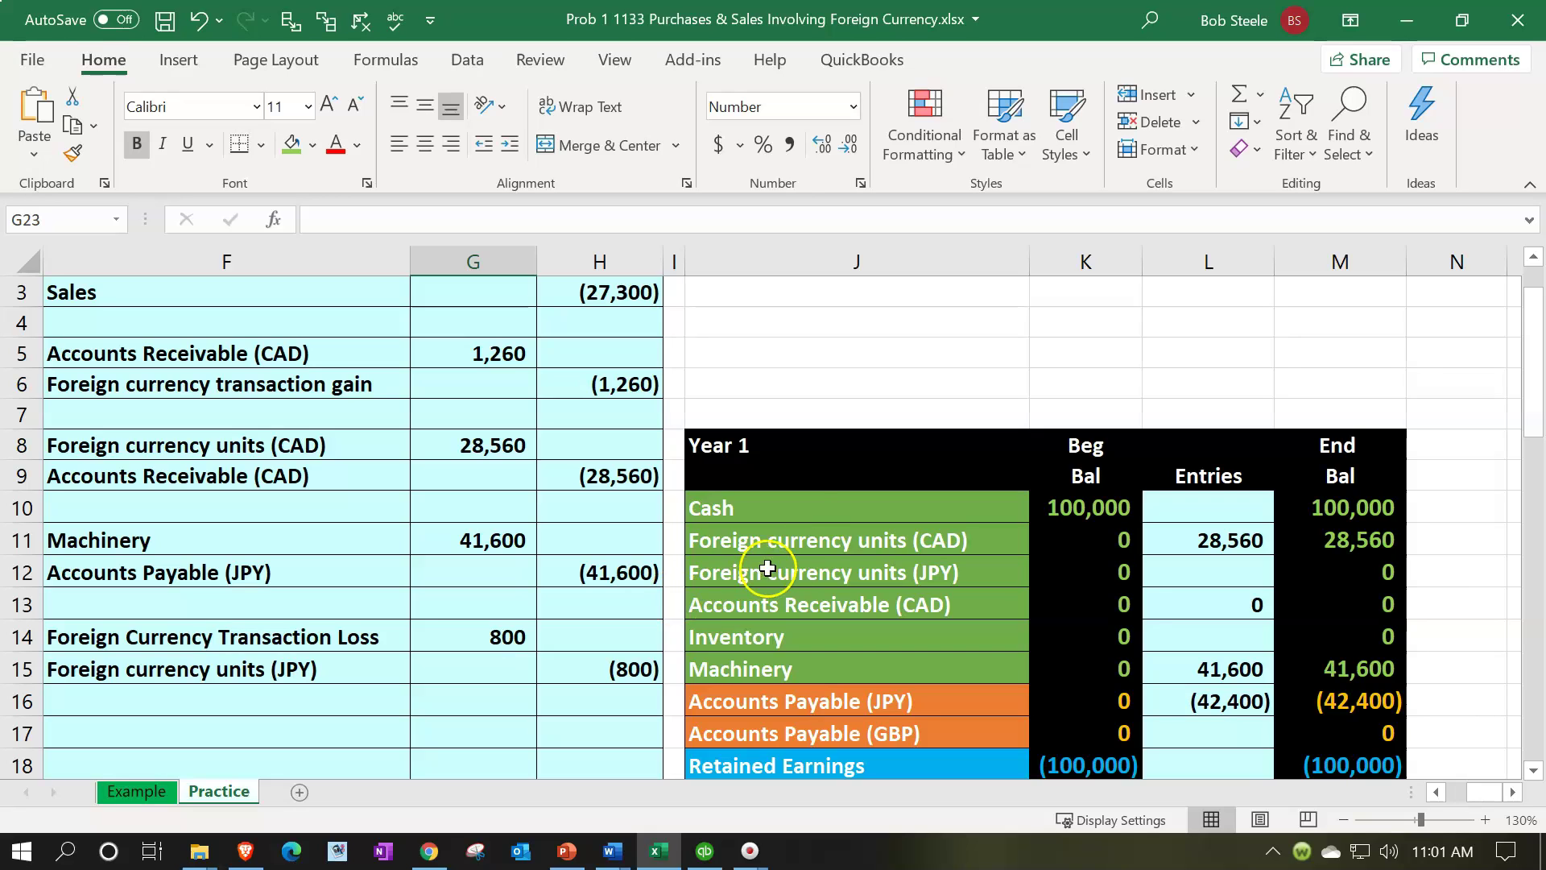
{"action": "left_click", "coordinate": [804, 510]}
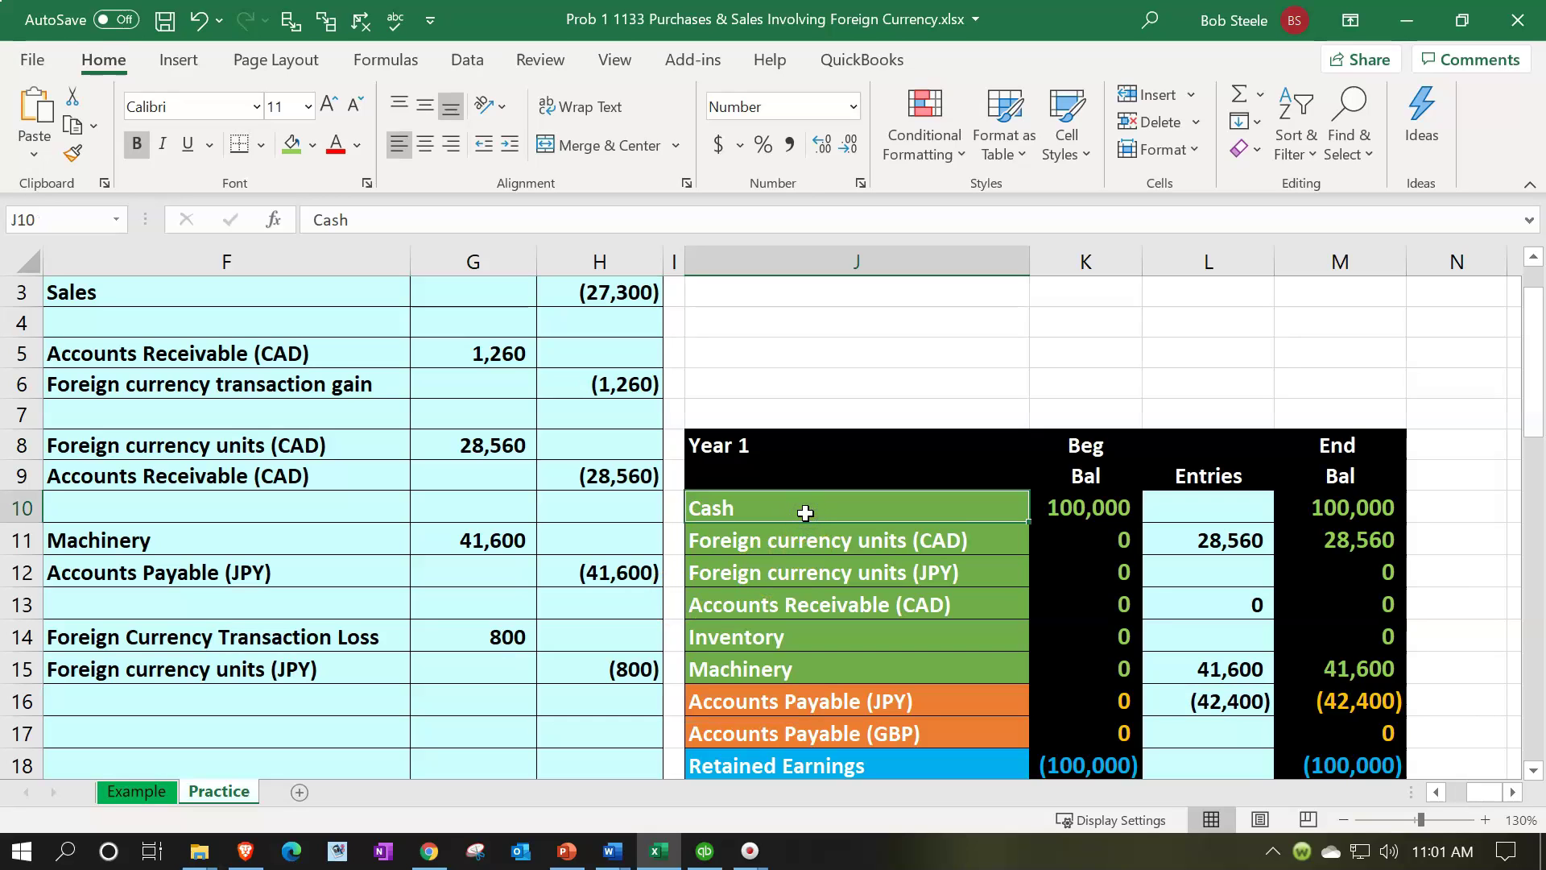
{"action": "left_click", "coordinate": [800, 569]}
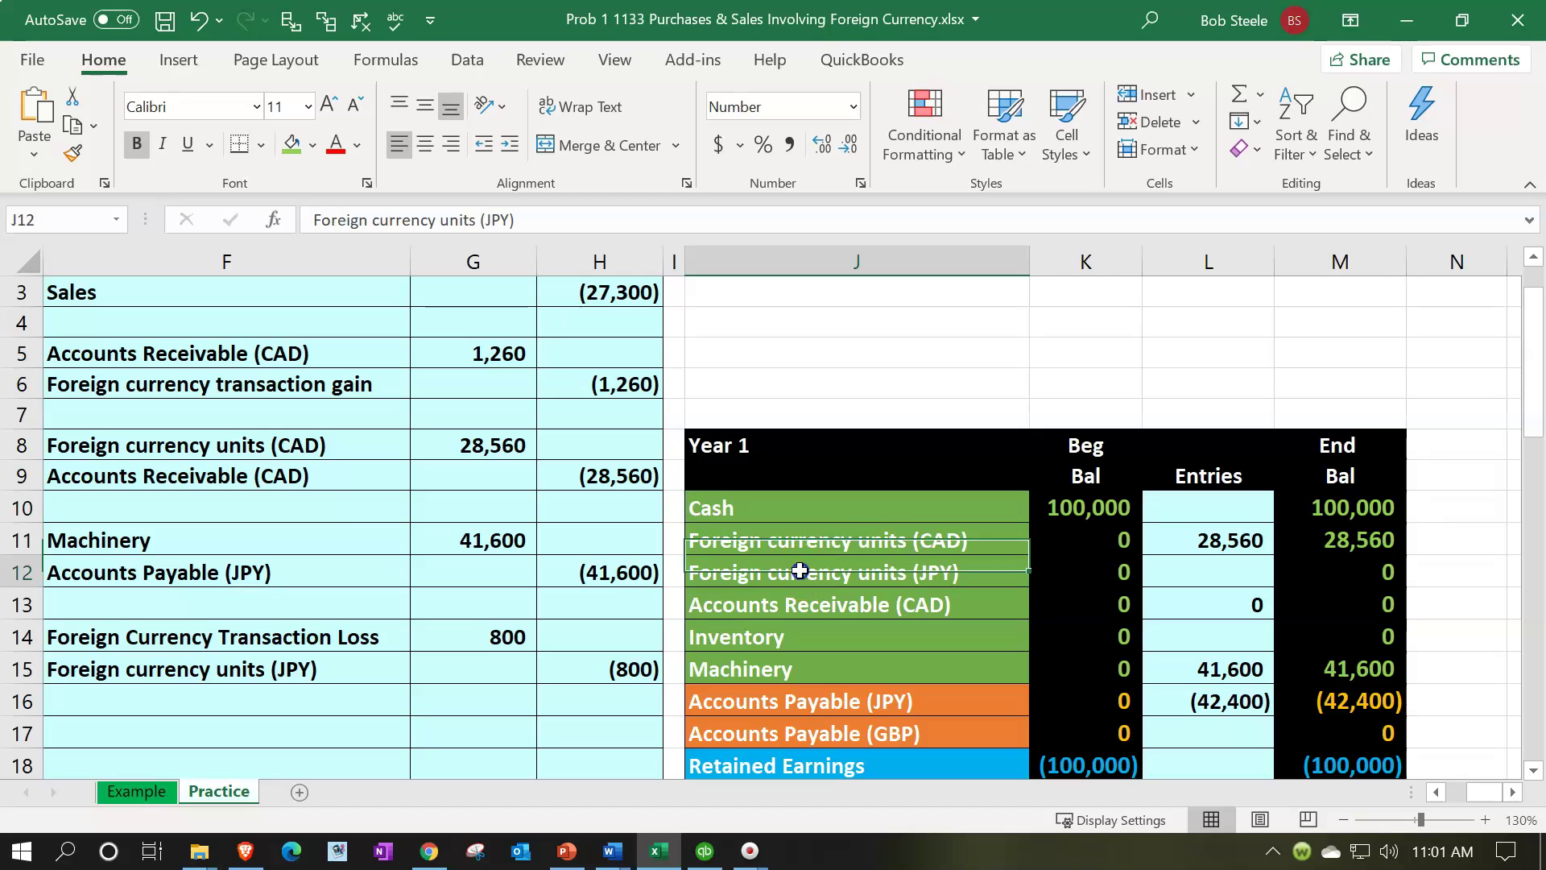
{"action": "scroll", "coordinate": [800, 569], "scroll_direction": "down", "scroll_amount": 1}
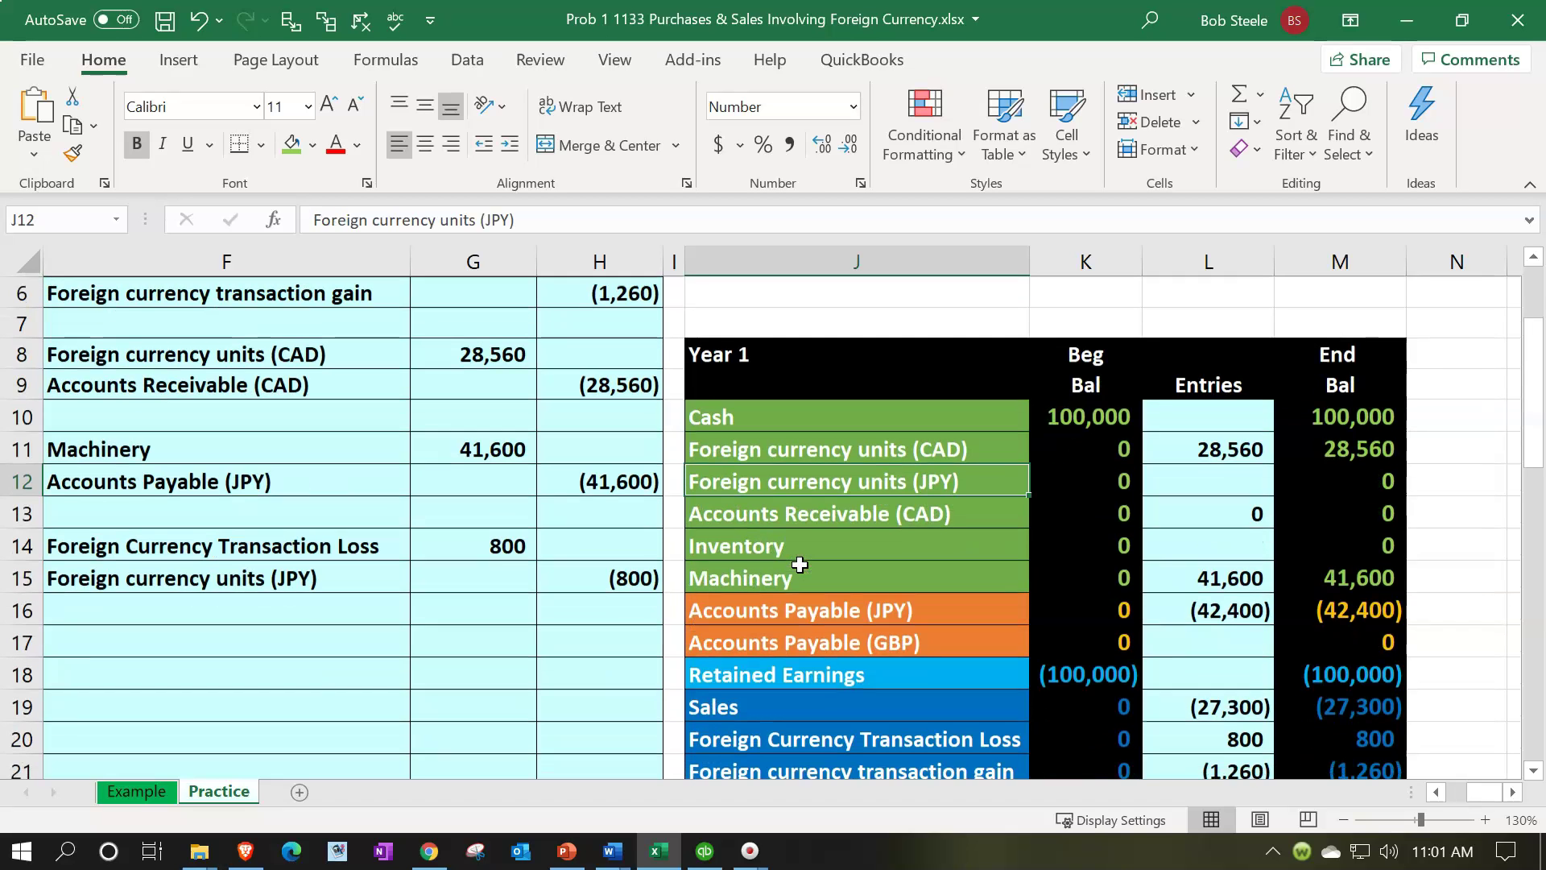
- Link F17 to Foreign currency units (JPY) with =J12
{"action": "left_click", "coordinate": [245, 641]}
{"action": "scroll", "coordinate": [245, 641], "scroll_direction": "left", "scroll_amount": 1}
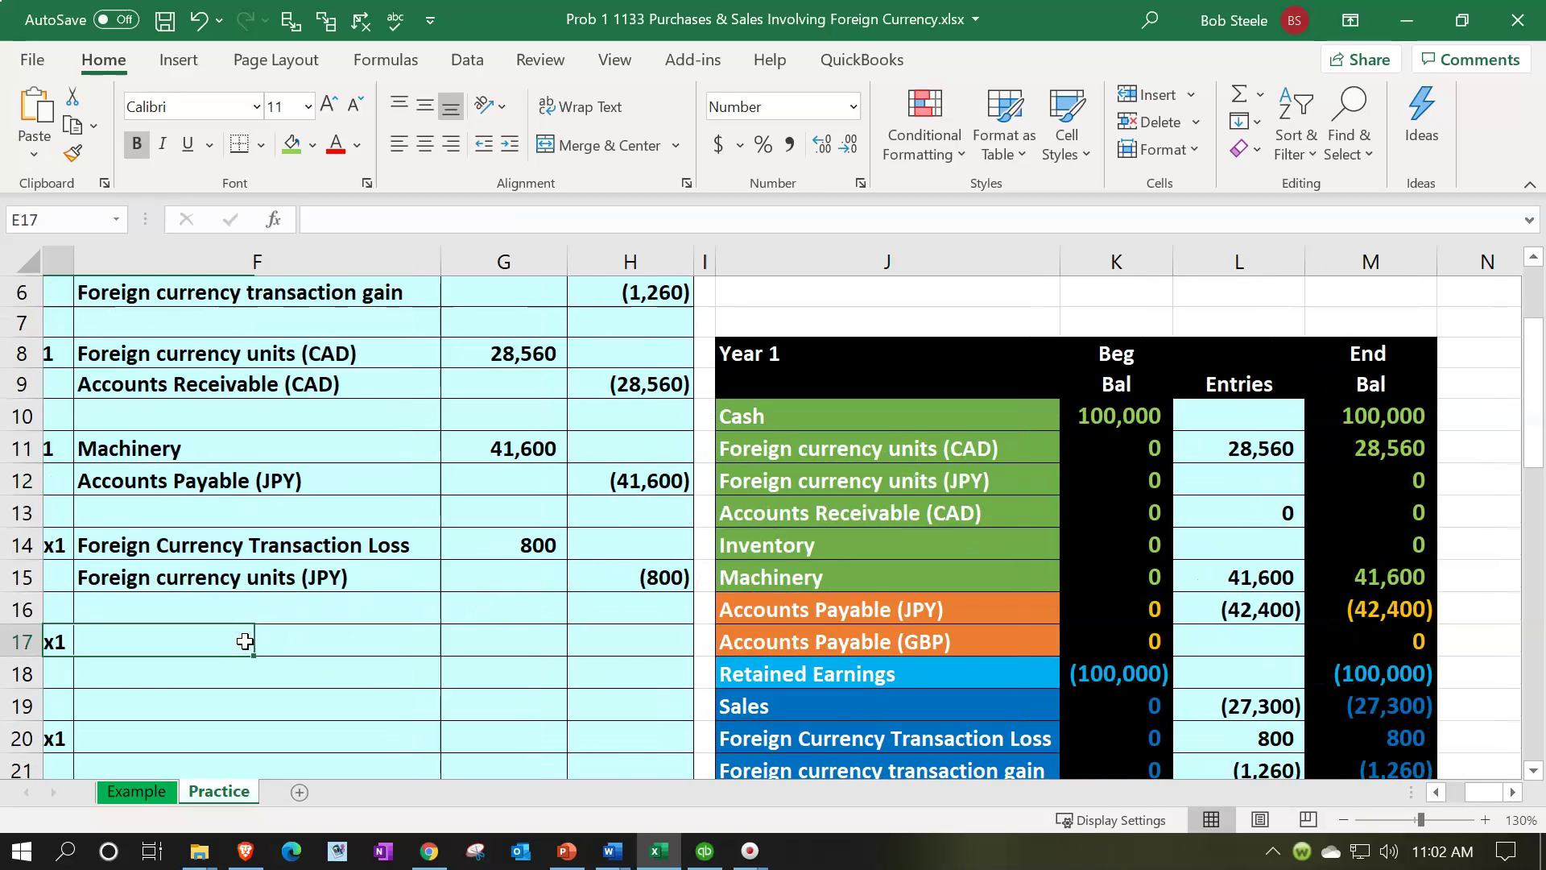
{"action": "type", "text": "="}
{"action": "key", "text": "Right"}
{"action": "key", "text": "Right"}
{"action": "key", "text": "Right"}
{"action": "key", "text": "Up"}
{"action": "key", "text": "Right"}
{"action": "key", "text": "Up"}
{"action": "key", "text": "Up"}
{"action": "key", "text": "Up"}
{"action": "key", "text": "Up"}
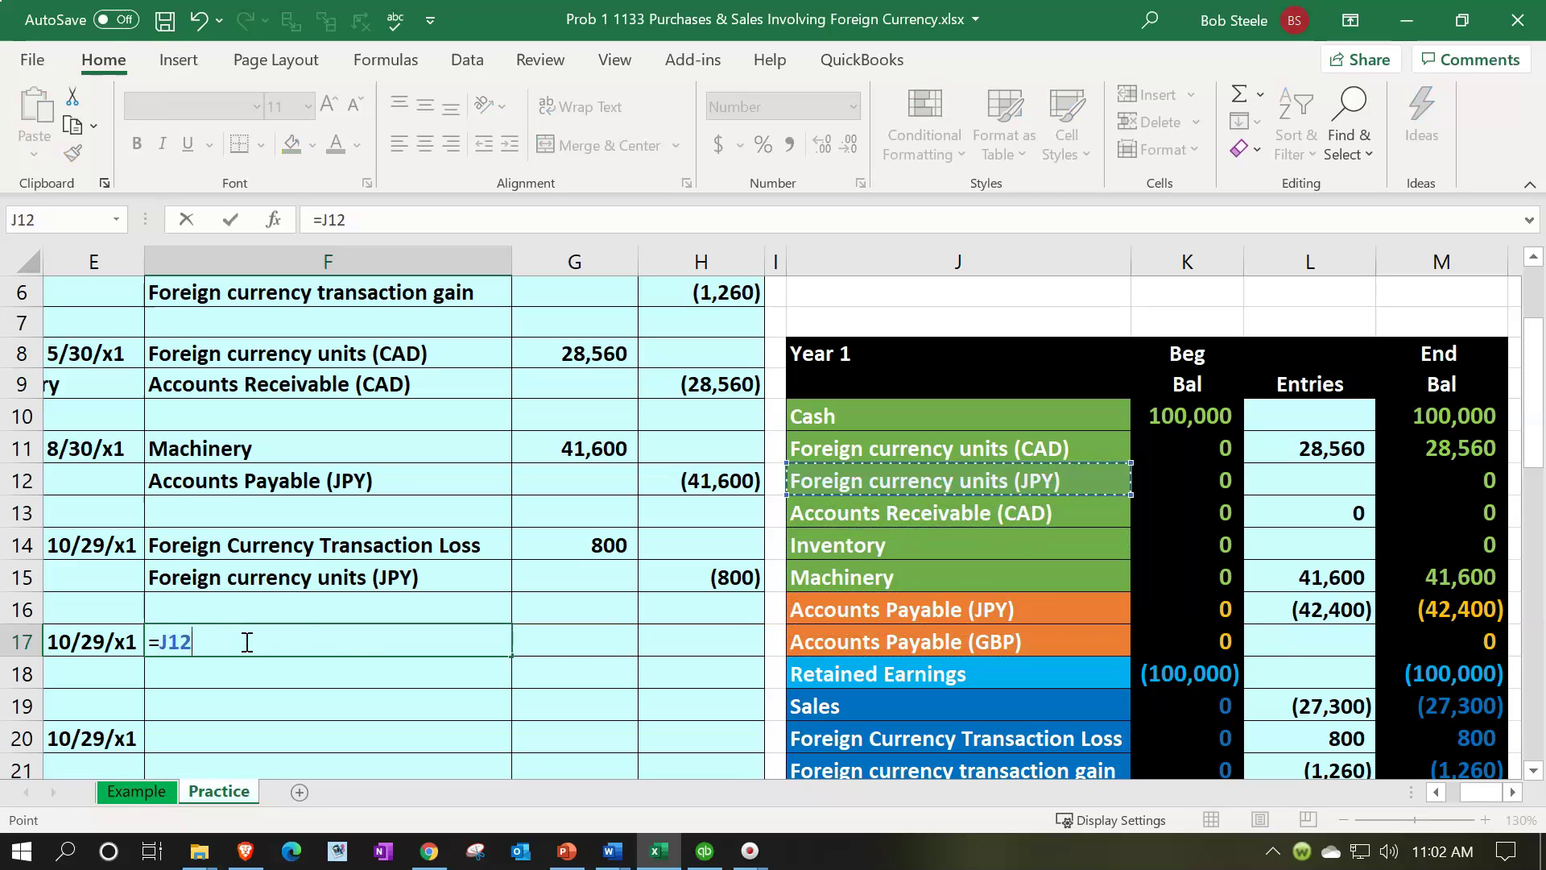
{"action": "key", "text": "Return"}
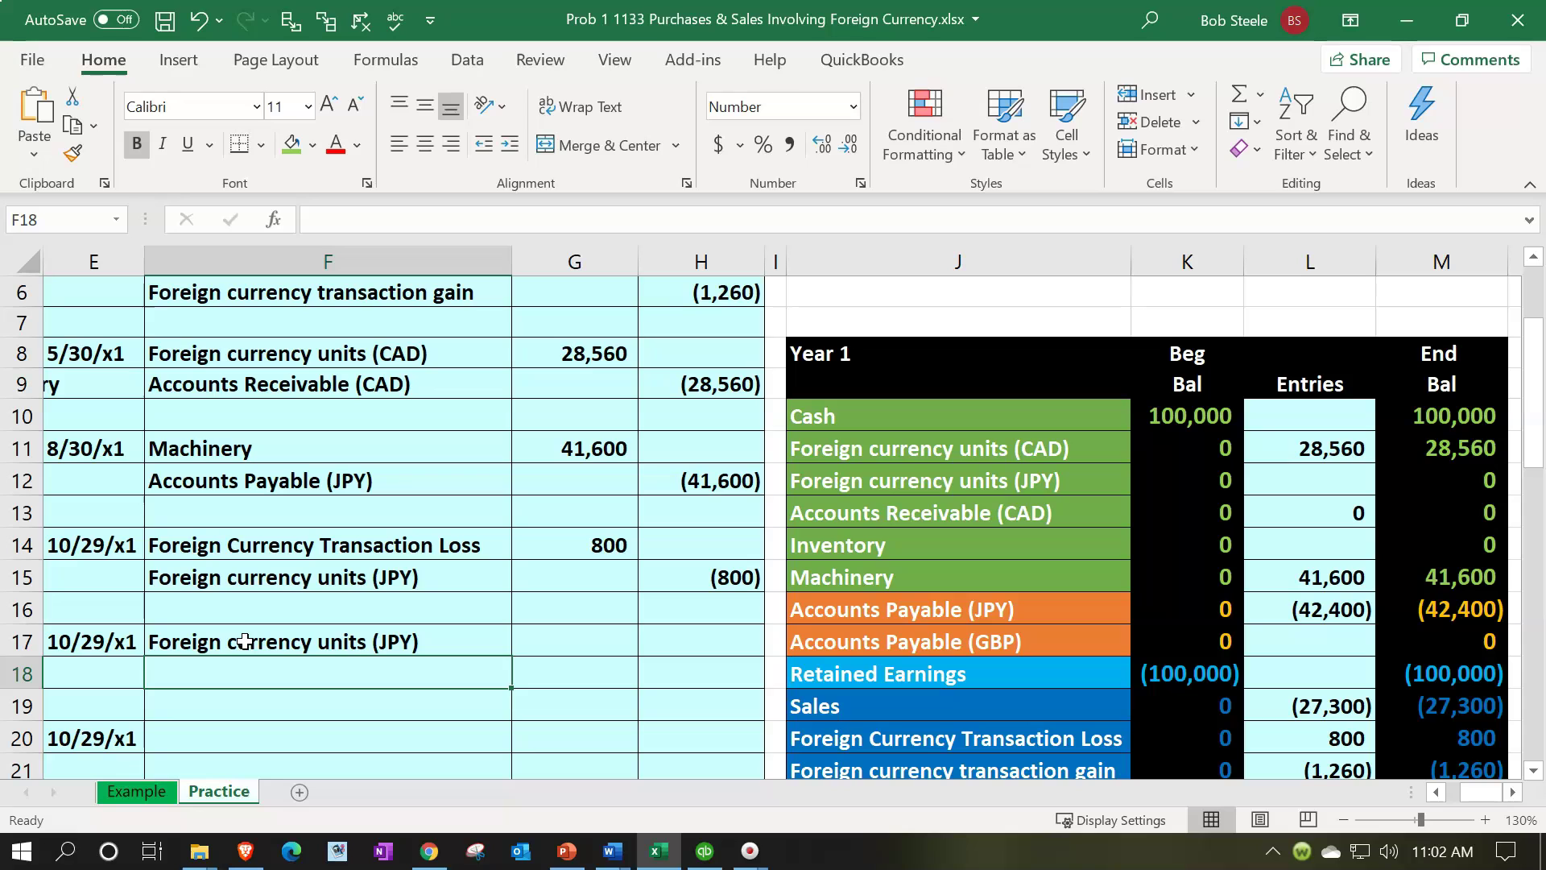
- Link F18 to Cash with =J10 and verify the formula
{"action": "type", "text": "="}
{"action": "key", "text": "Right"}
{"action": "key", "text": "Right"}
{"action": "key", "text": "Right"}
{"action": "key", "text": "Right"}
{"action": "key", "text": "Up"}
{"action": "key", "text": "Up"}
{"action": "key", "text": "Up"}
{"action": "key", "text": "Up"}
{"action": "key", "text": "Up"}
{"action": "key", "text": "Up"}
{"action": "key", "text": "Up"}
{"action": "key", "text": "Up"}
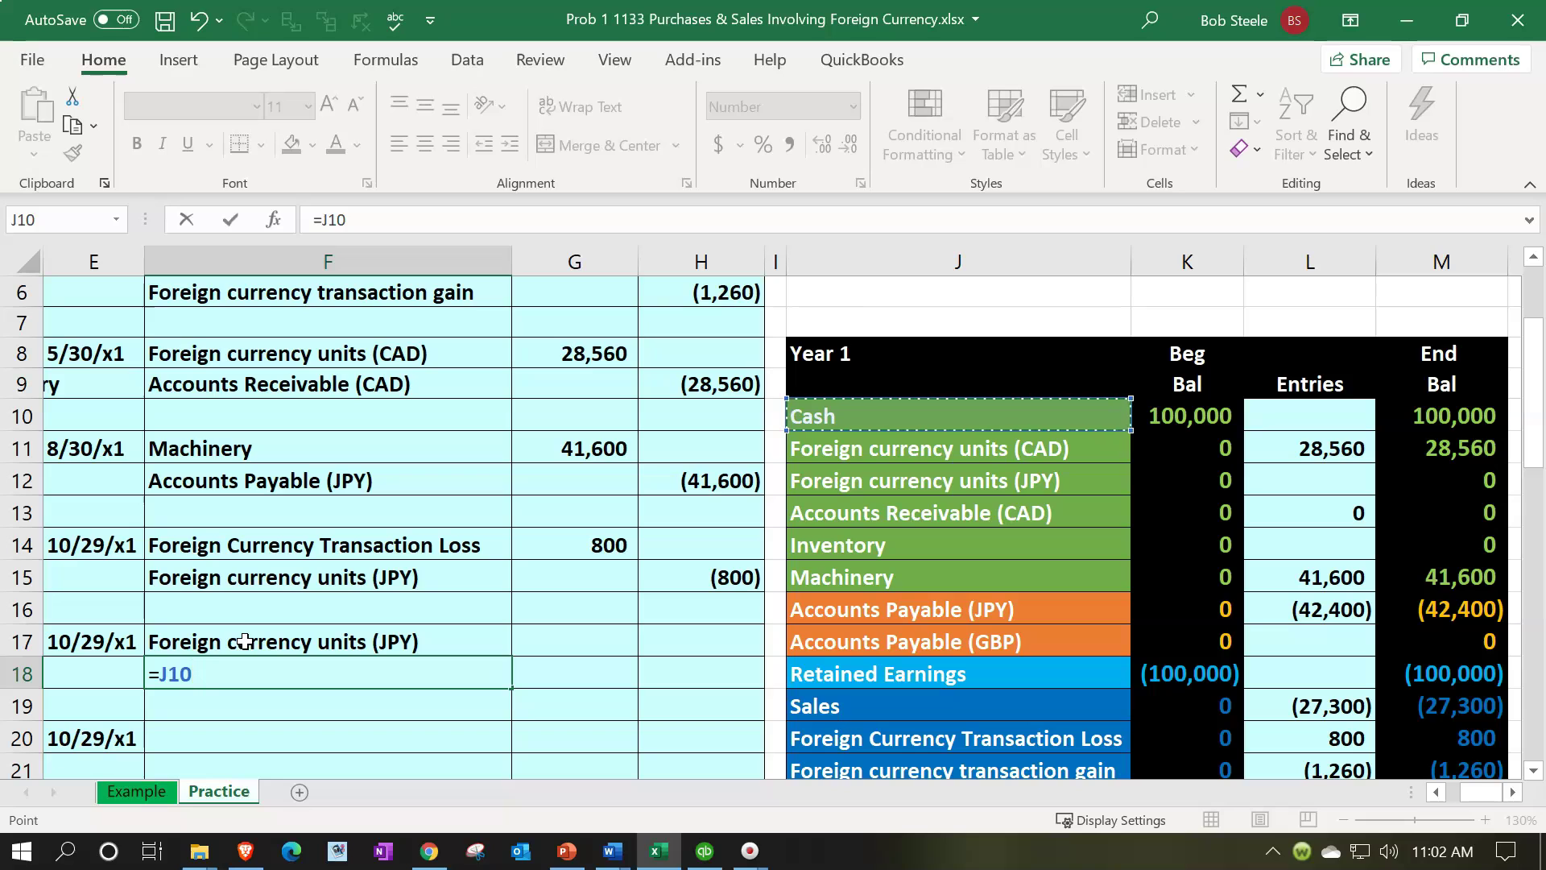
{"action": "key", "text": "Return"}
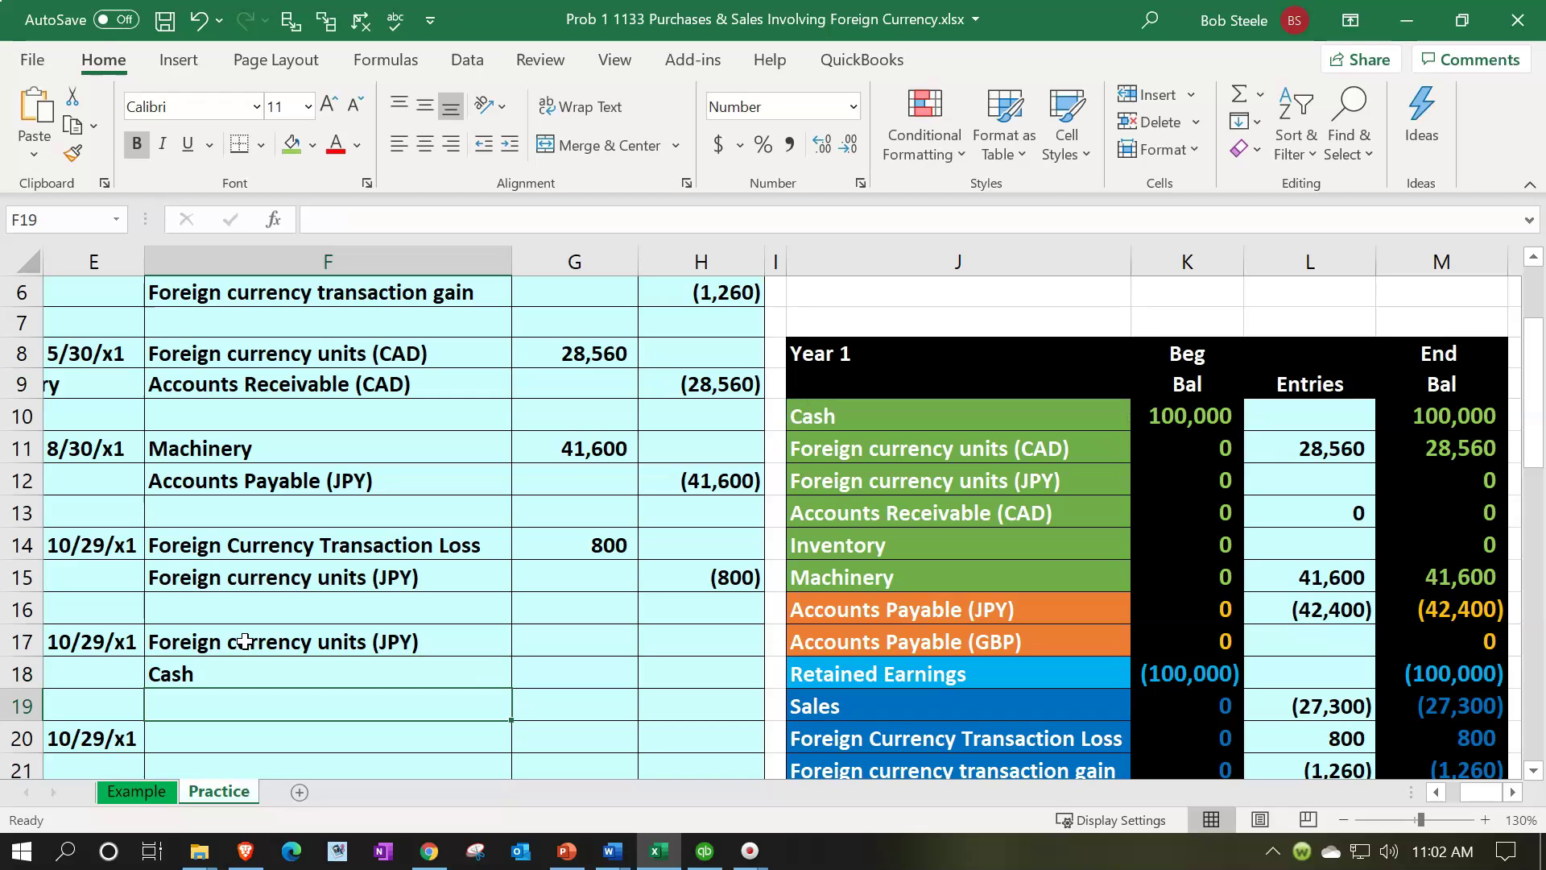
{"action": "left_click", "coordinate": [199, 680]}
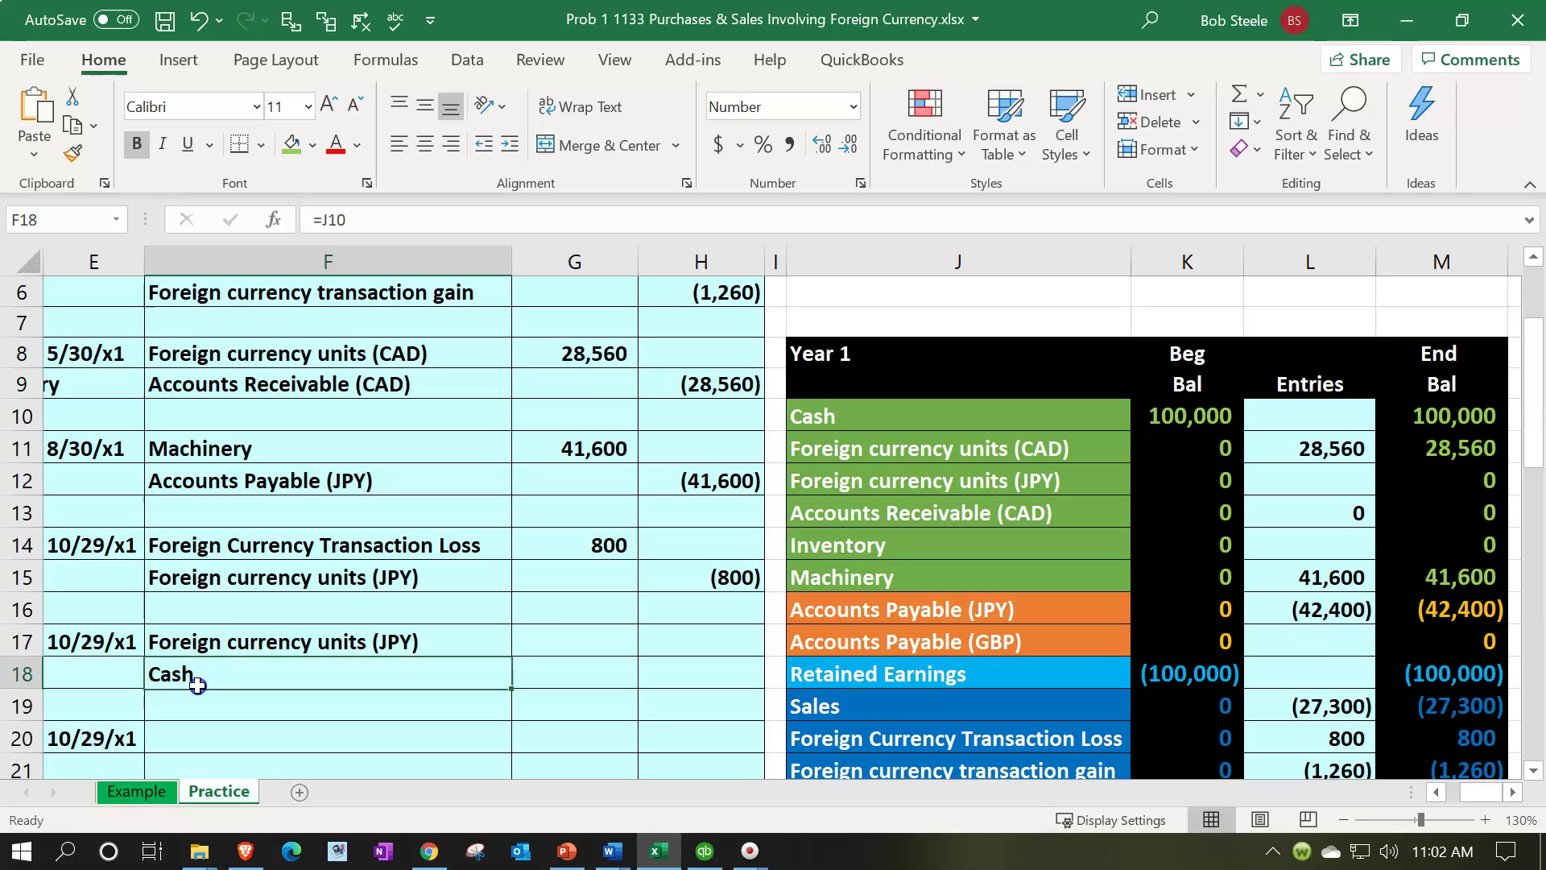
{"action": "left_click", "coordinate": [519, 644]}
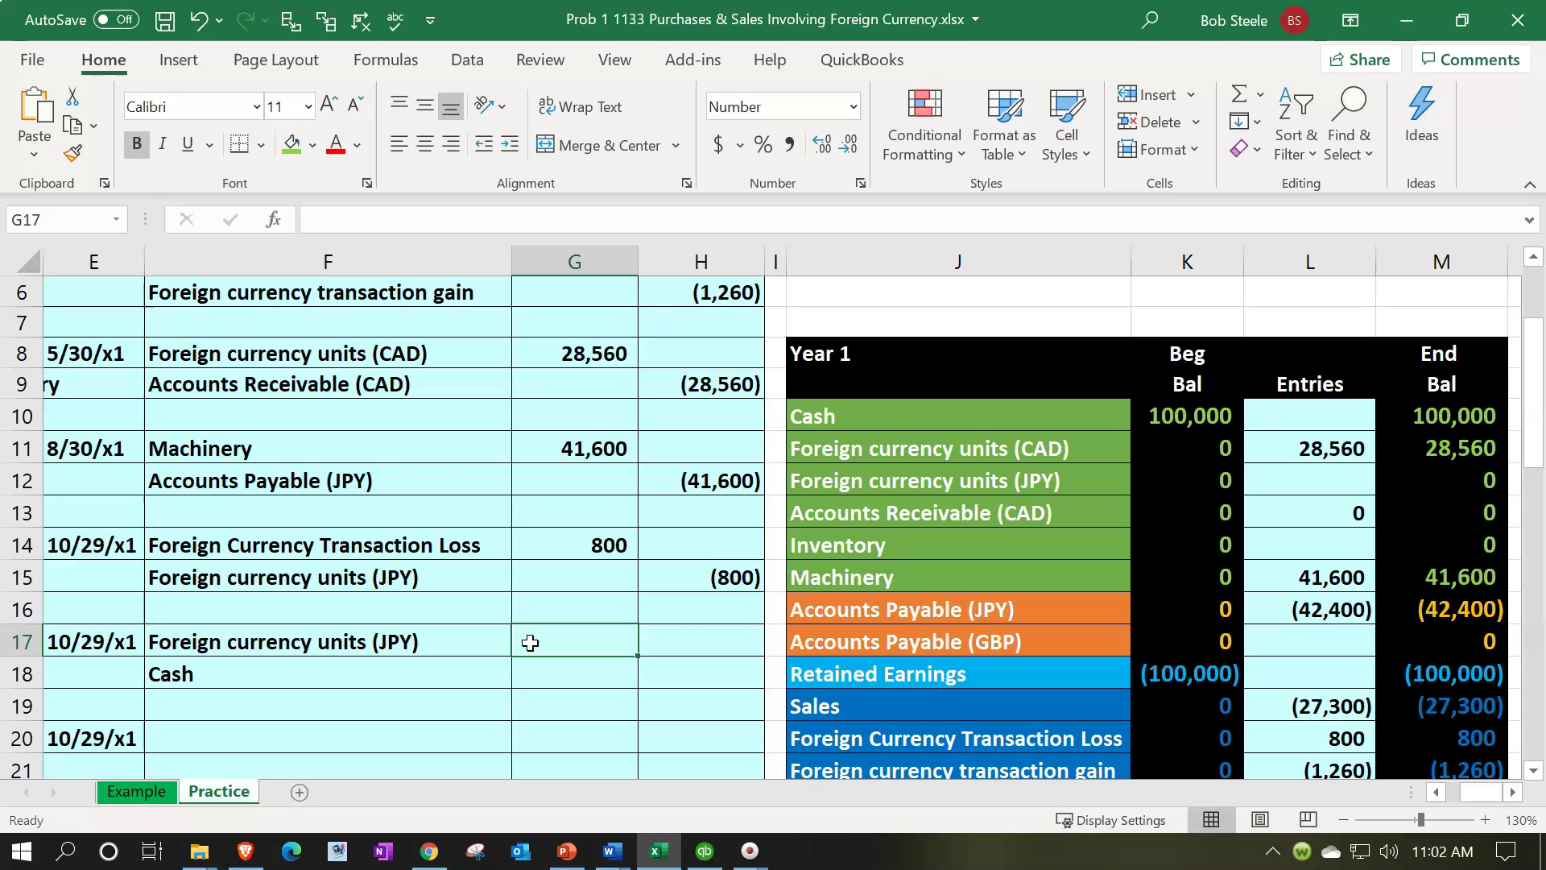
- Review the JPY 400,000 machinery cost and the 0.106 spot rate for 10/29
{"action": "key", "text": "Left"}
{"action": "key", "text": "Left"}
{"action": "key", "text": "Left"}
{"action": "key", "text": "Left"}
{"action": "key", "text": "Left"}
{"action": "key", "text": "Left"}
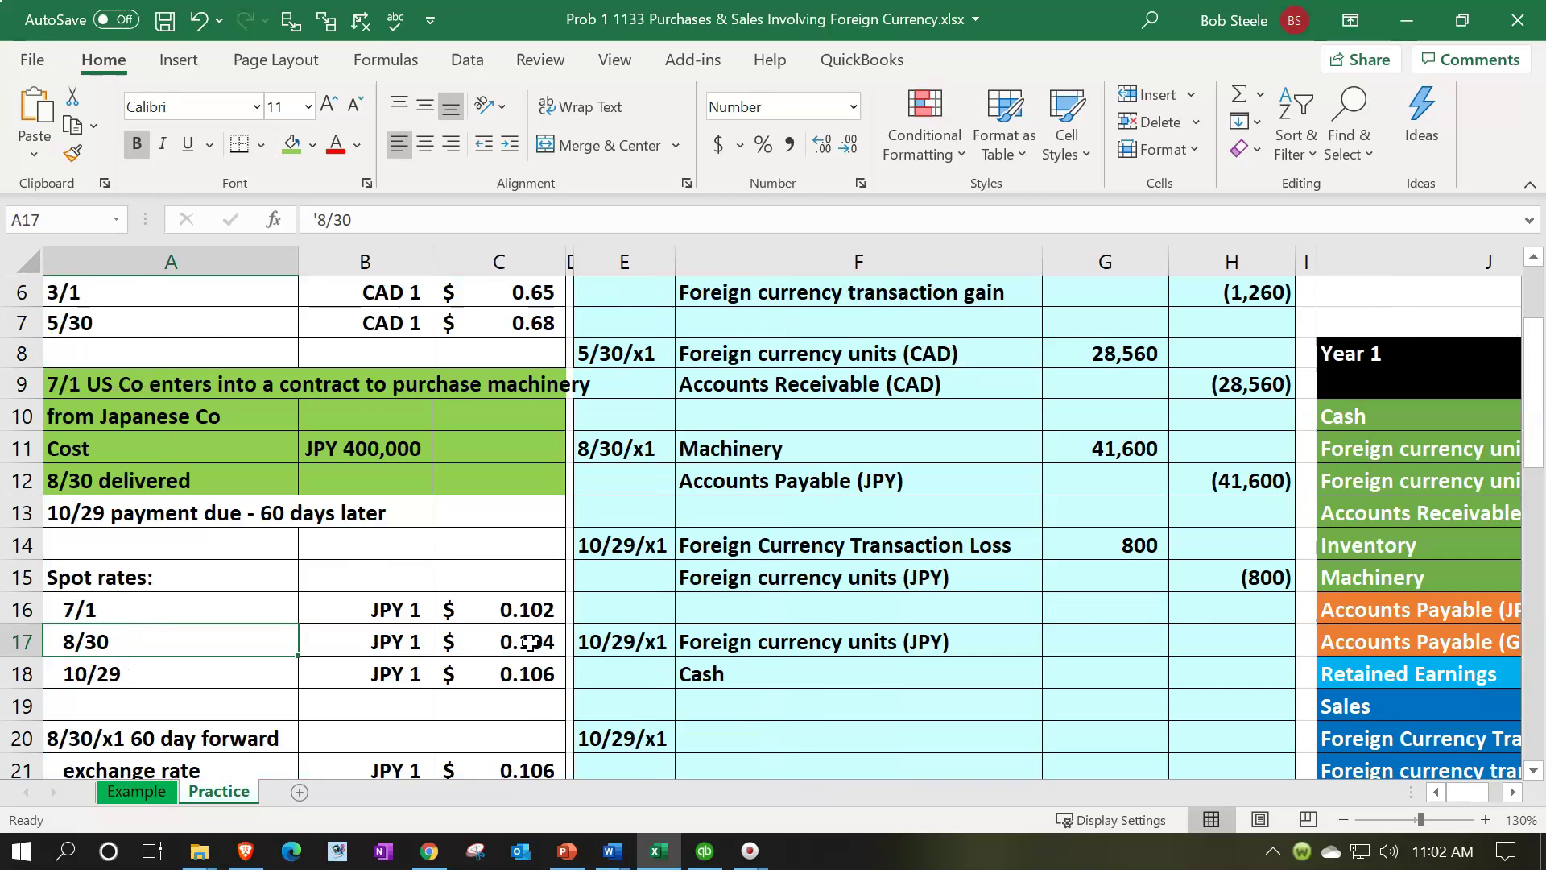
{"action": "left_click", "coordinate": [387, 435]}
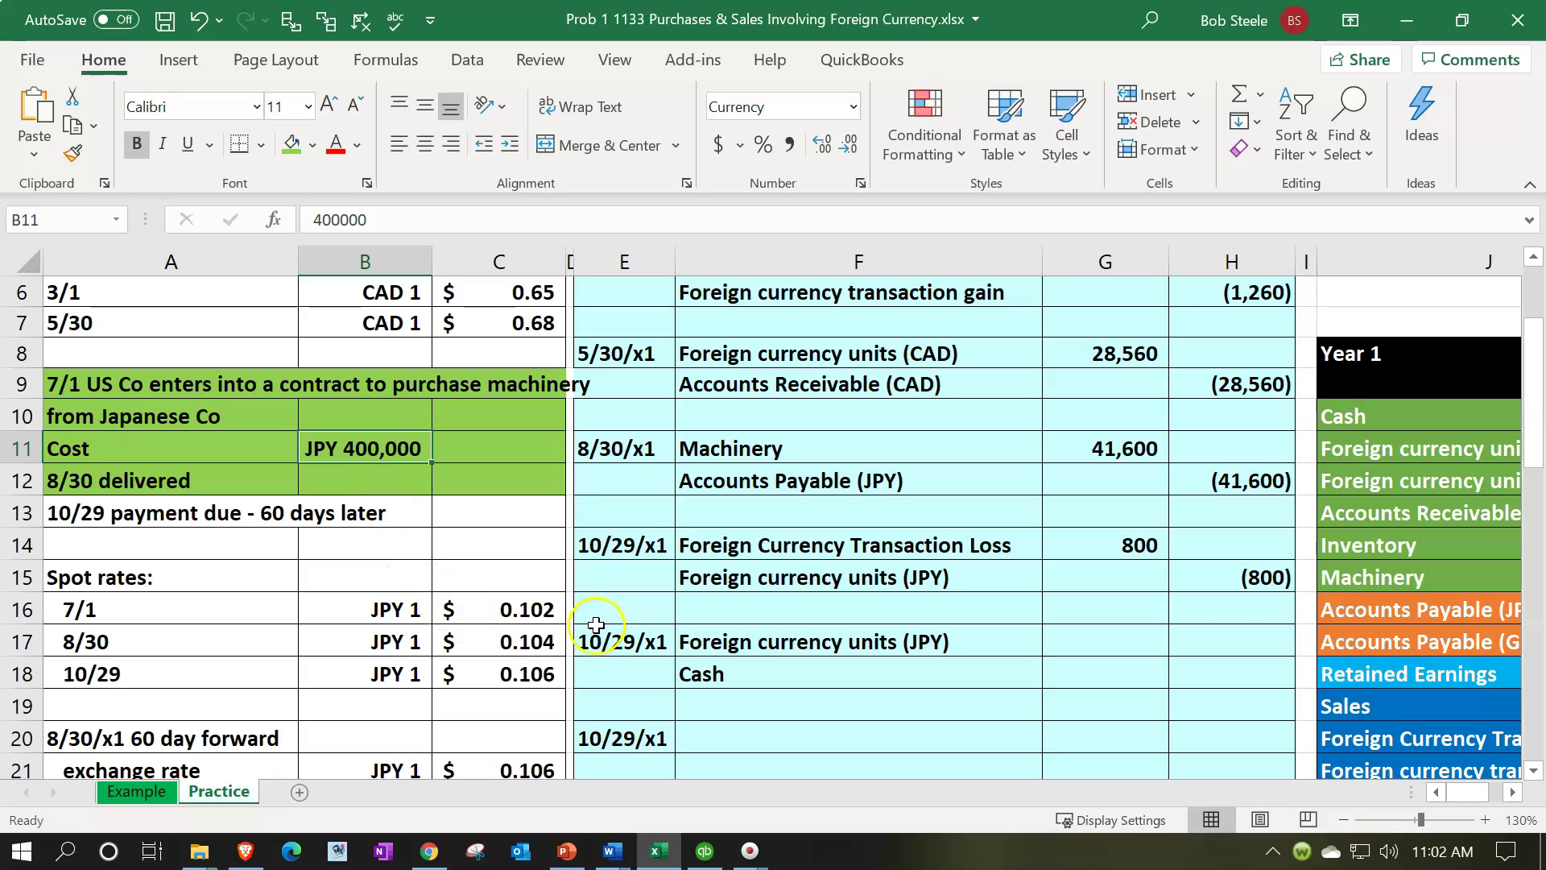
{"action": "left_click", "coordinate": [525, 670]}
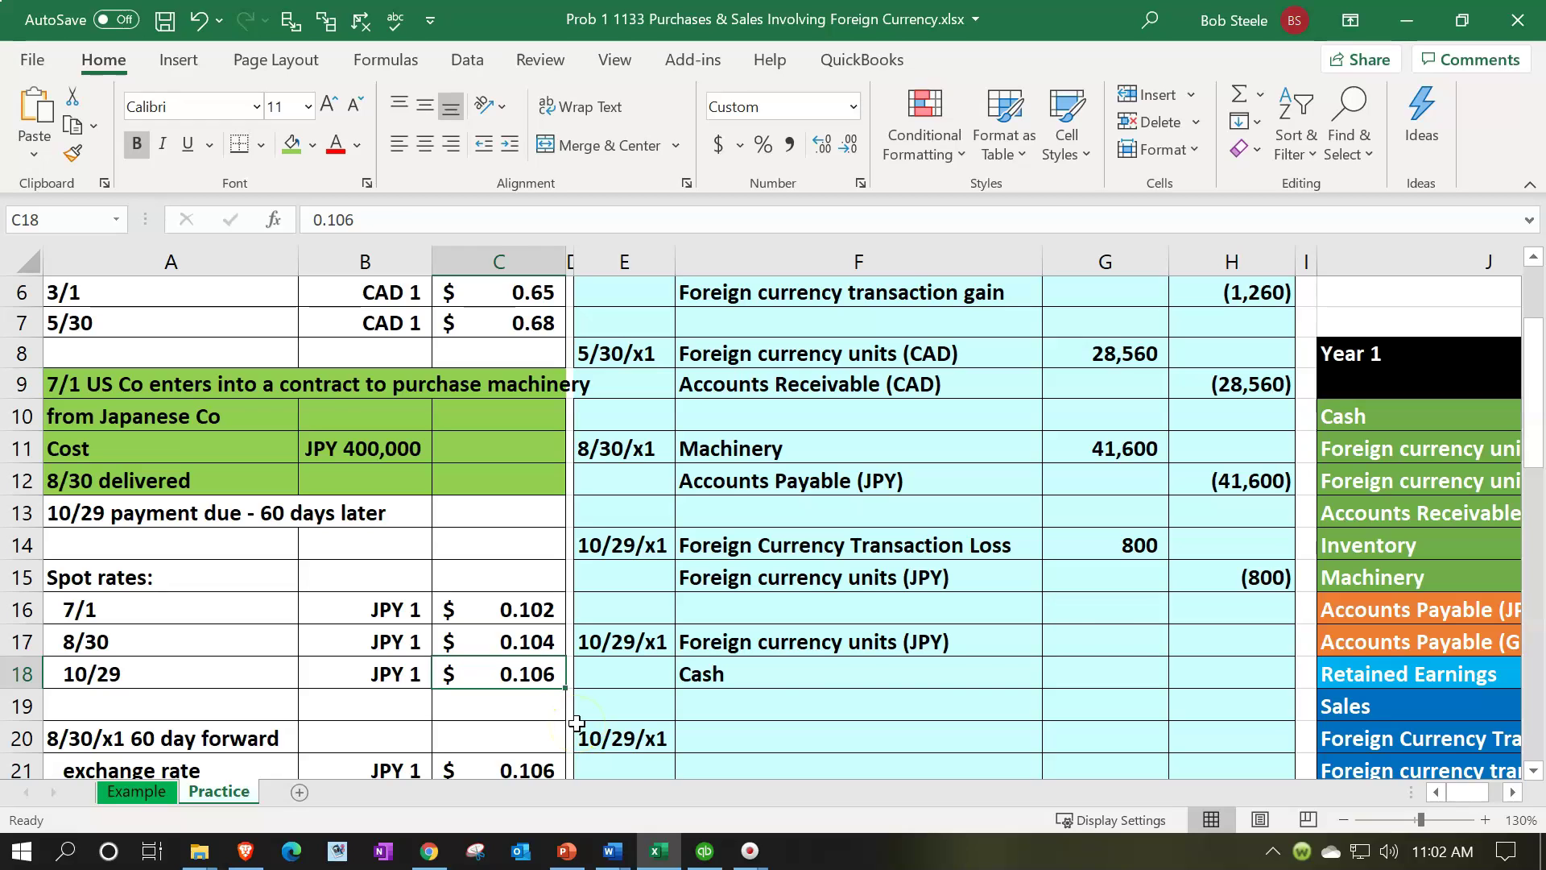
- Enter =B11*C18 in G17 to debit Foreign currency units (JPY) 42,400
{"action": "left_click", "coordinate": [1115, 642]}
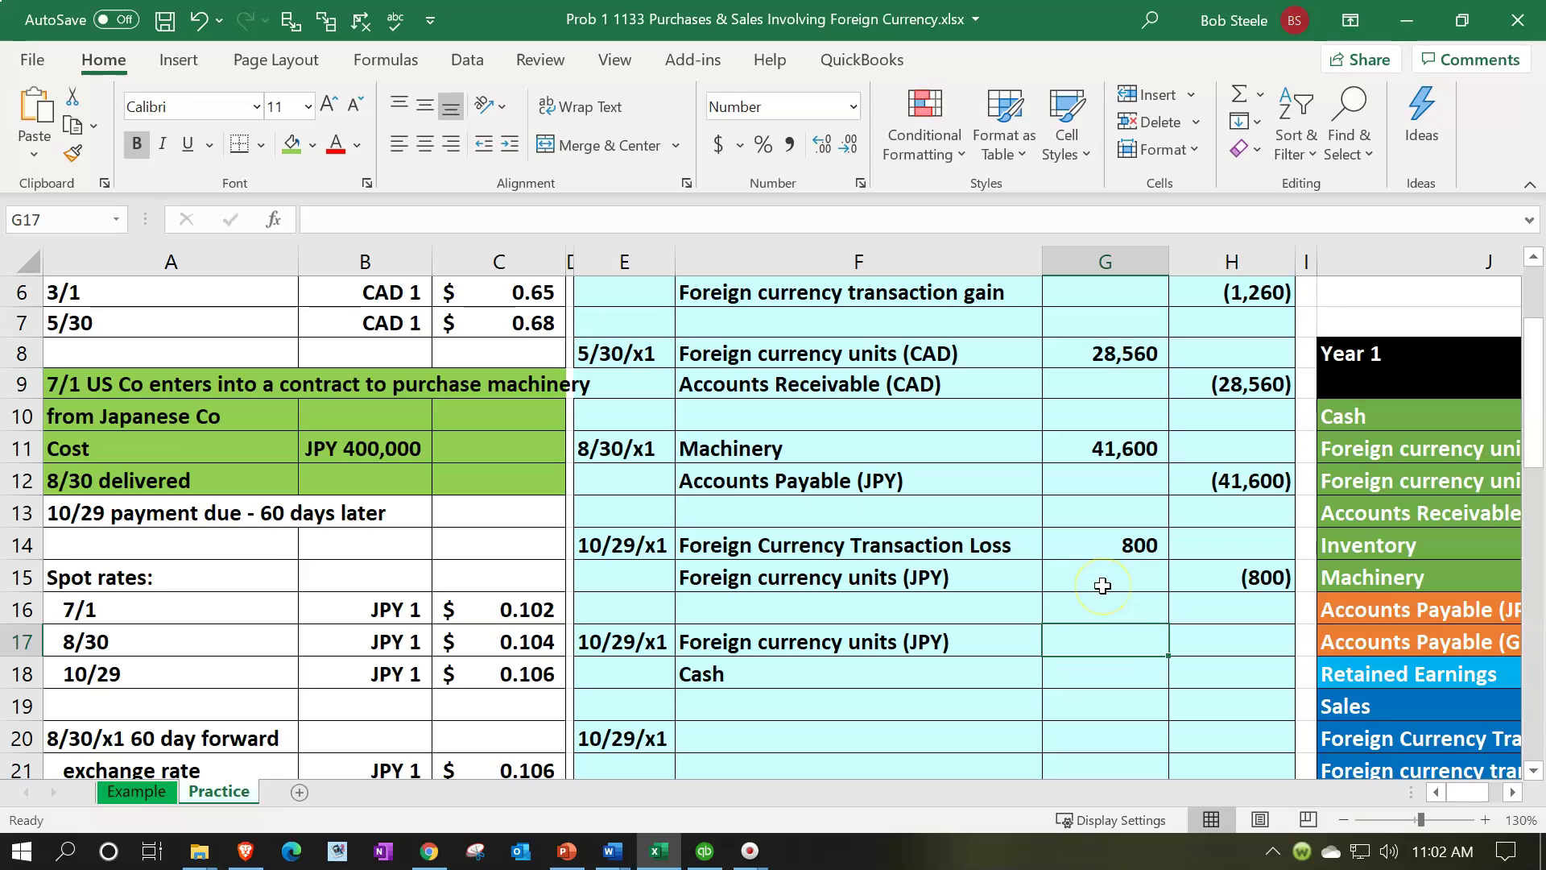
{"action": "type", "text": "="}
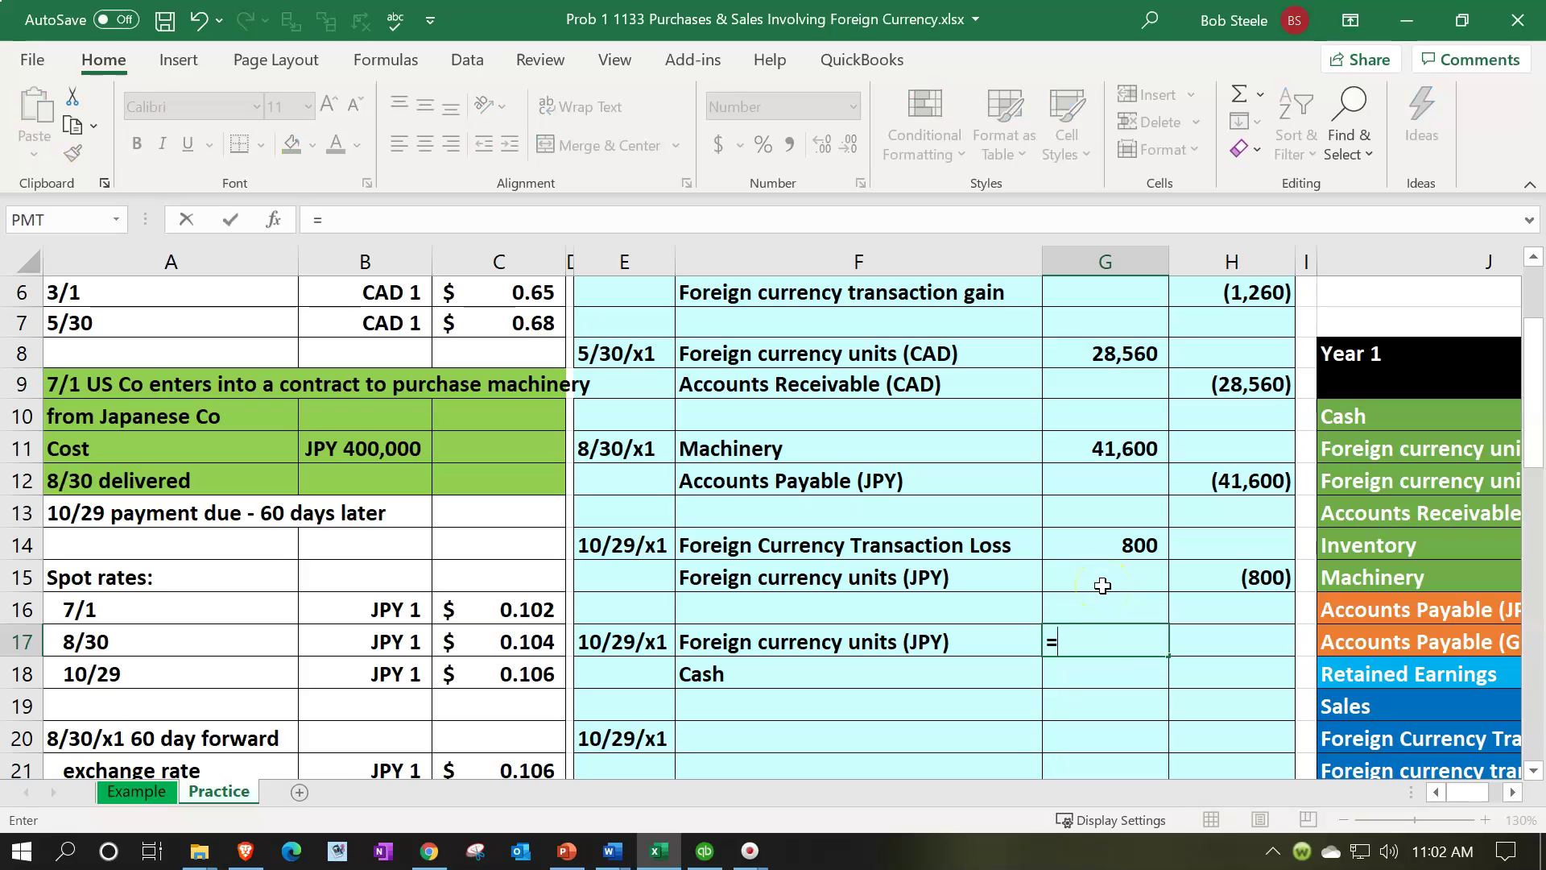
{"action": "left_click", "coordinate": [385, 450]}
{"action": "type", "text": "*"}
{"action": "key", "text": "Left"}
{"action": "key", "text": "Left"}
{"action": "key", "text": "Left"}
{"action": "key", "text": "Left"}
{"action": "key", "text": "Down"}
{"action": "key", "text": "Return"}
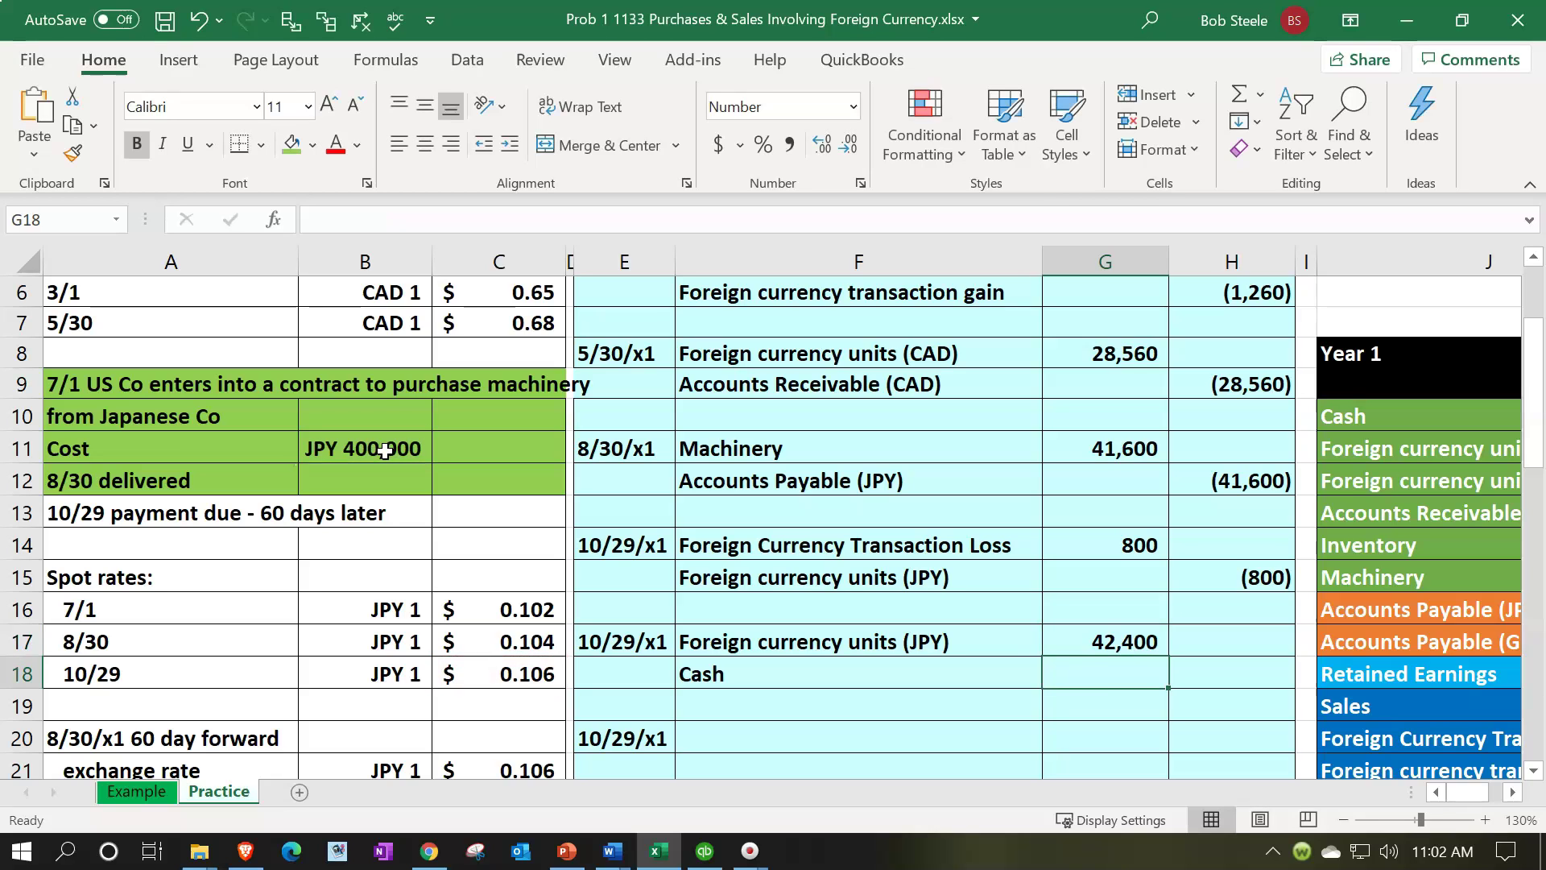
- Enter =-G17 in H18 for the (42,400) Cash credit and review both formulas
{"action": "key", "text": "Right"}
{"action": "type", "text": "-"}
{"action": "key", "text": "Return"}
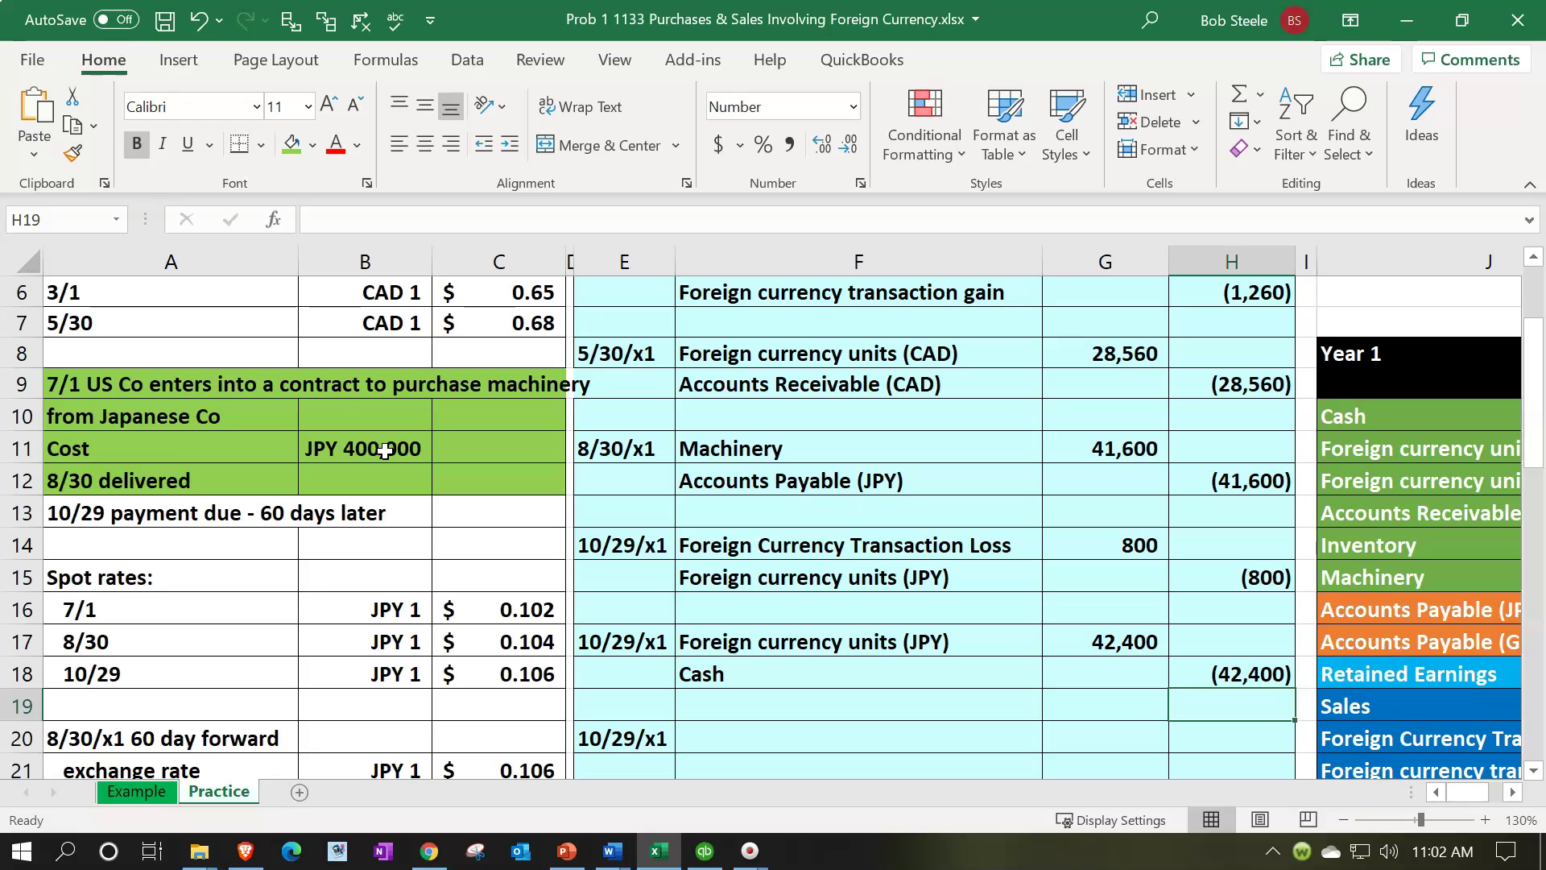
{"action": "key", "text": "Up"}
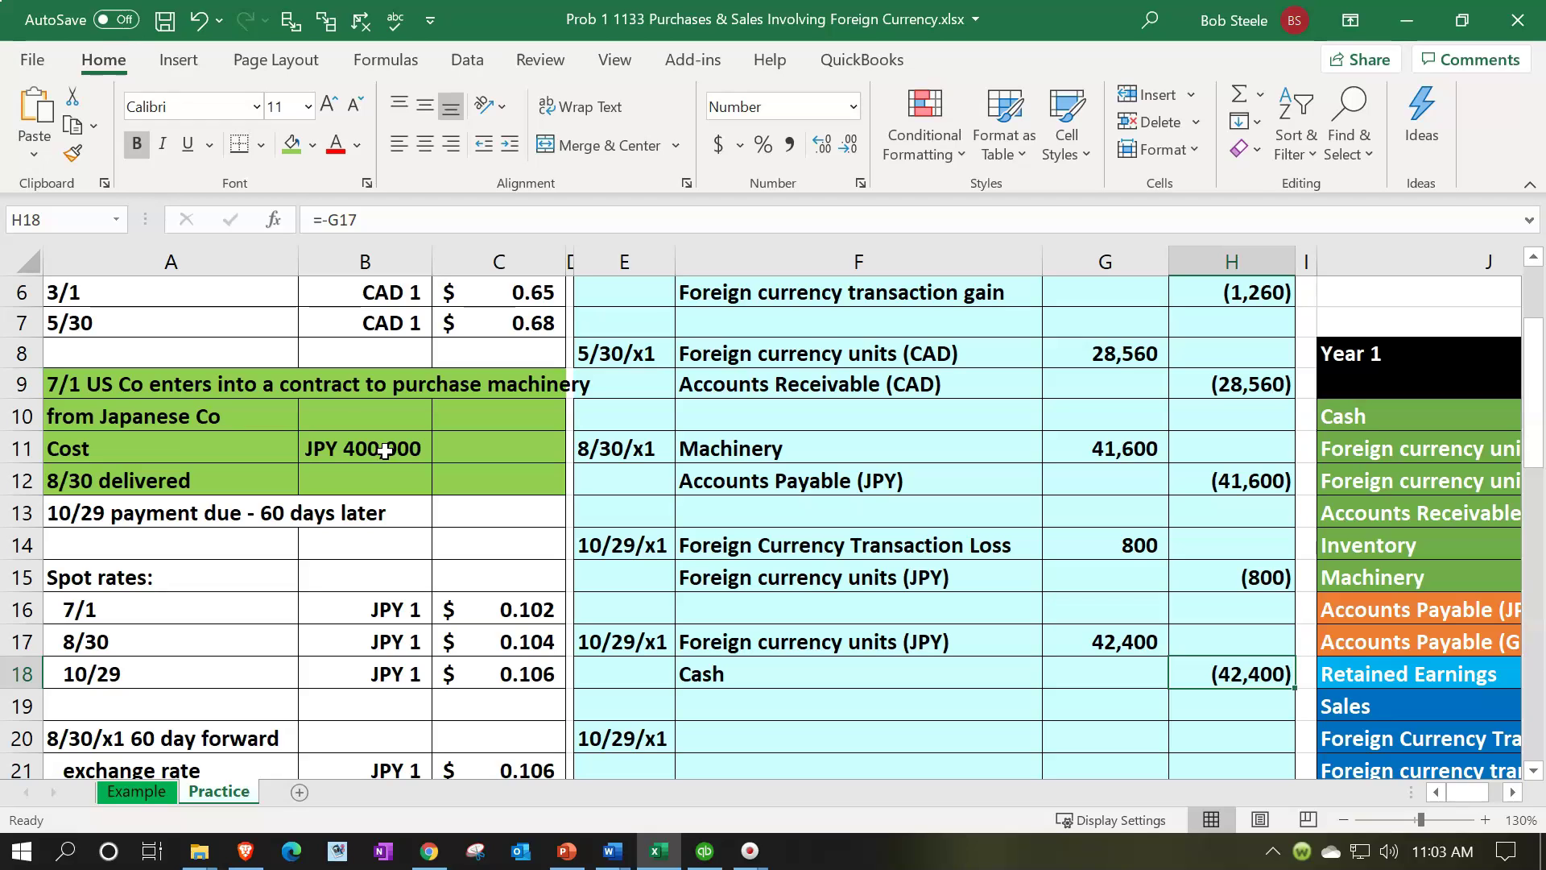
{"action": "key", "text": "Left"}
{"action": "key", "text": "Up"}
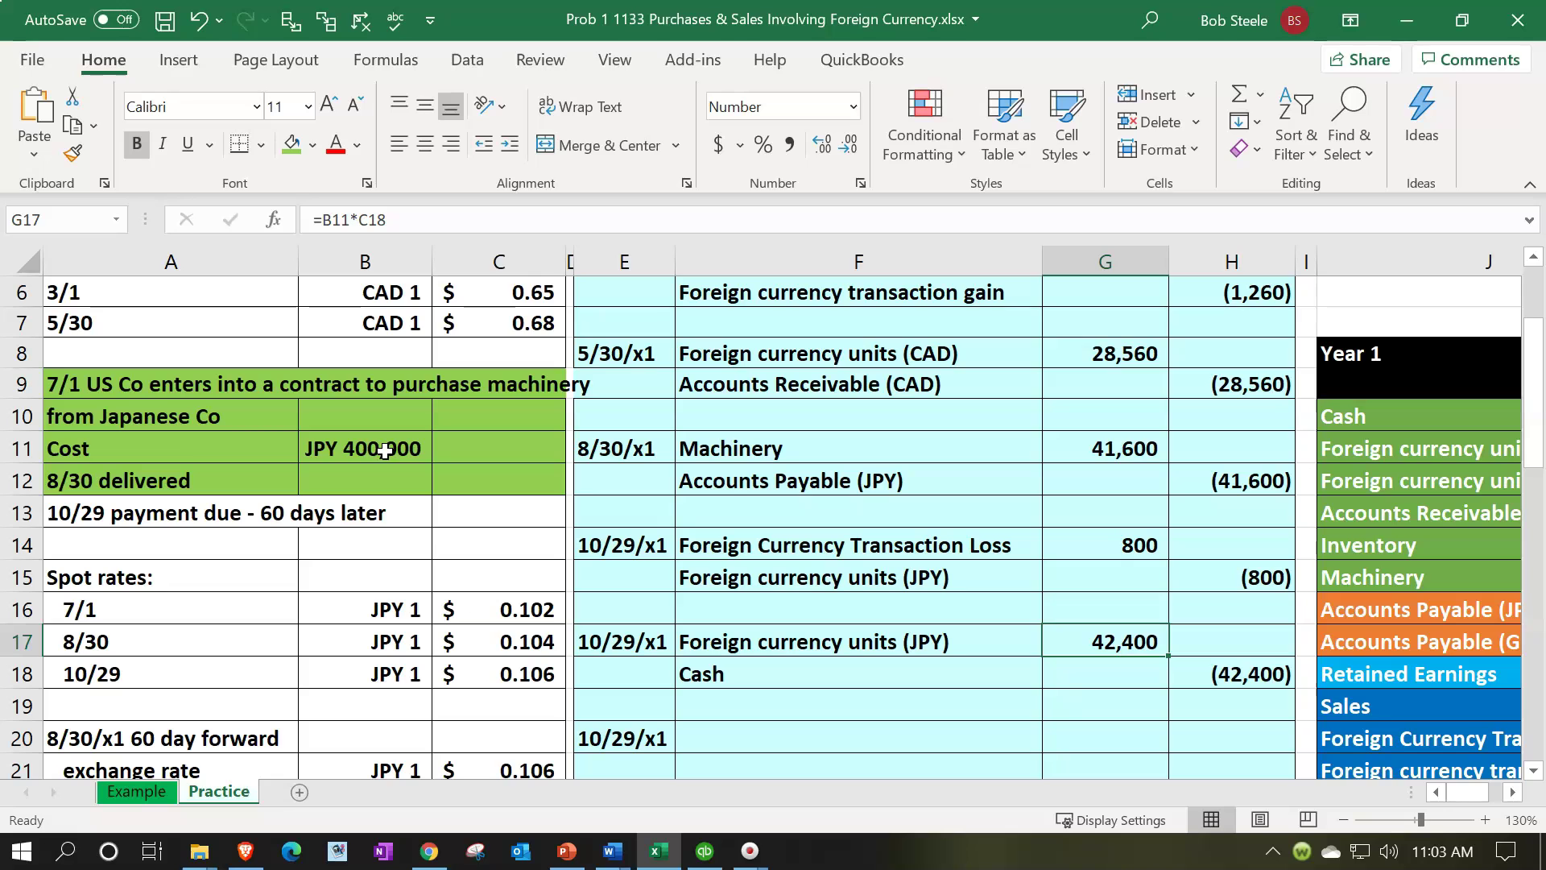
{"action": "scroll", "coordinate": [385, 451], "scroll_direction": "up", "scroll_amount": 1}
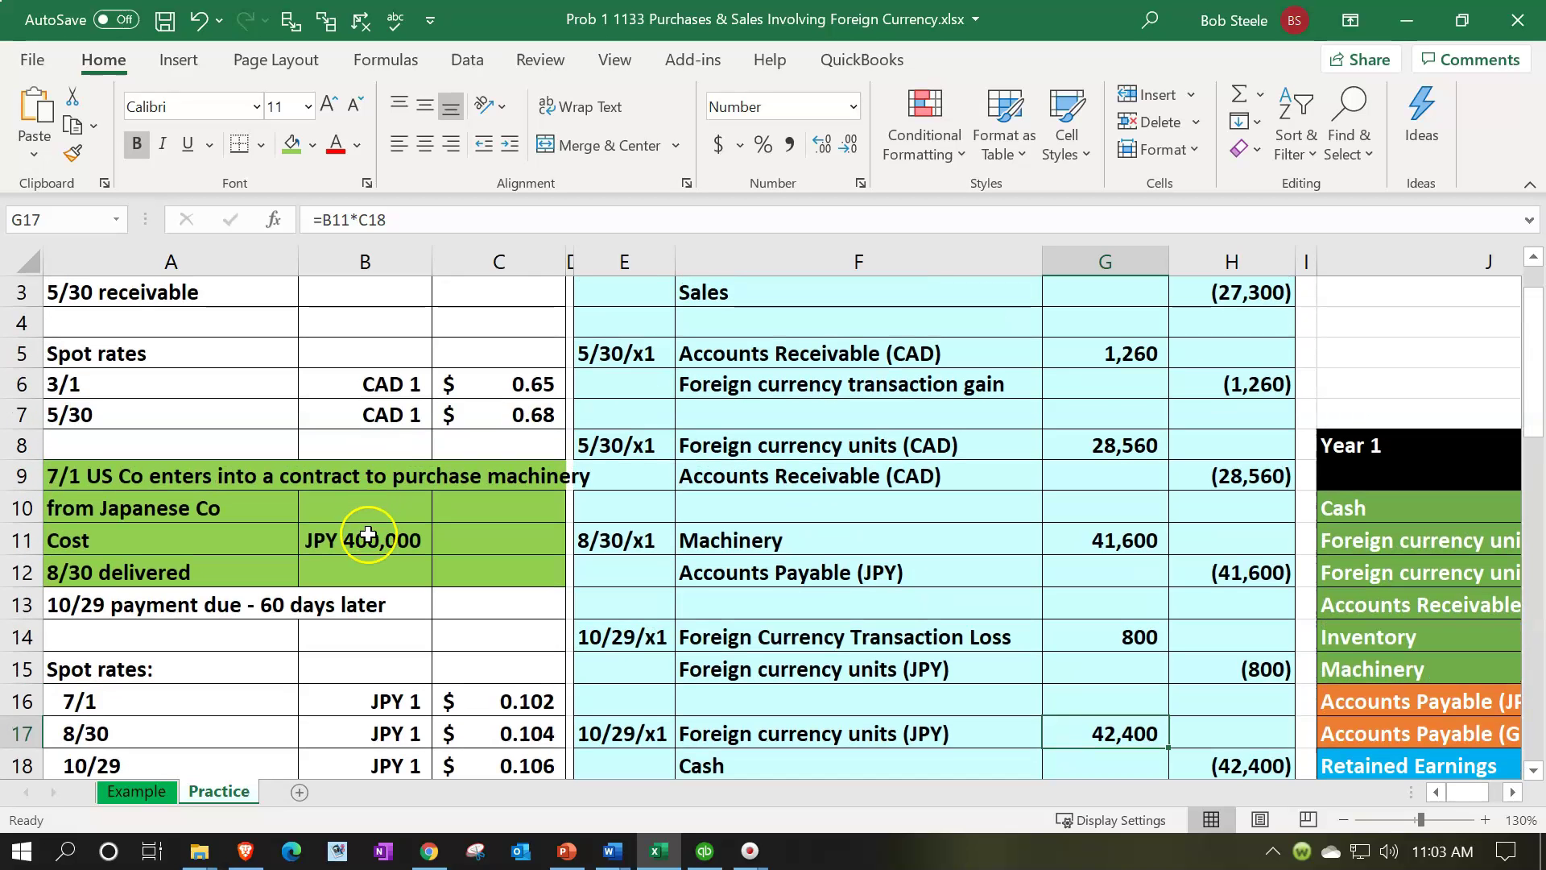
{"action": "scroll", "coordinate": [368, 534], "scroll_direction": "down", "scroll_amount": 1}
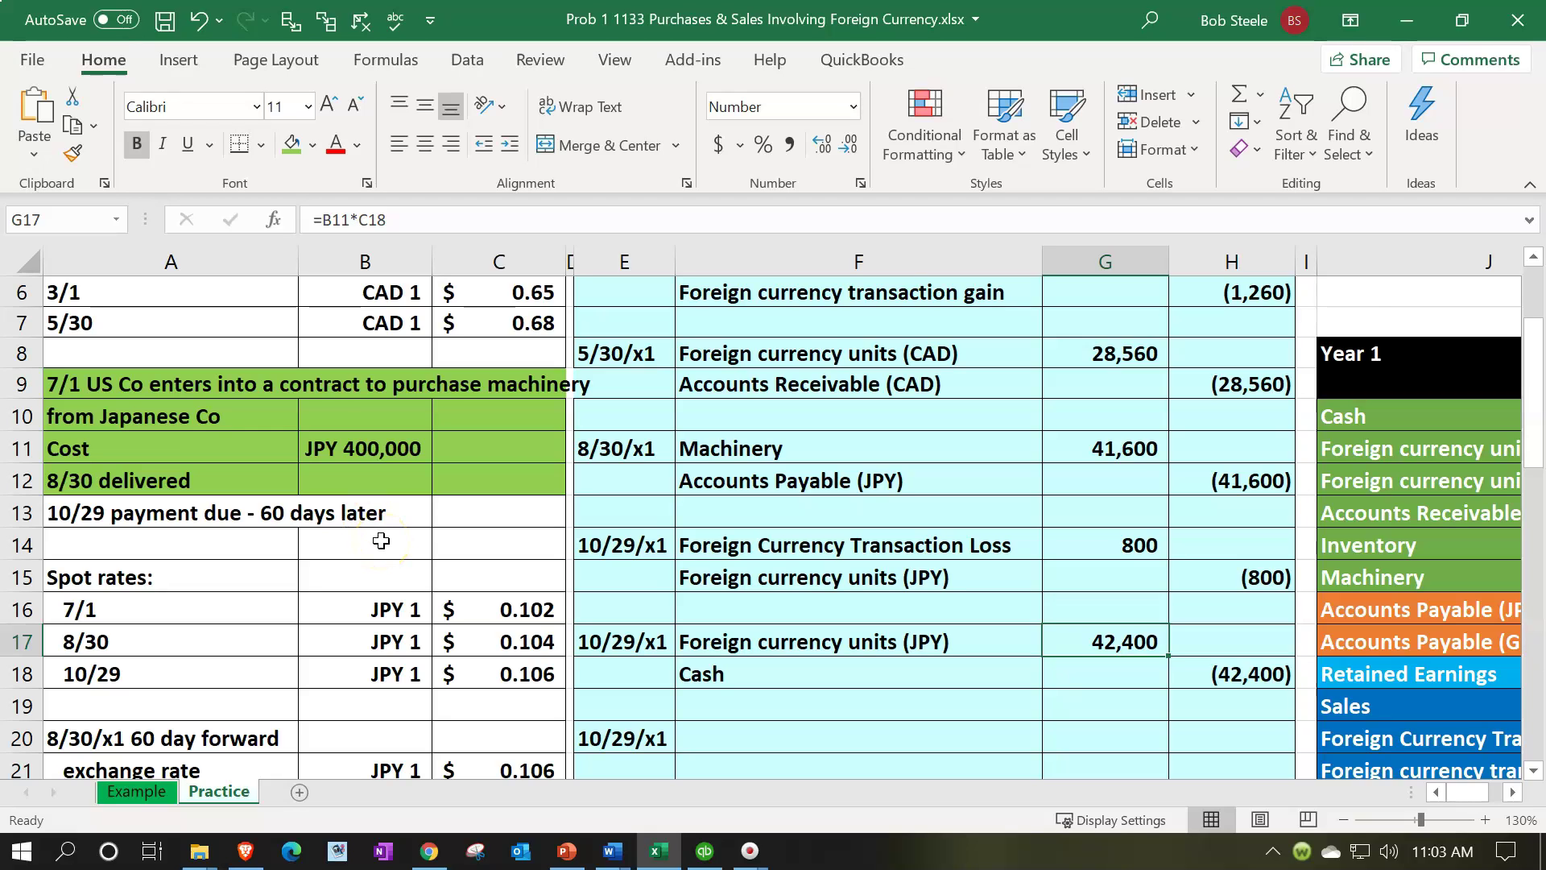
- Link L12 to G17 so the JPY units entry shows 42,400
{"action": "key", "text": "Right"}
{"action": "key", "text": "Right"}
{"action": "key", "text": "Right"}
{"action": "key", "text": "Right"}
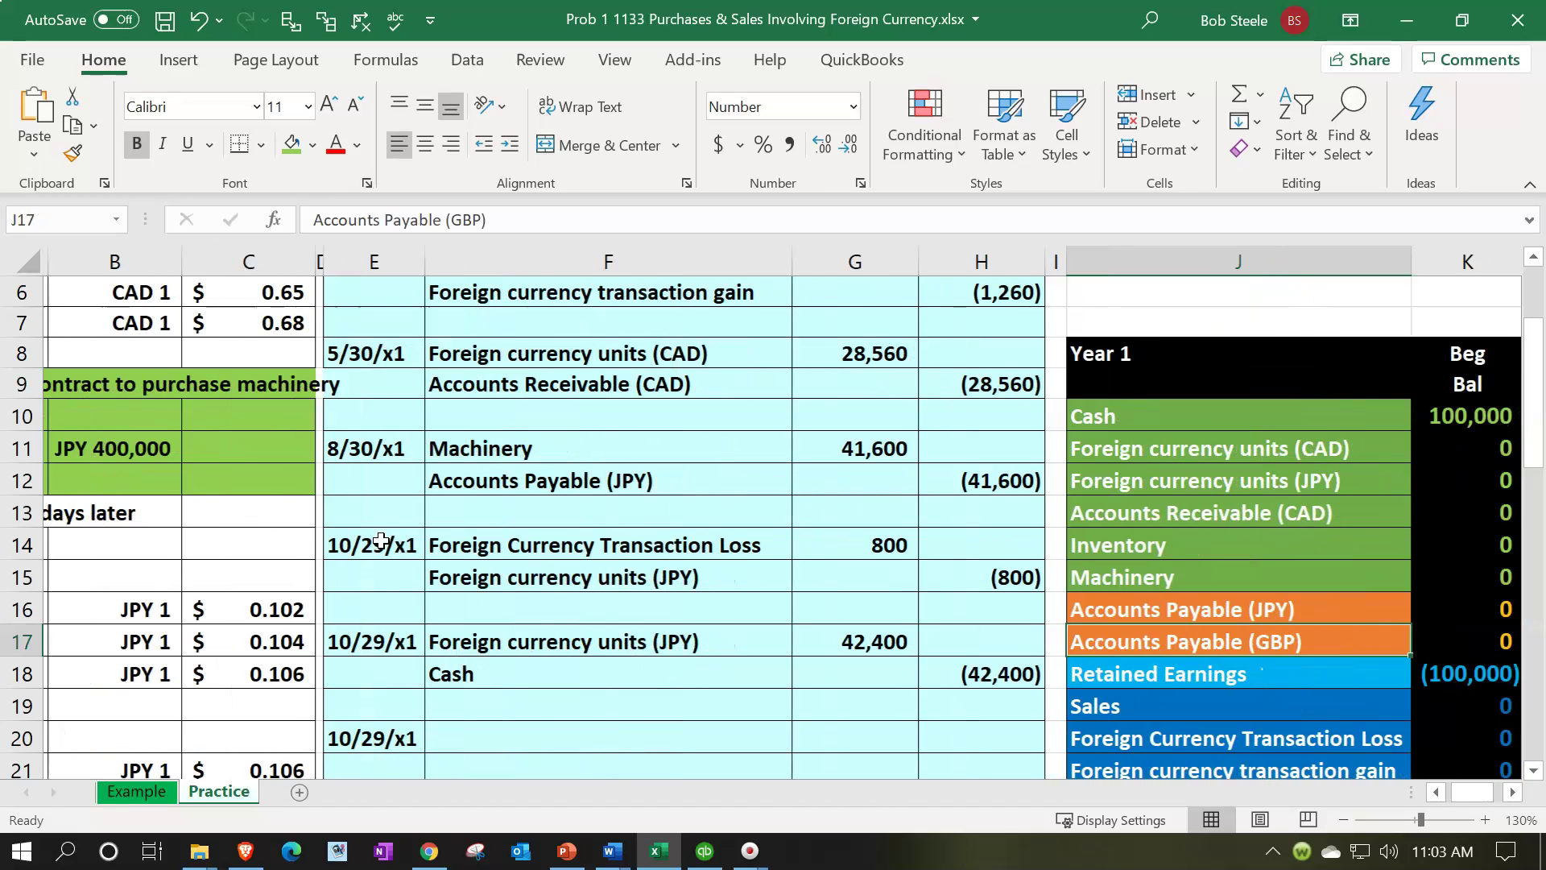
{"action": "key", "text": "Right"}
{"action": "key", "text": "Right"}
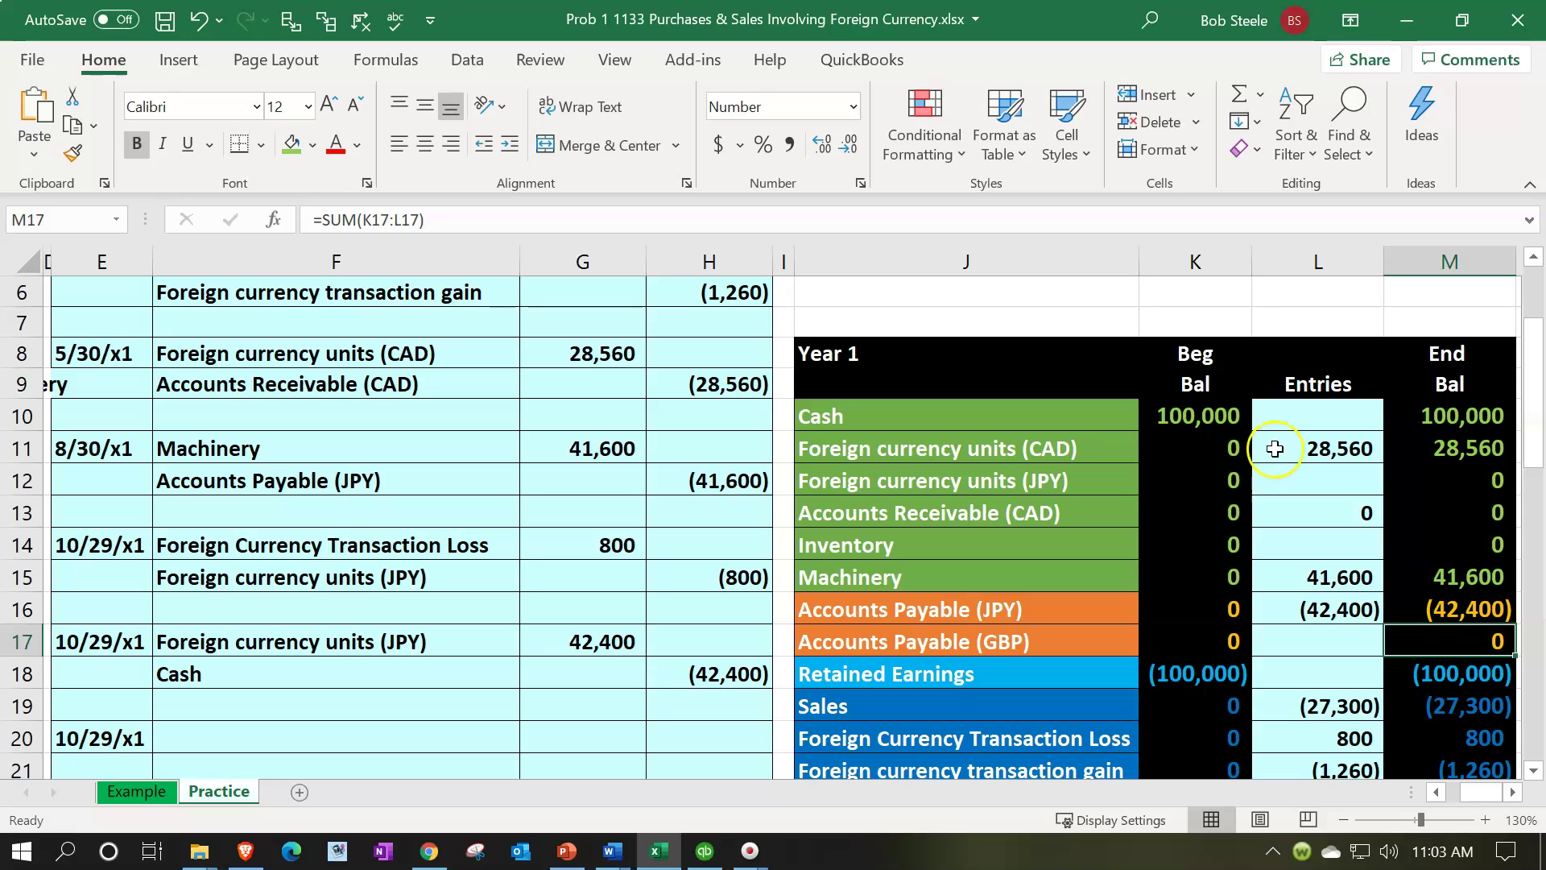
{"action": "left_click", "coordinate": [1304, 486]}
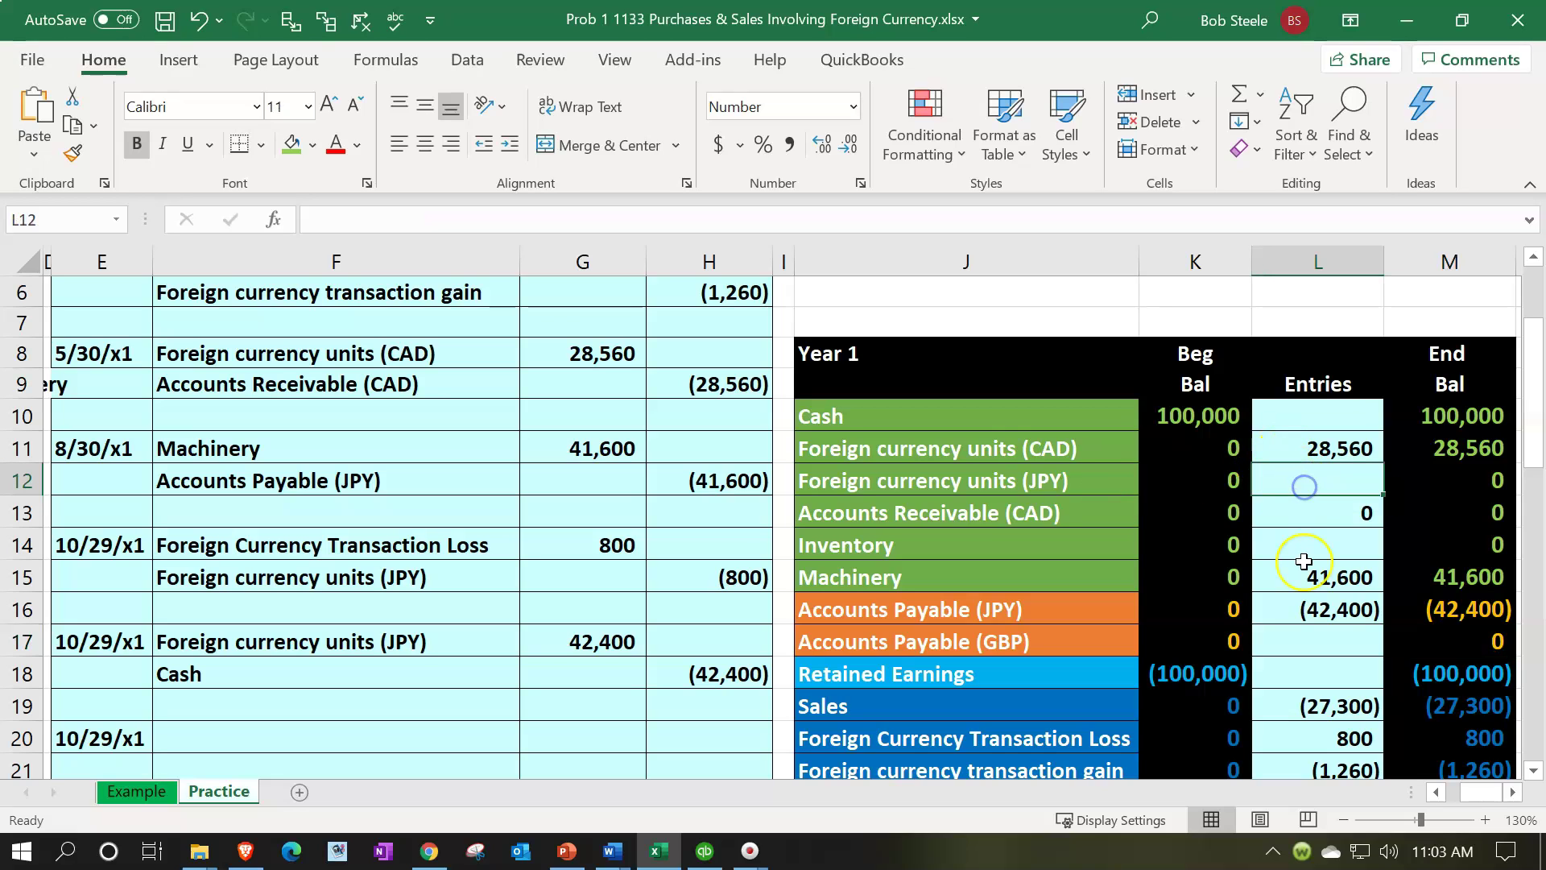
{"action": "type", "text": "="}
{"action": "key", "text": "Left"}
- Link L10 to the (42,400) Cash credit in H18
{"action": "key", "text": "Left"}
{"action": "key", "text": "Left"}
{"action": "key", "text": "Left"}
{"action": "key", "text": "Left"}
{"action": "key", "text": "Down"}
{"action": "key", "text": "Down"}
{"action": "key", "text": "Down"}
{"action": "key", "text": "Down"}
{"action": "key", "text": "Down"}
{"action": "key", "text": "Return"}
{"action": "key", "text": "Up"}
{"action": "key", "text": "Up"}
{"action": "key", "text": "Up"}
{"action": "type", "text": "="}
{"action": "key", "text": "Down"}
{"action": "key", "text": "Down"}
{"action": "key", "text": "Down"}
{"action": "key", "text": "Down"}
{"action": "key", "text": "Down"}
{"action": "key", "text": "Down"}
{"action": "key", "text": "Down"}
{"action": "key", "text": "Down"}
{"action": "key", "text": "Left"}
{"action": "key", "text": "Left"}
{"action": "key", "text": "Left"}
{"action": "key", "text": "Left"}
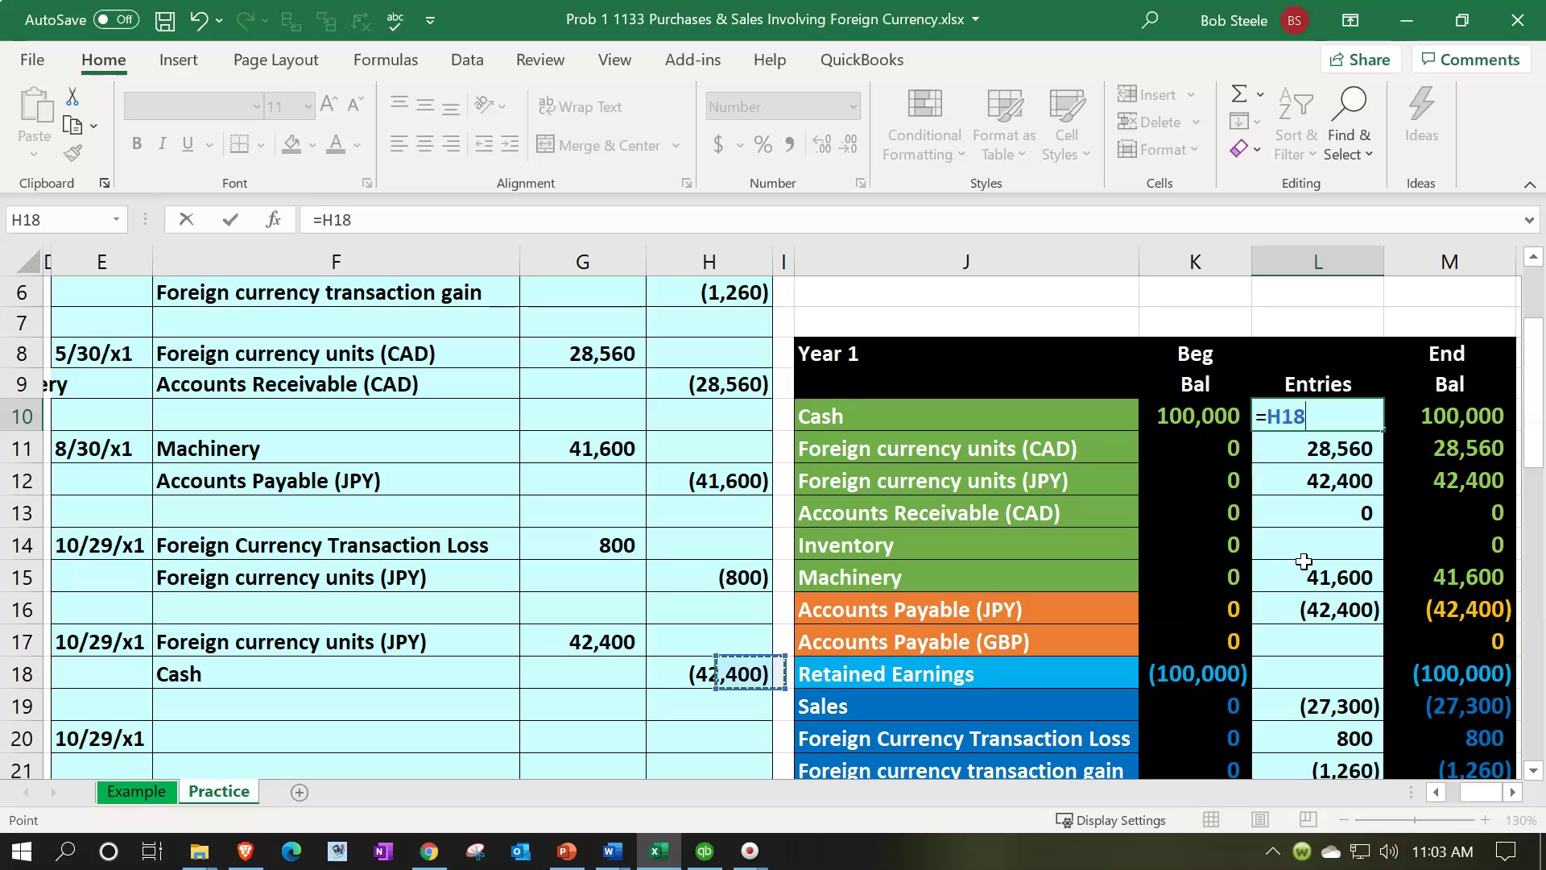
{"action": "key", "text": "Return"}
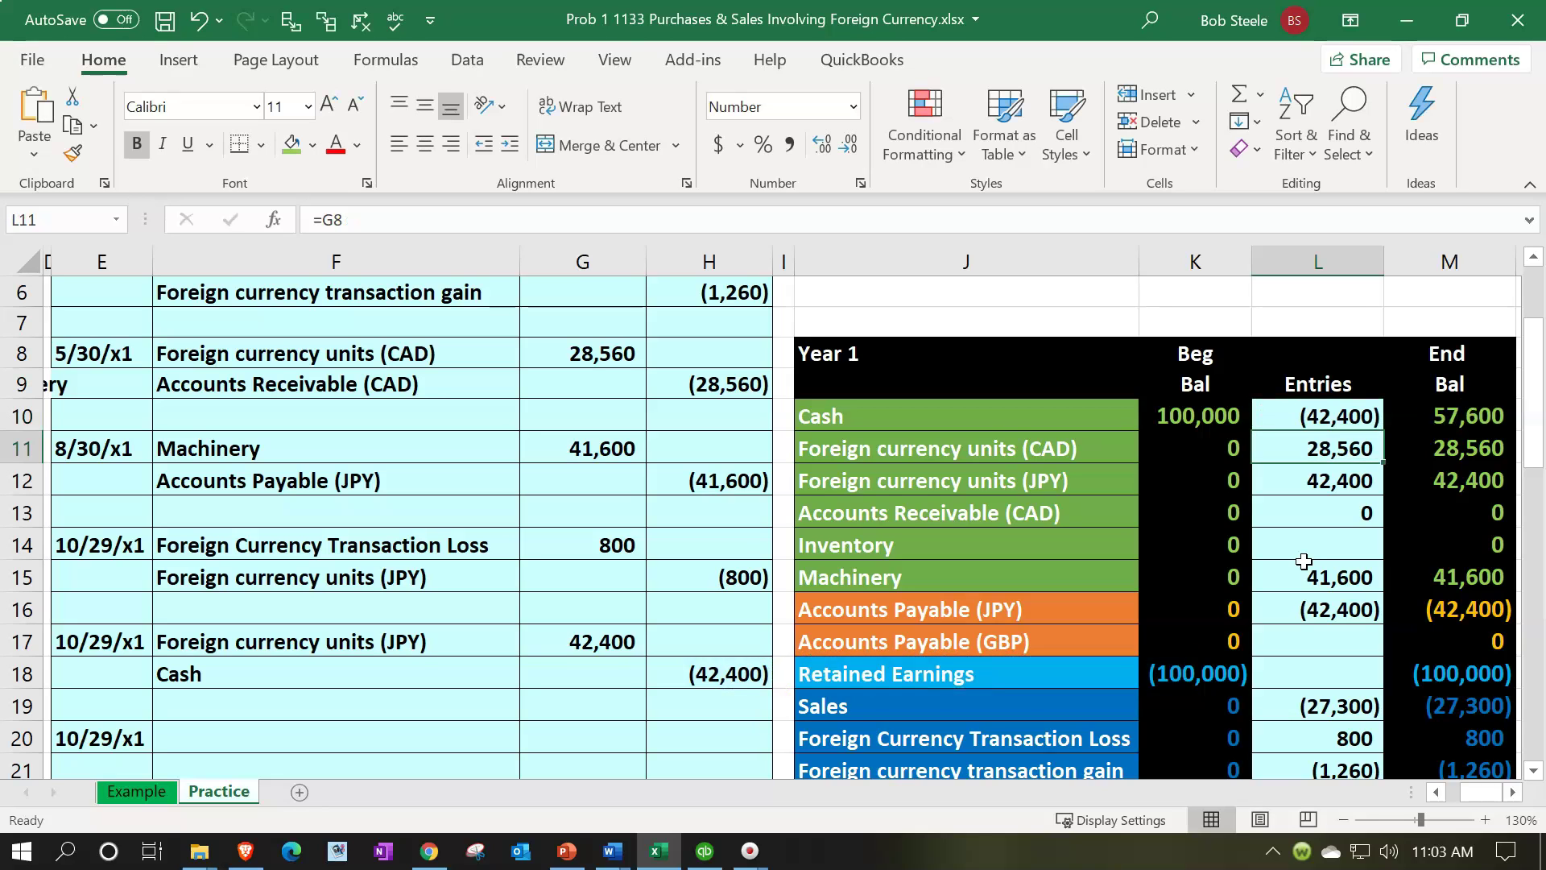
- Check the End Bal SUM formulas for JPY units and Accounts Payable (JPY)
{"action": "left_click", "coordinate": [1446, 479]}
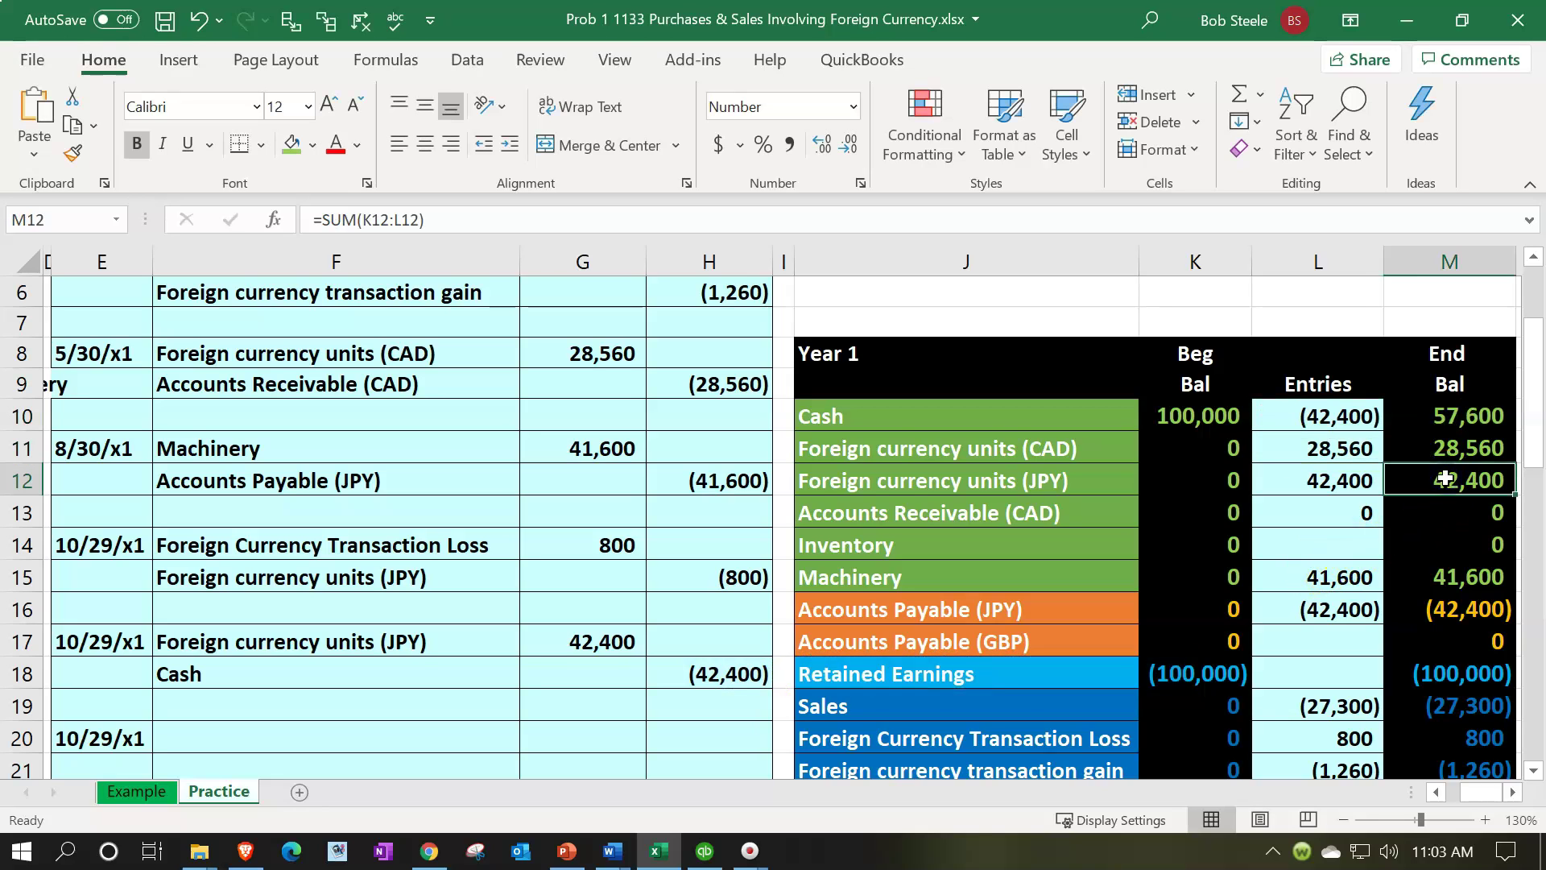
{"action": "left_click", "coordinate": [1453, 616]}
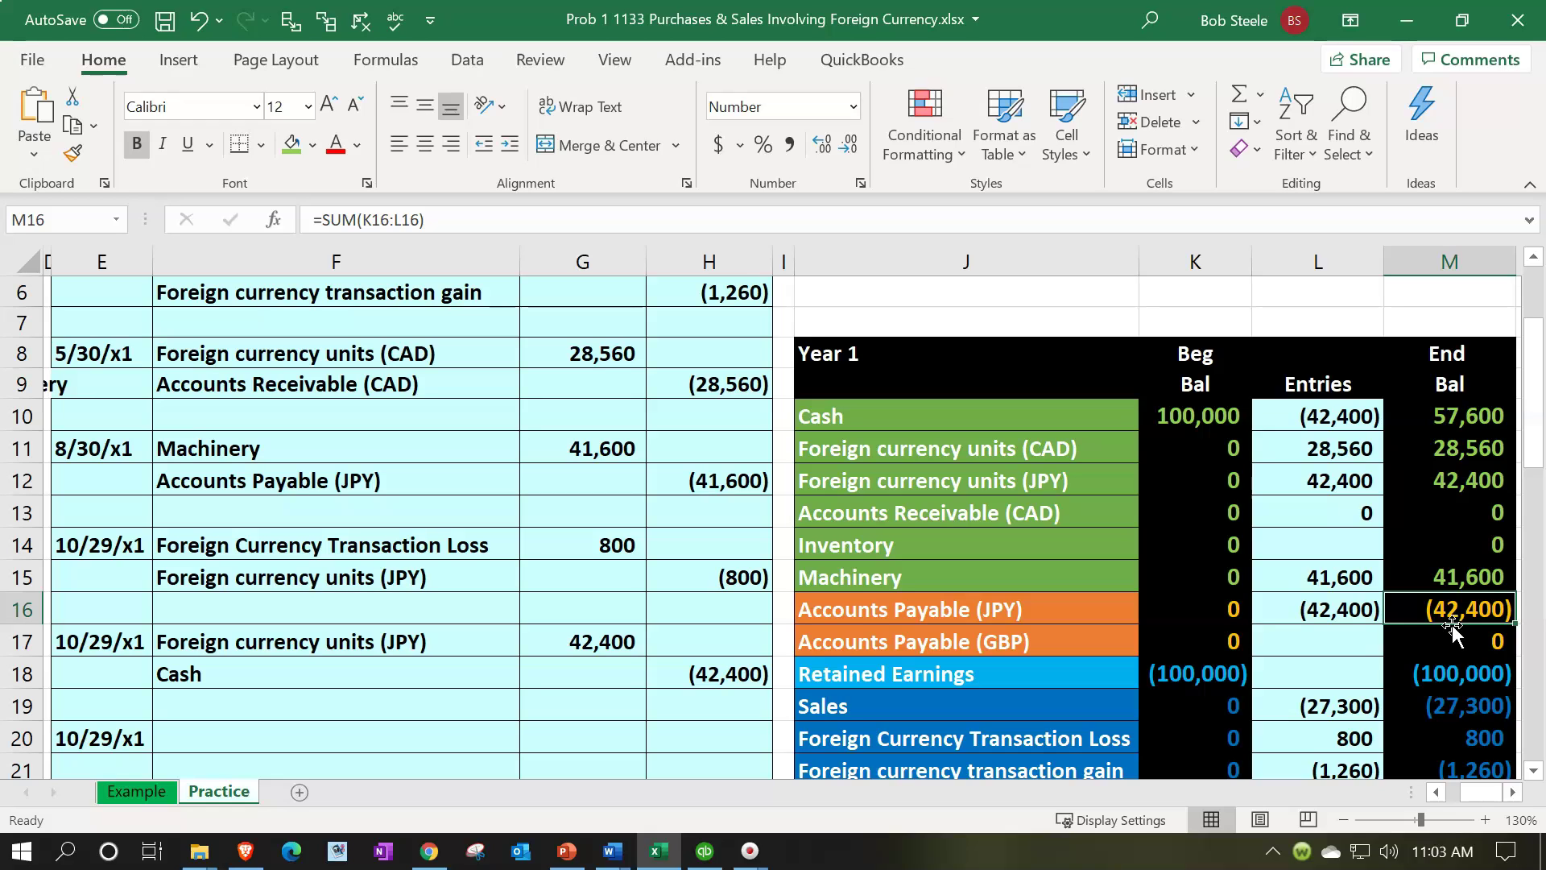
{"action": "left_click", "coordinate": [1435, 481]}
{"action": "left_click", "coordinate": [1470, 602]}
- Back in QuickBooks, view the Currency List
{"action": "left_click", "coordinate": [712, 841]}
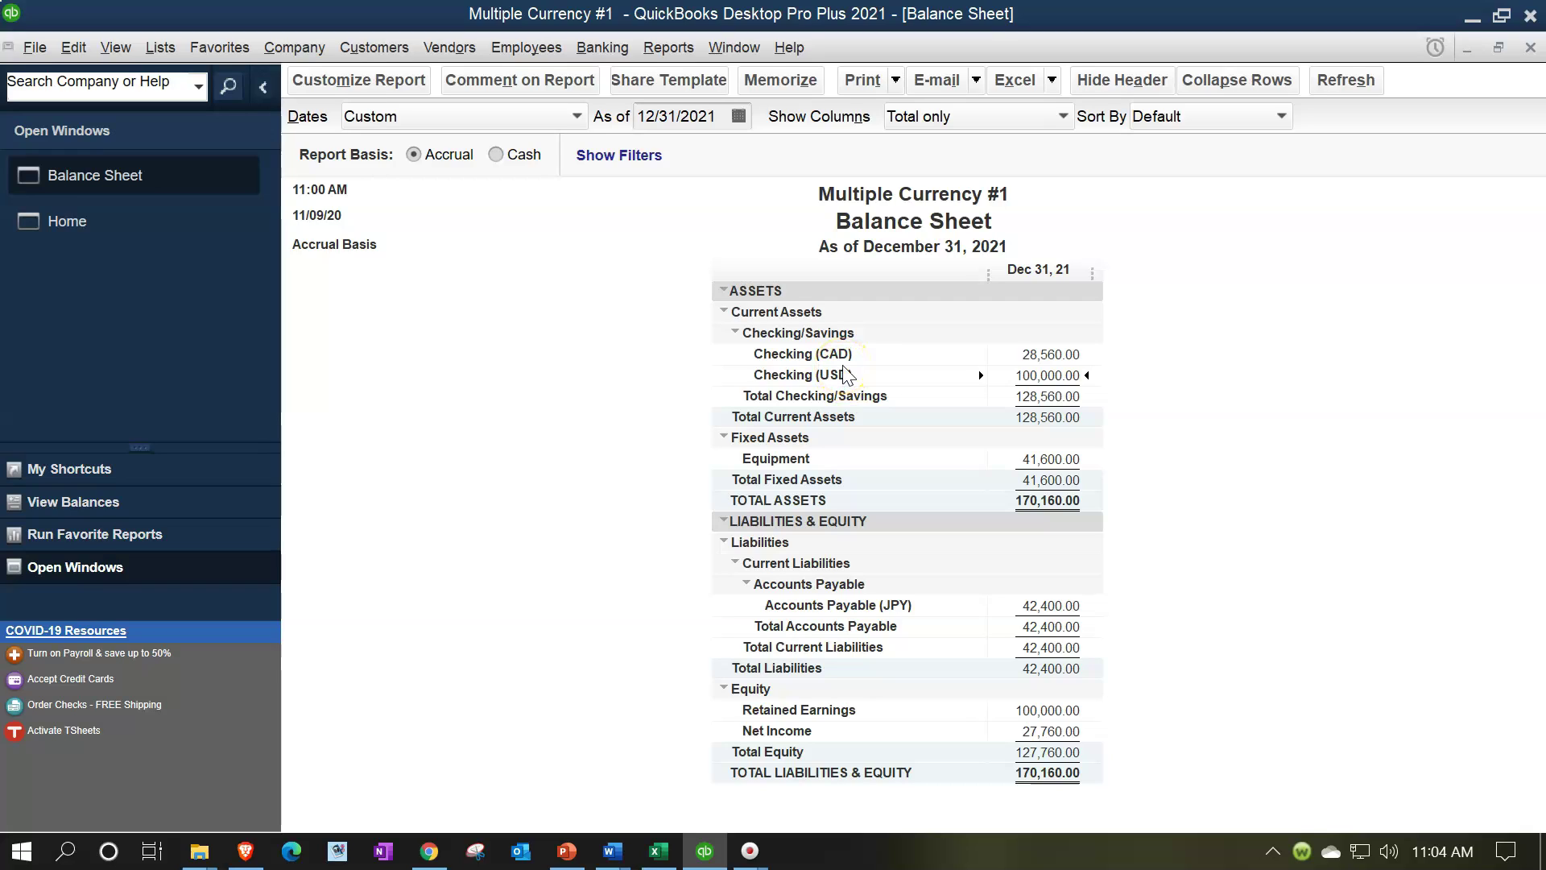
{"action": "left_click", "coordinate": [153, 53]}
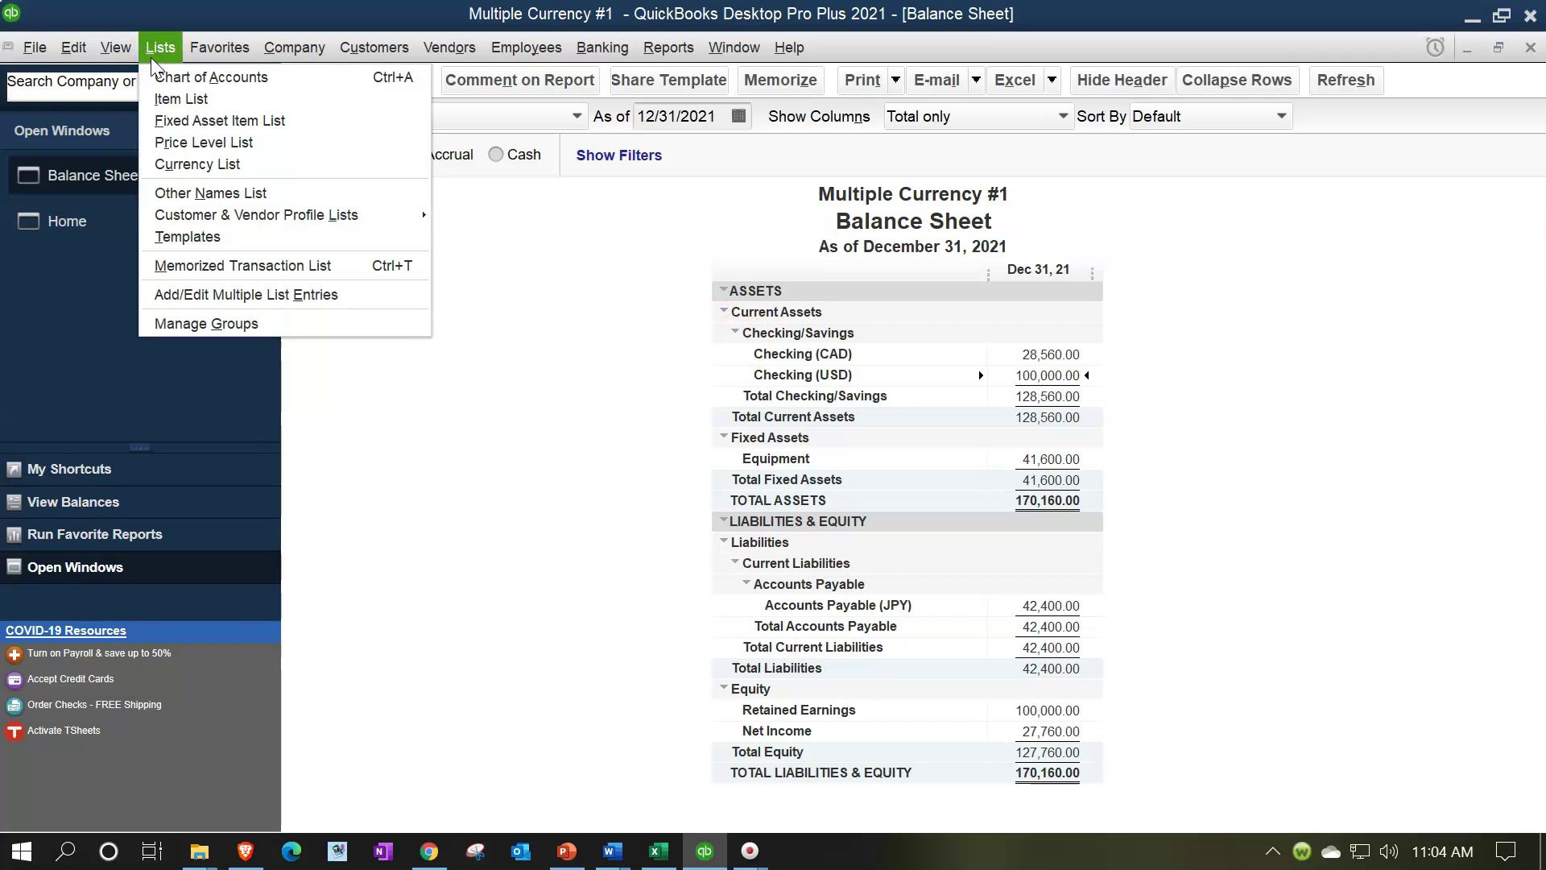
{"action": "left_click", "coordinate": [175, 167]}
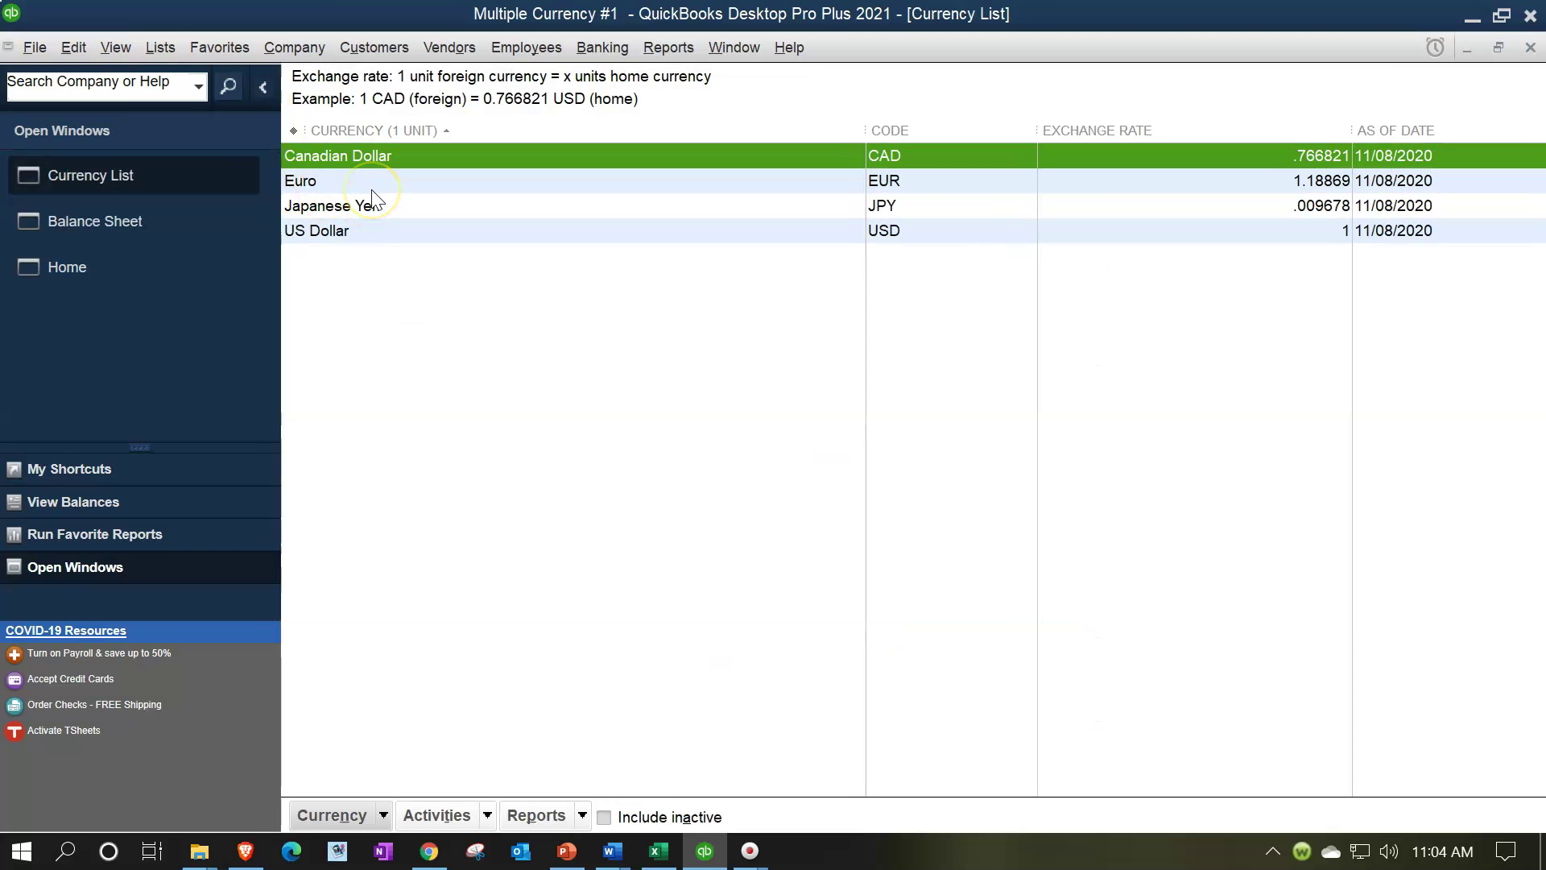
- Open the Chart of Accounts and its Account menu
{"action": "left_click", "coordinate": [161, 48]}
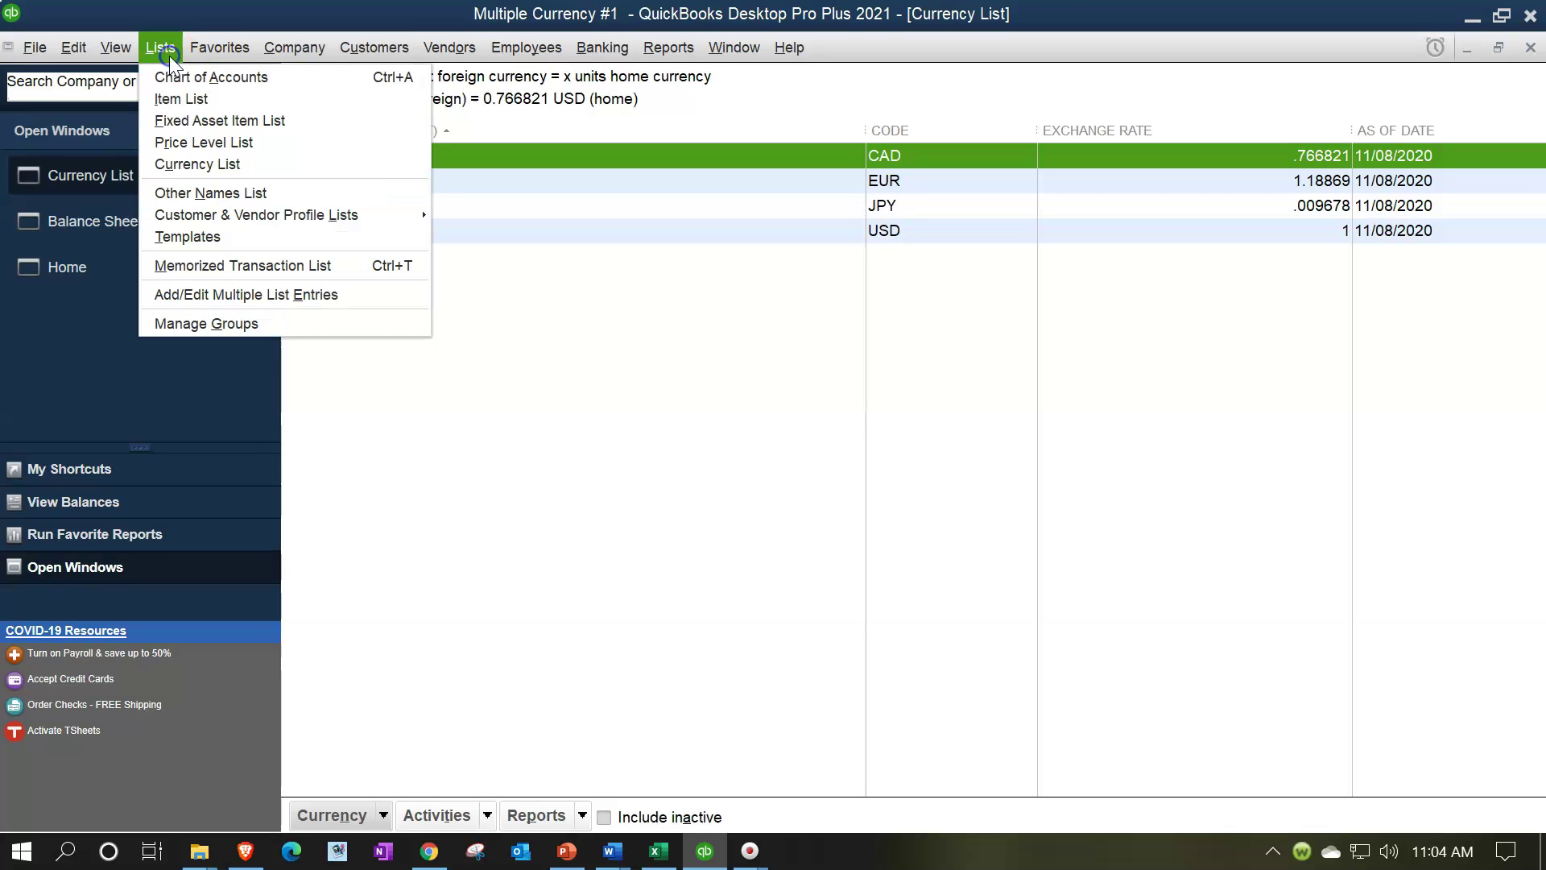
{"action": "left_click", "coordinate": [307, 80]}
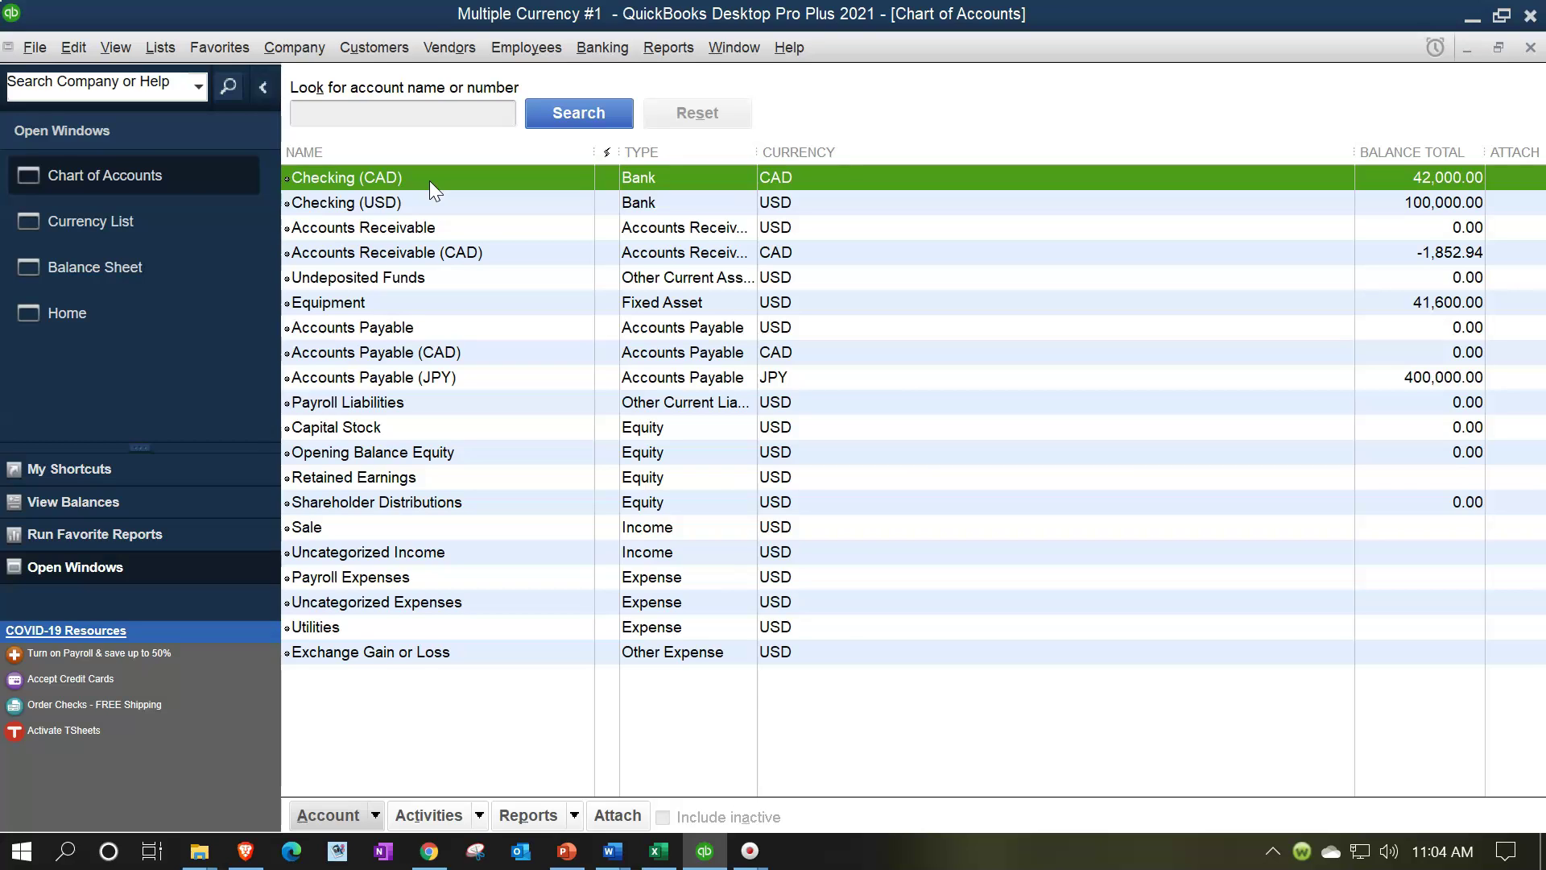
{"action": "left_click", "coordinate": [375, 815]}
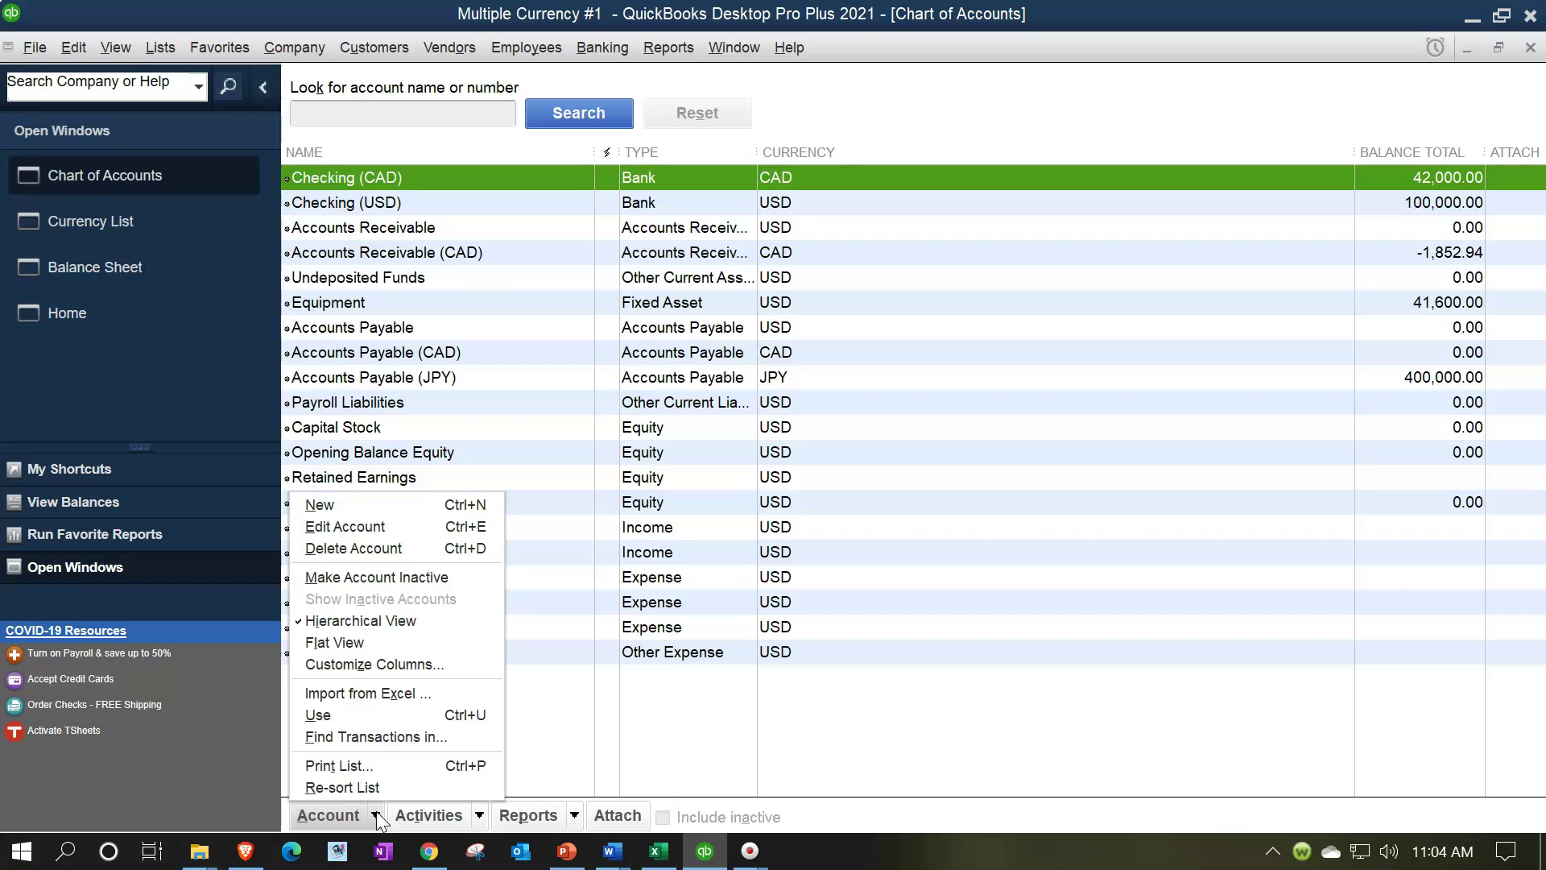
- Start a new Bank account and set its currency to Japanese Yen
{"action": "left_click", "coordinate": [358, 507]}
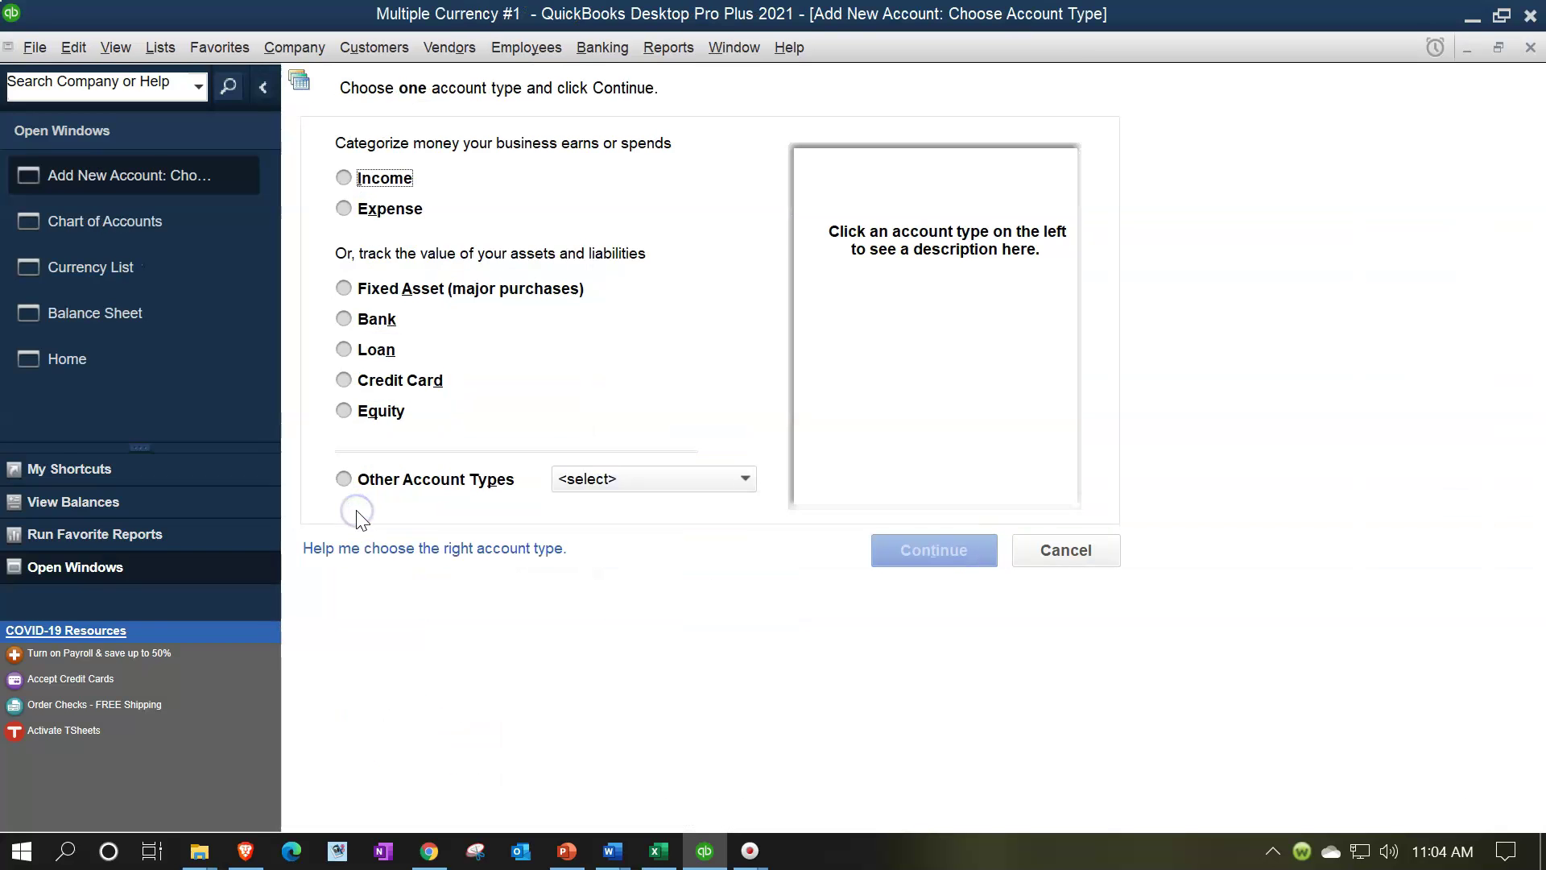
{"action": "left_click", "coordinate": [384, 319]}
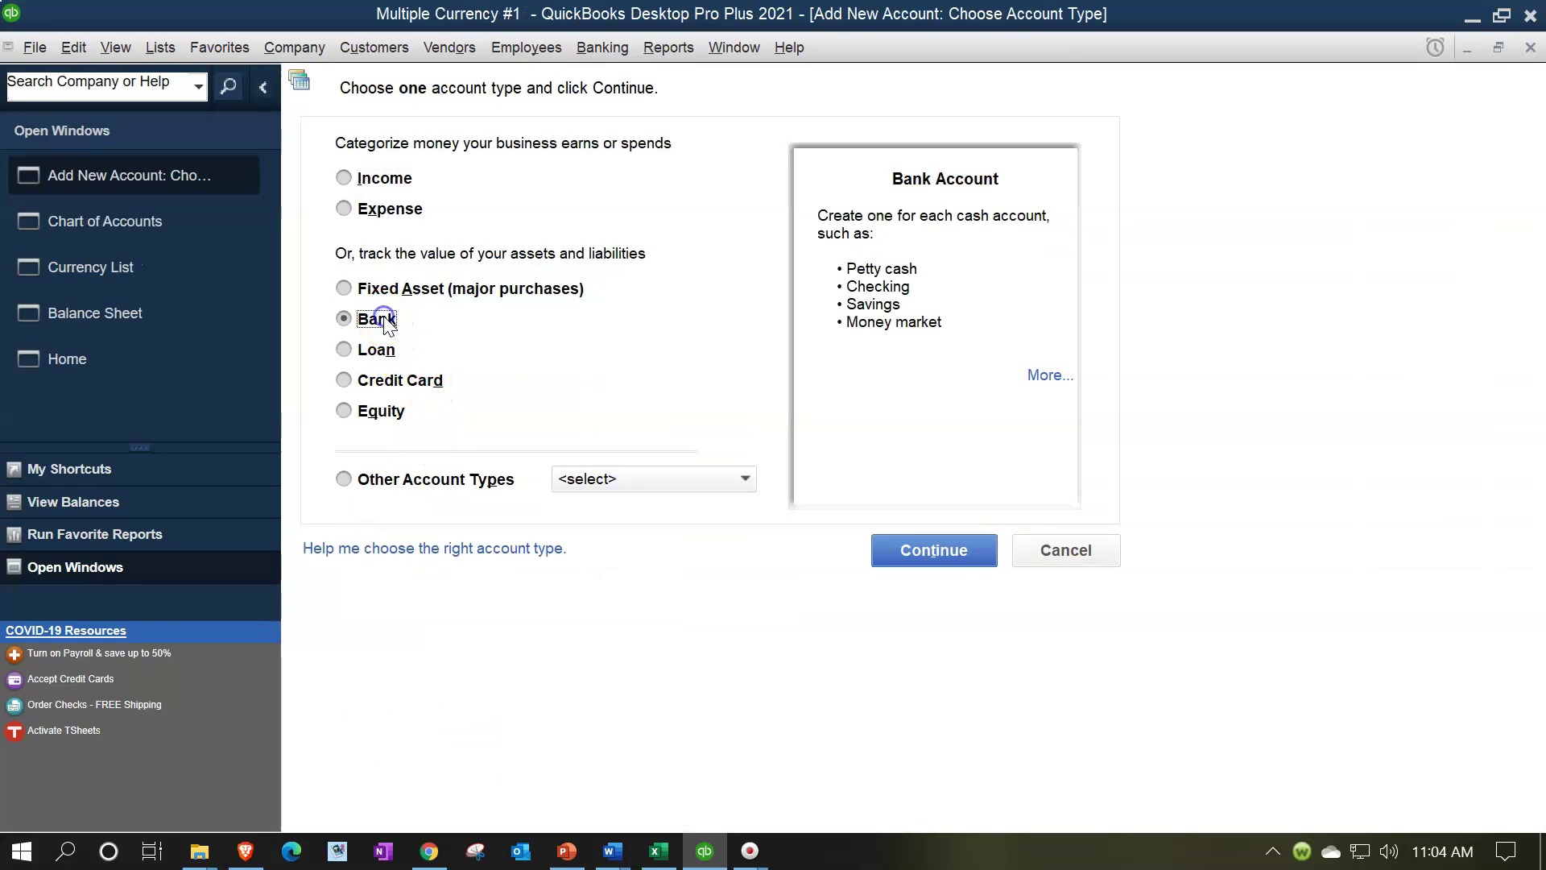
{"action": "left_click", "coordinate": [923, 552]}
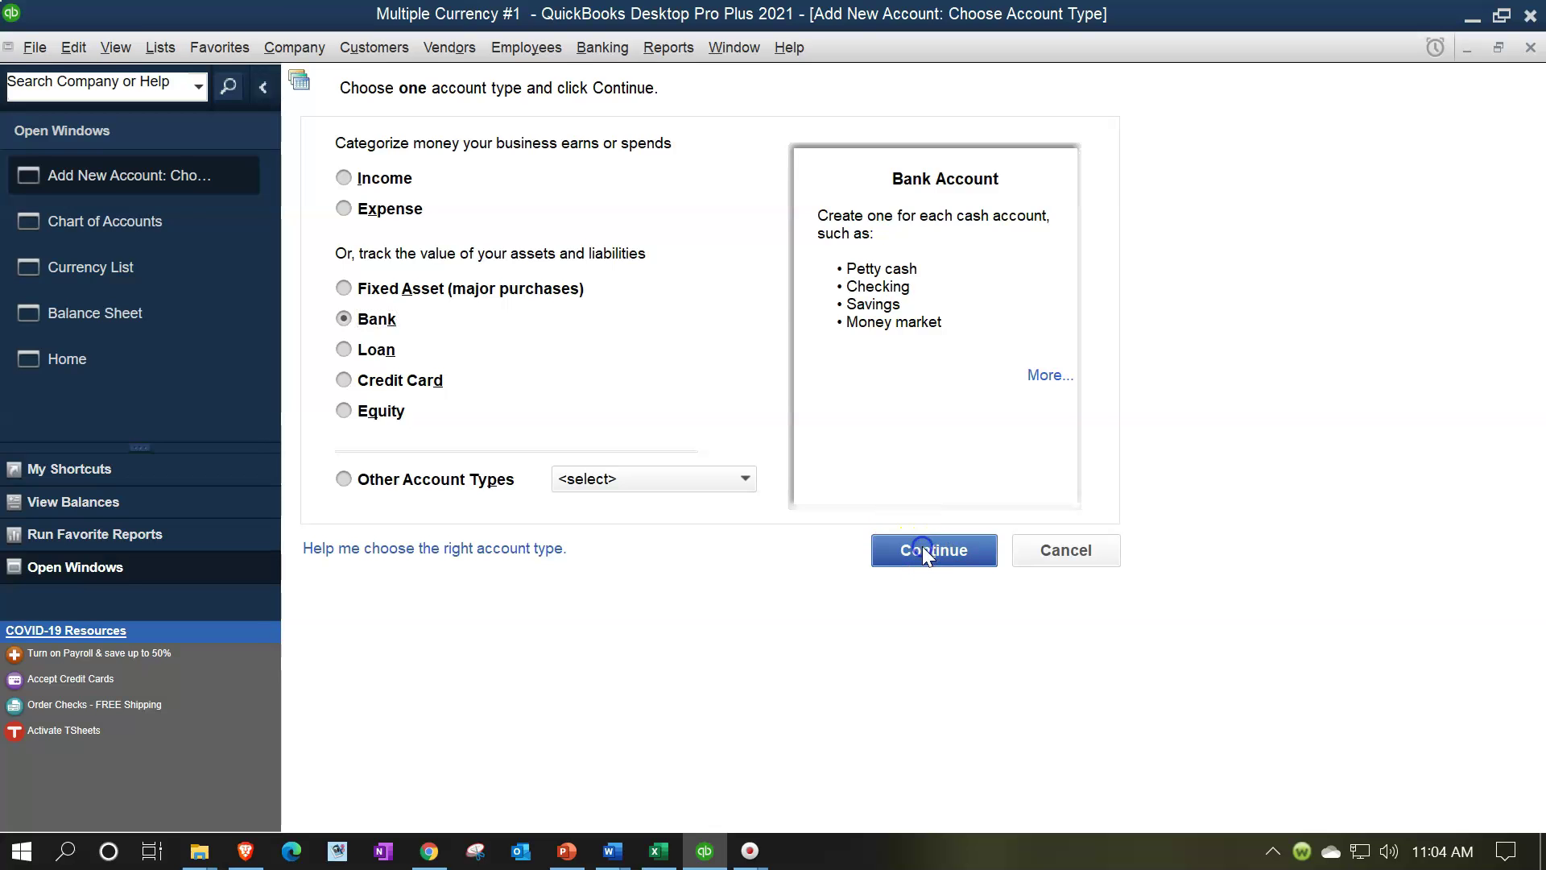
{"action": "key", "text": "Escape"}
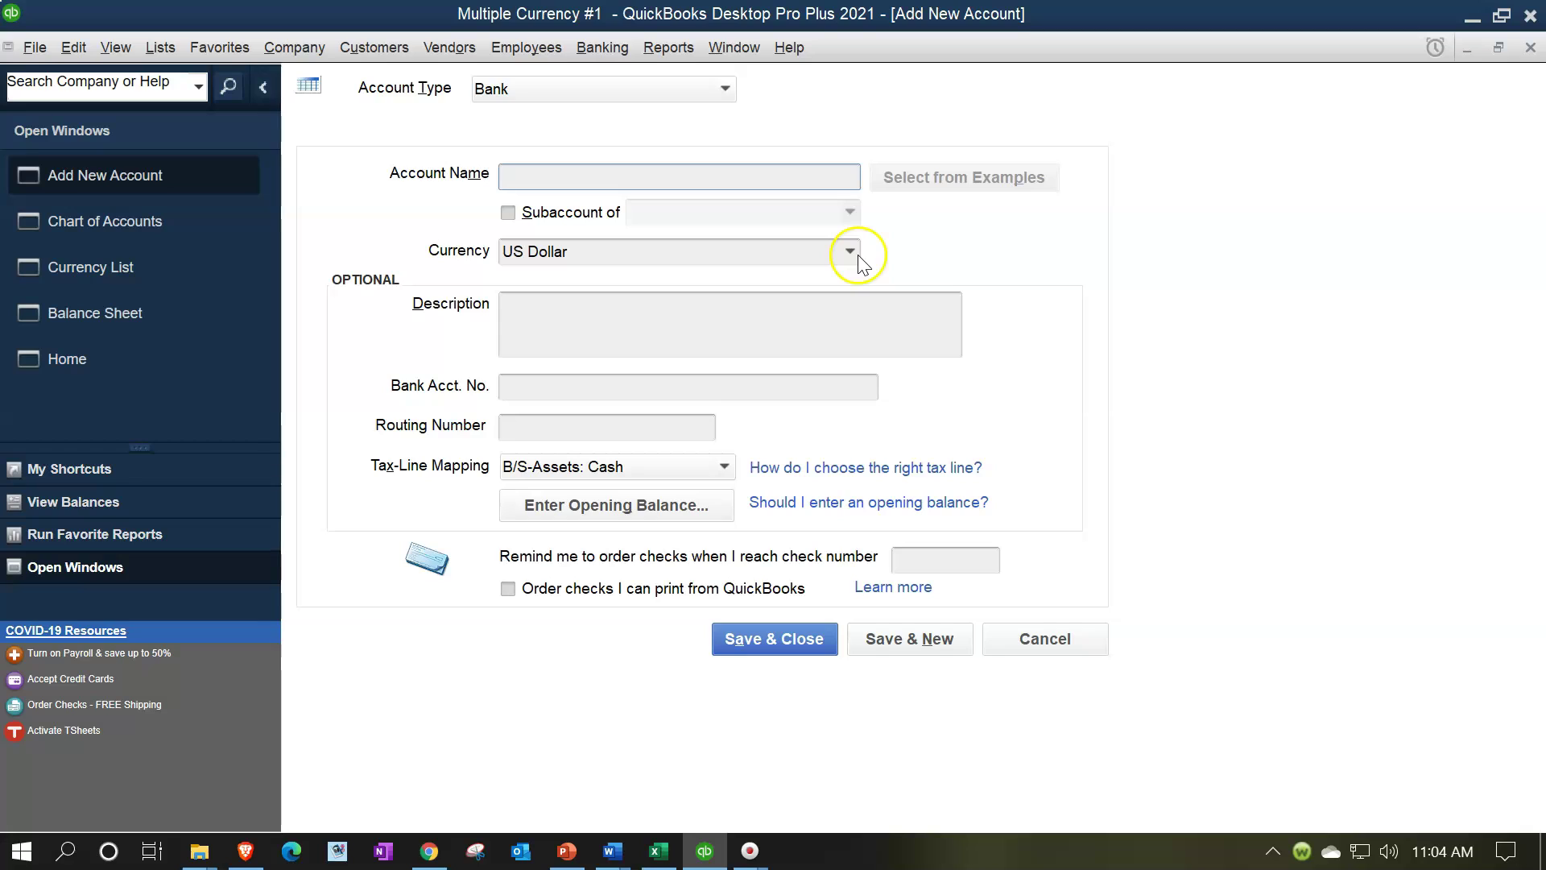
{"action": "left_click", "coordinate": [852, 256]}
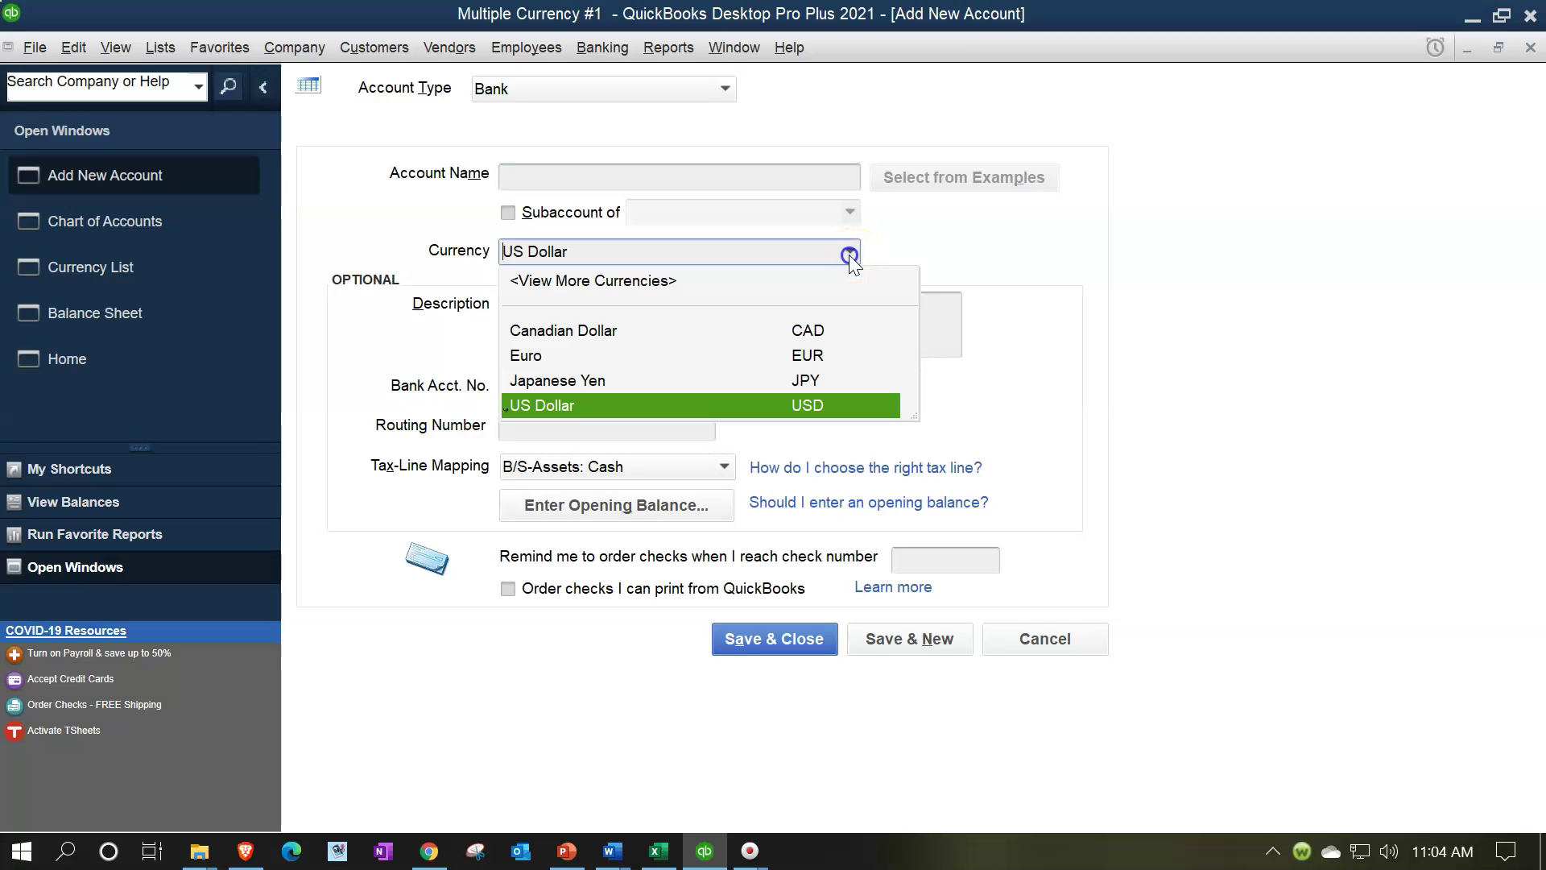
{"action": "left_click", "coordinate": [582, 378]}
- Name the account 'Checking (JPY)', keep Japanese Yen, and save it
{"action": "left_click", "coordinate": [545, 178]}
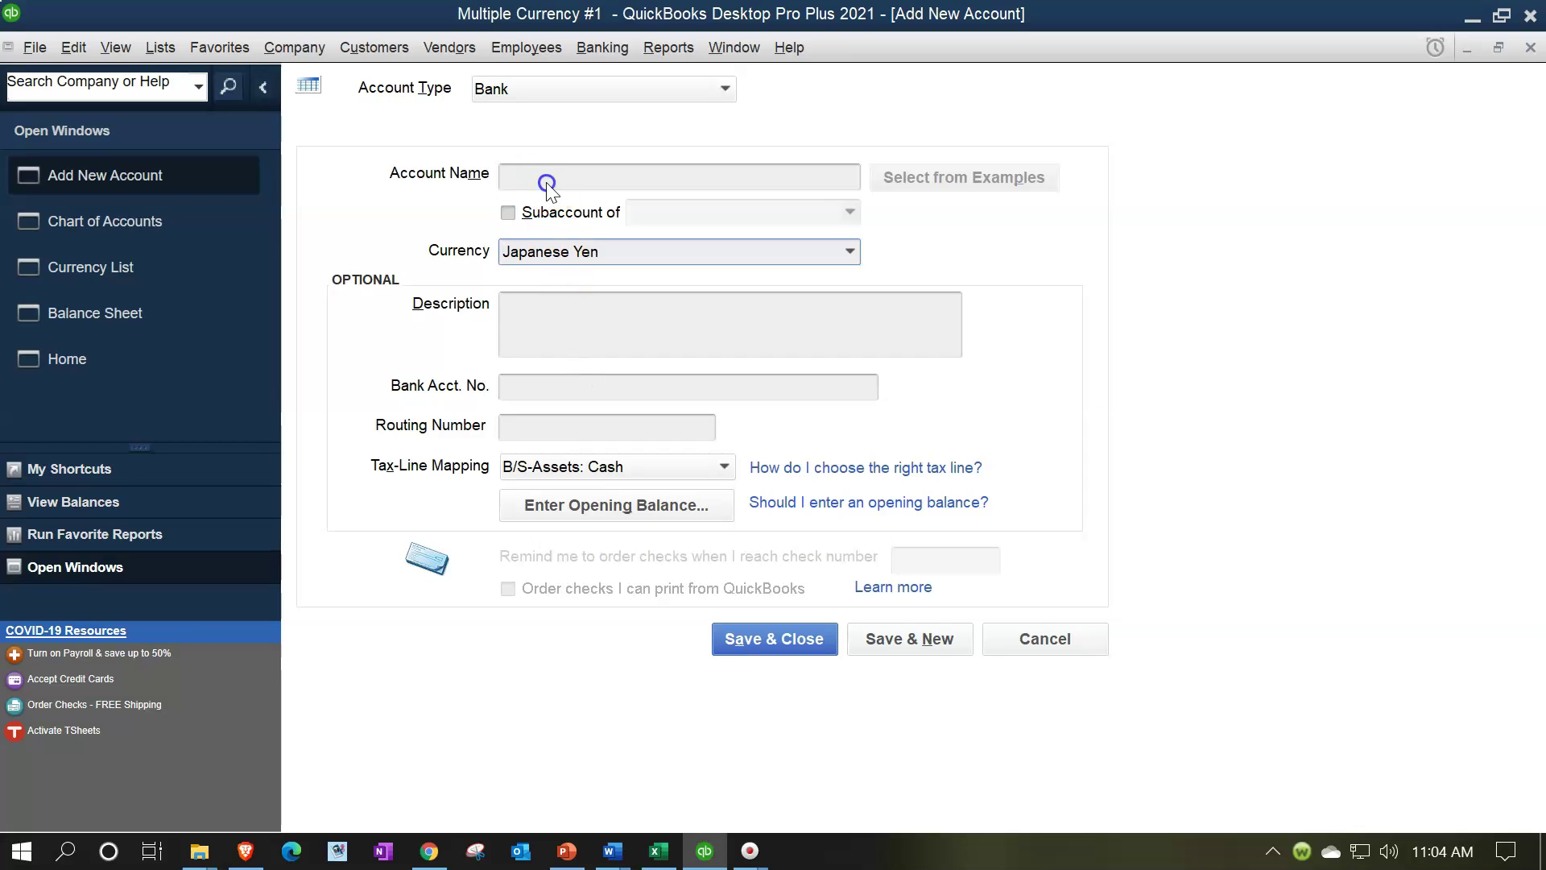
{"action": "type", "text": "Checking"}
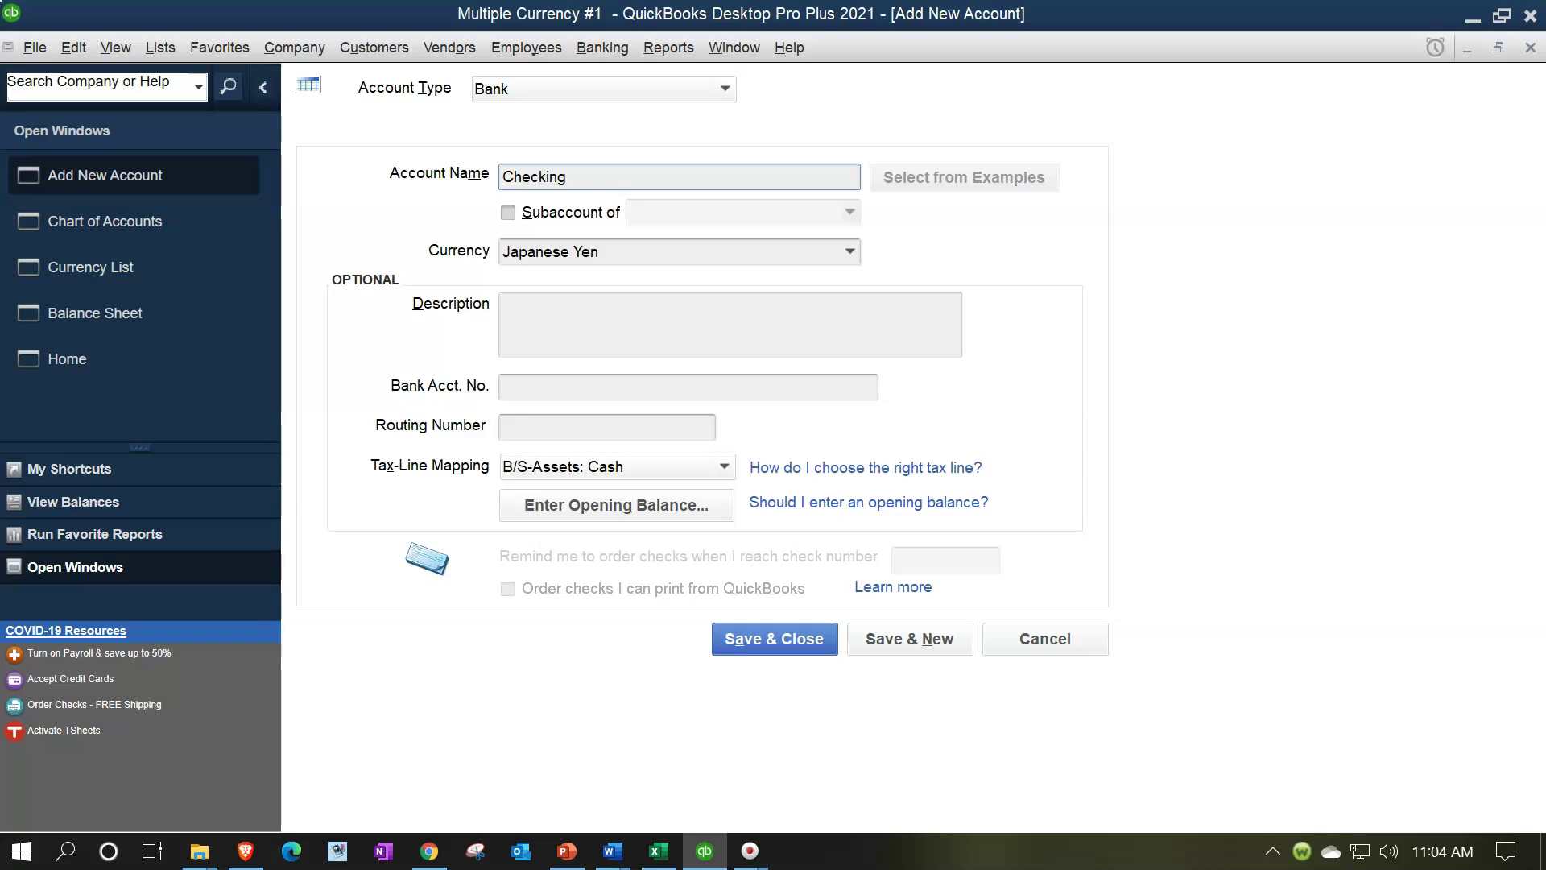
{"action": "type", "text": " (JPY)"}
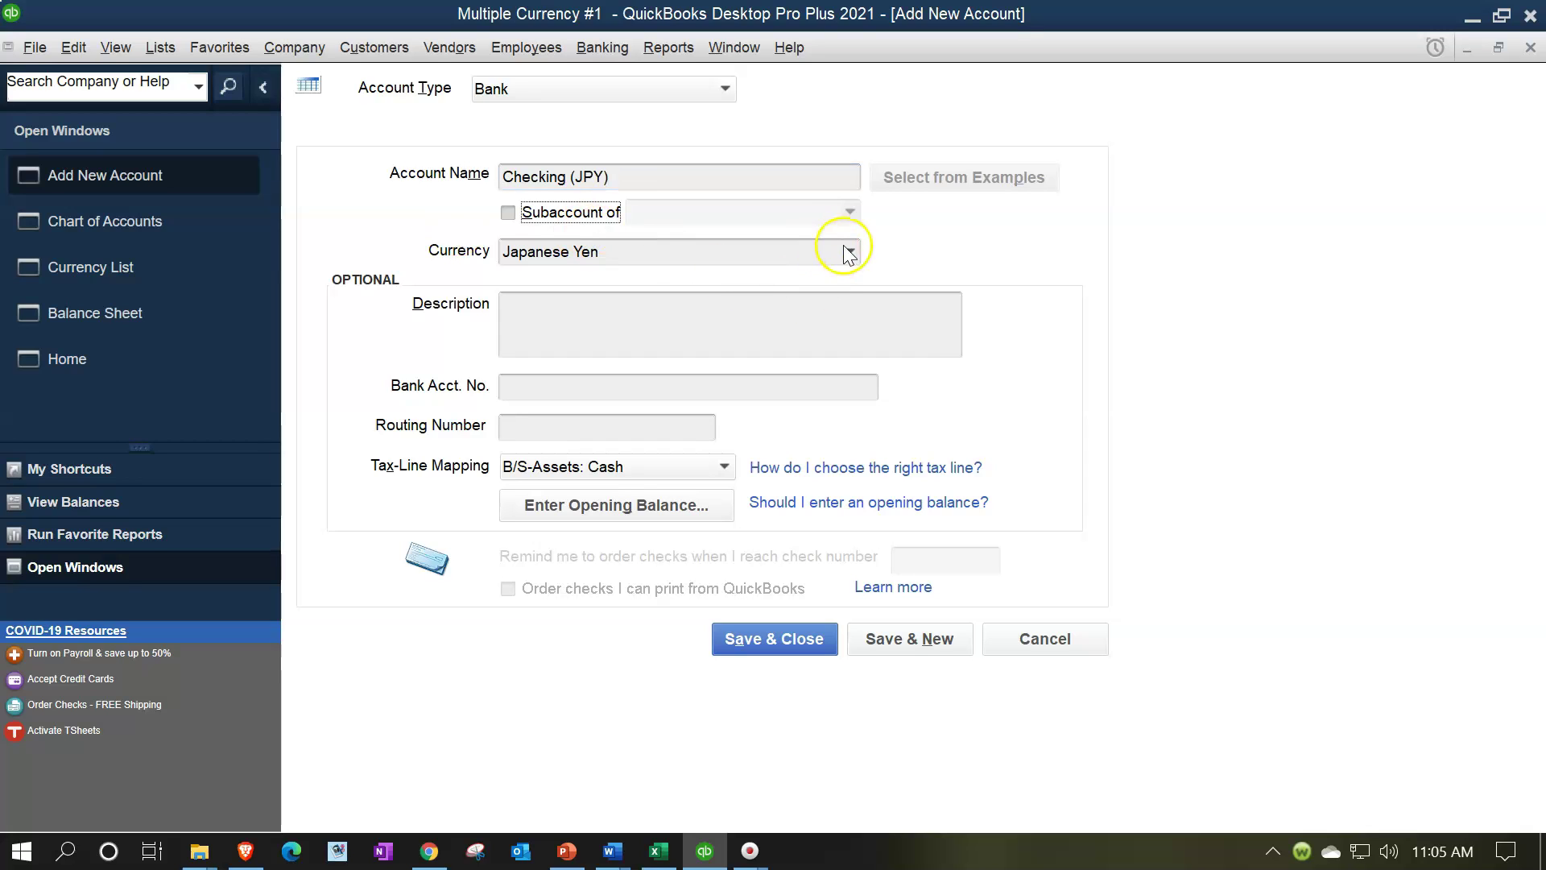
{"action": "left_click", "coordinate": [852, 250]}
{"action": "left_click", "coordinate": [852, 248]}
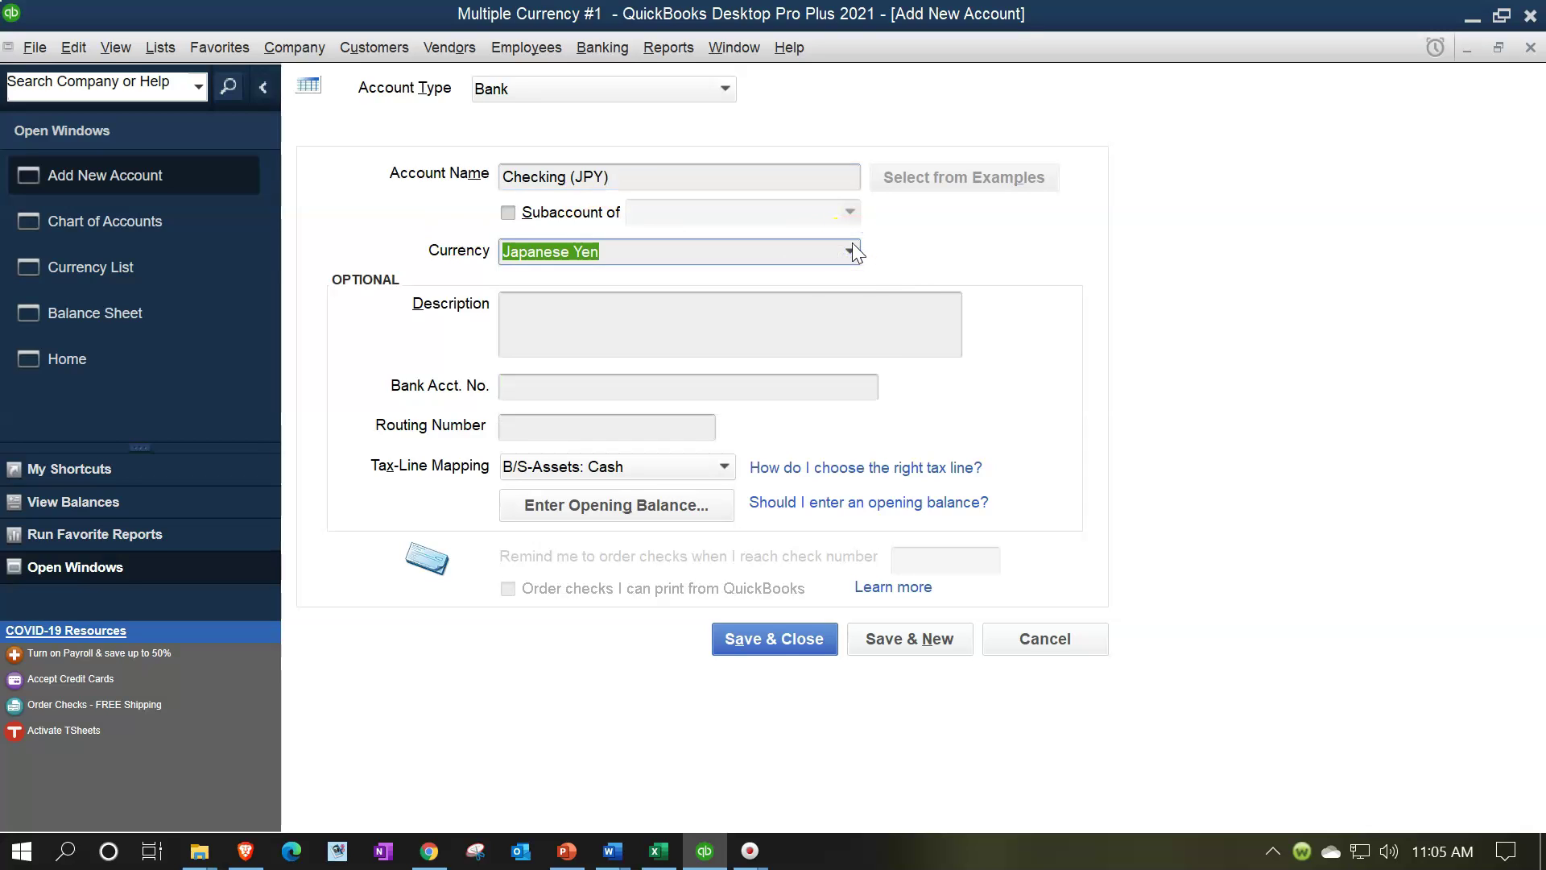
{"action": "left_click", "coordinate": [808, 640]}
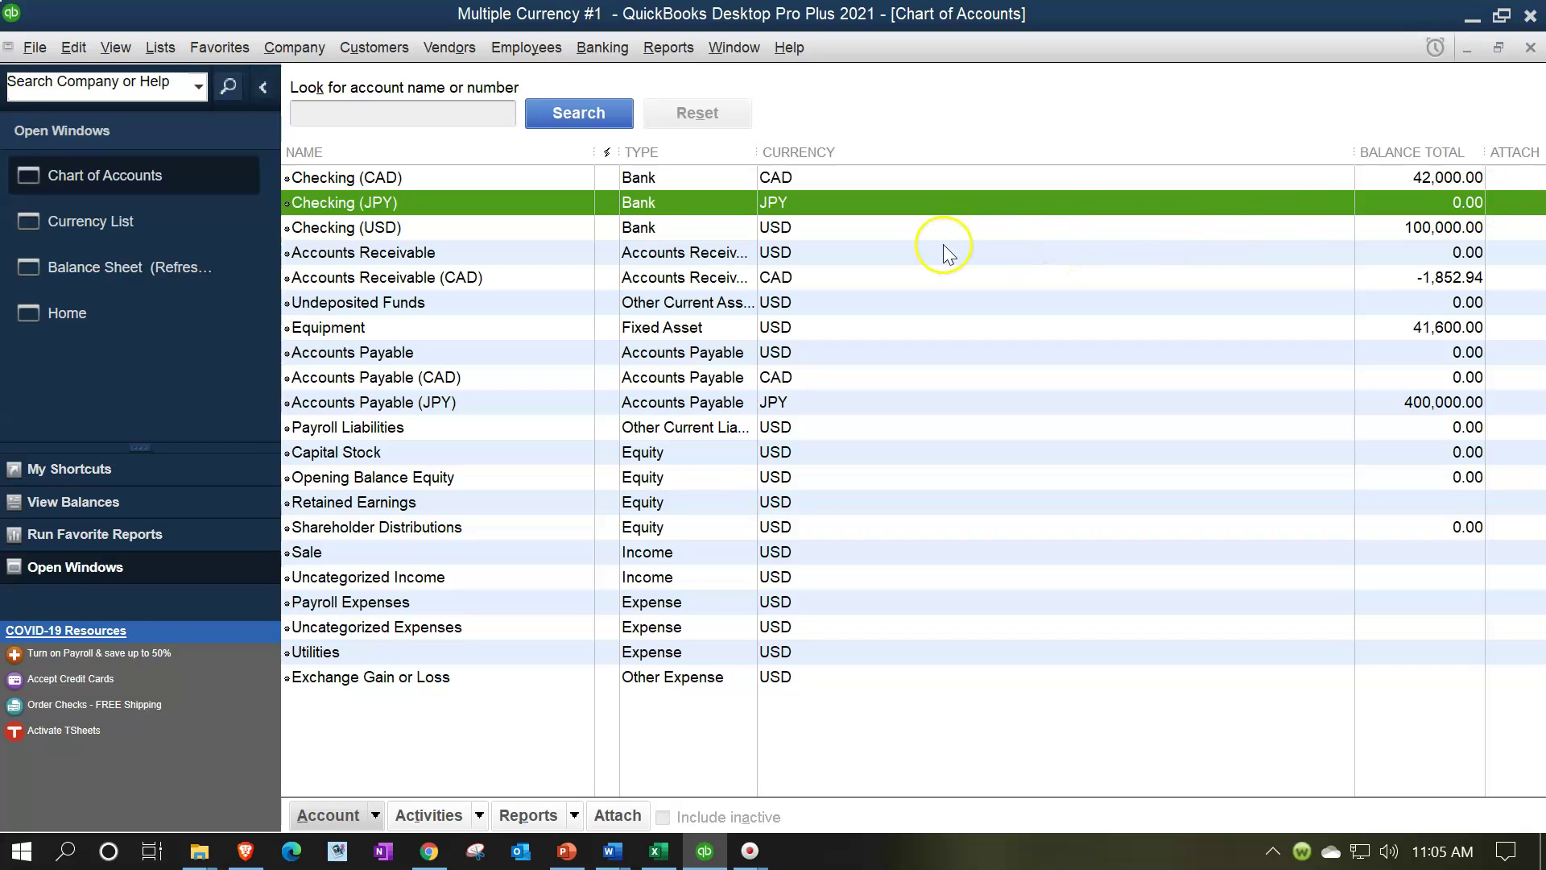
- Download the latest exchange rates and review Japanese Yen's rates, including .106 on 10/29/2021
{"action": "left_click", "coordinate": [1530, 48]}
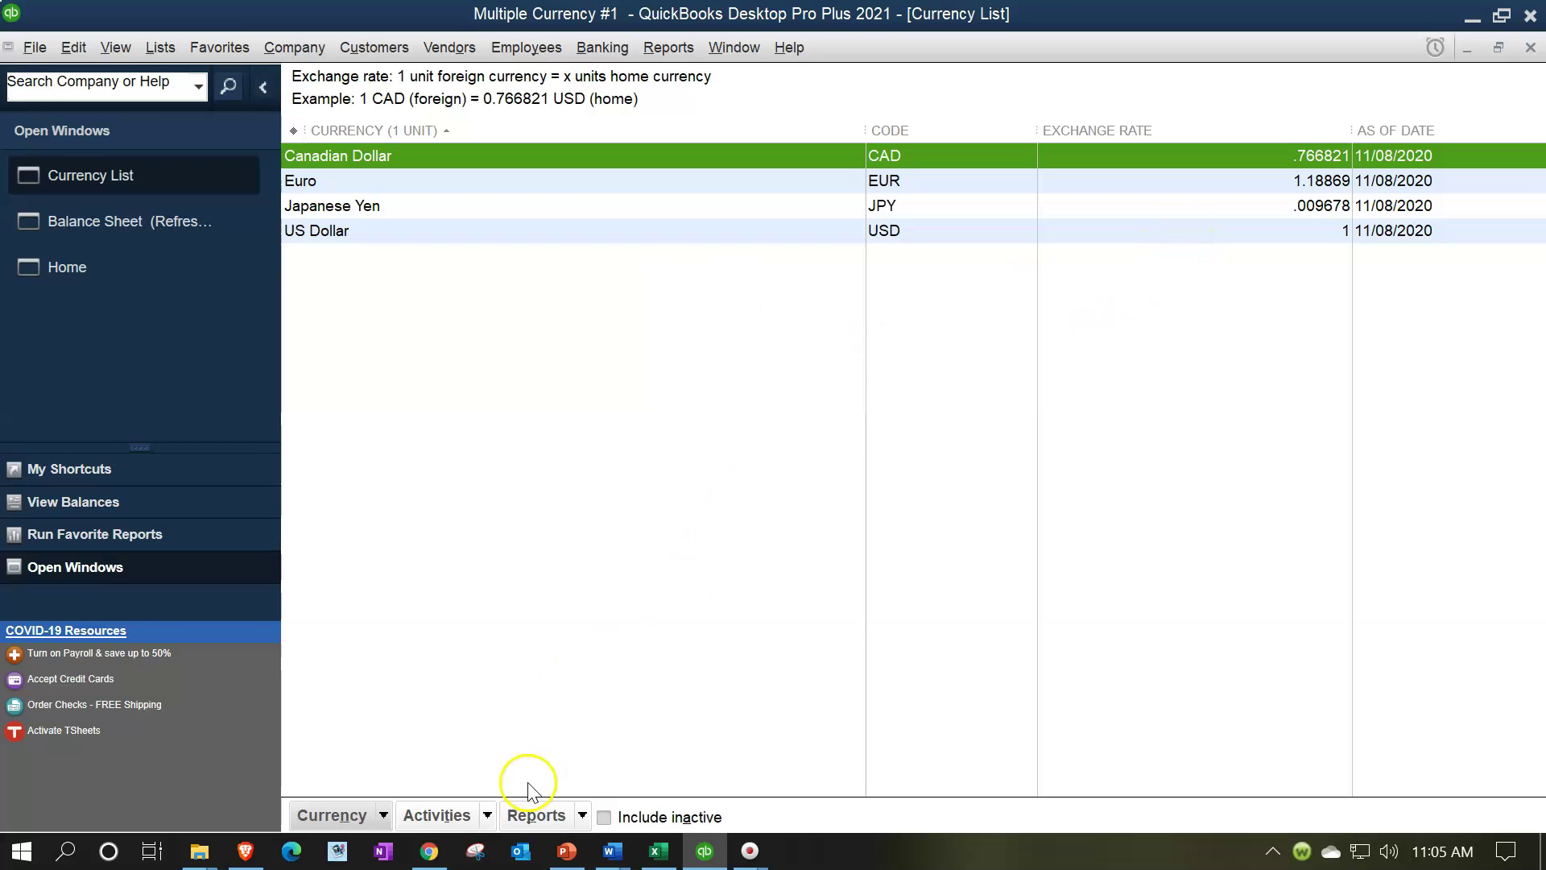
{"action": "left_click", "coordinate": [472, 809]}
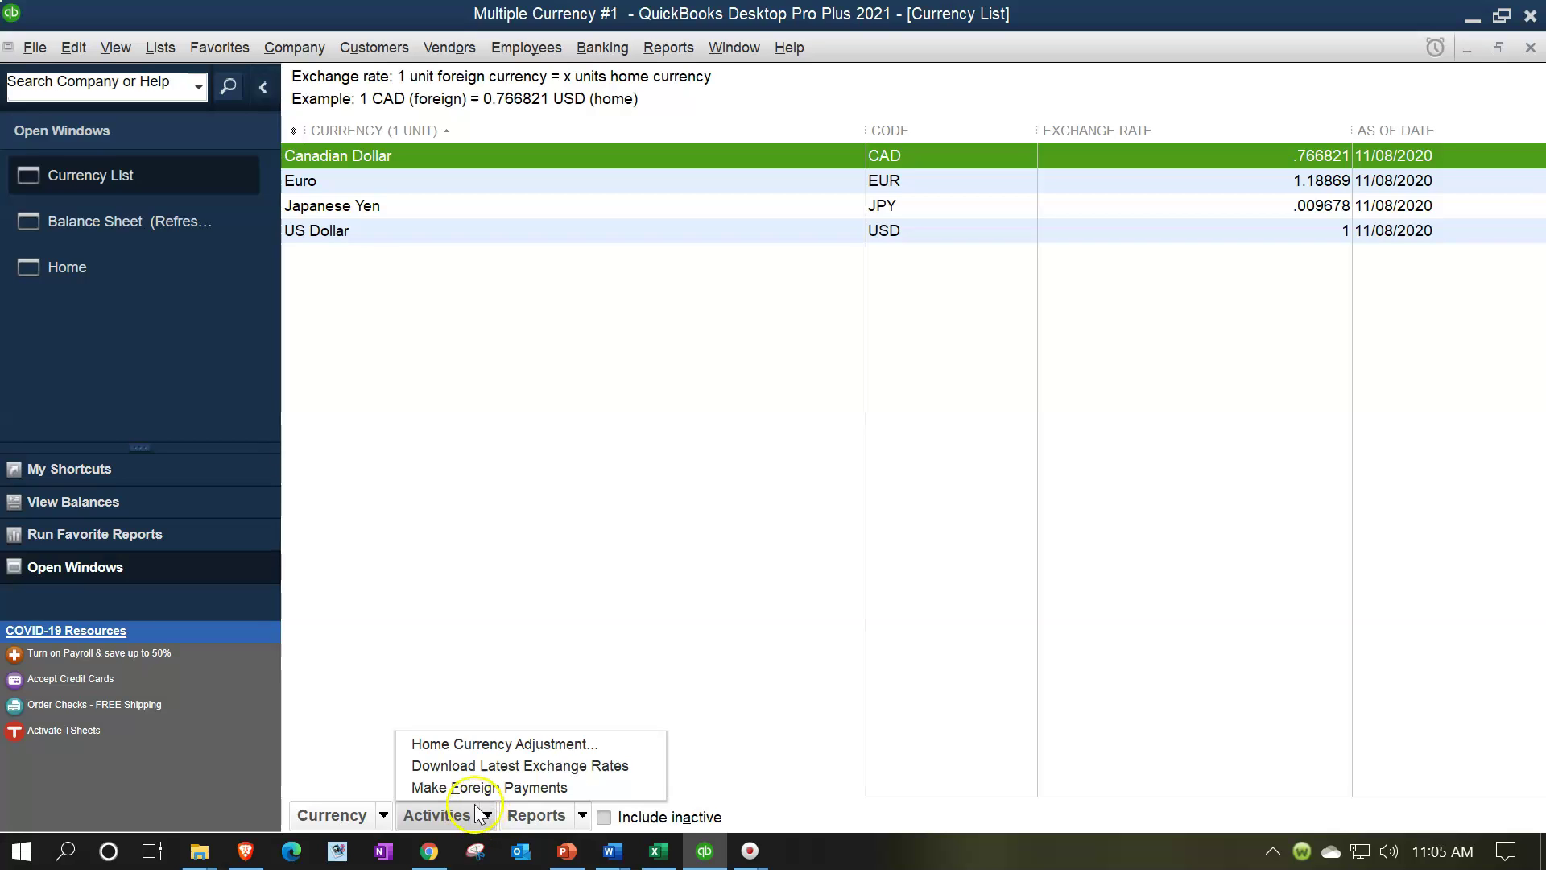
{"action": "left_click", "coordinate": [488, 765]}
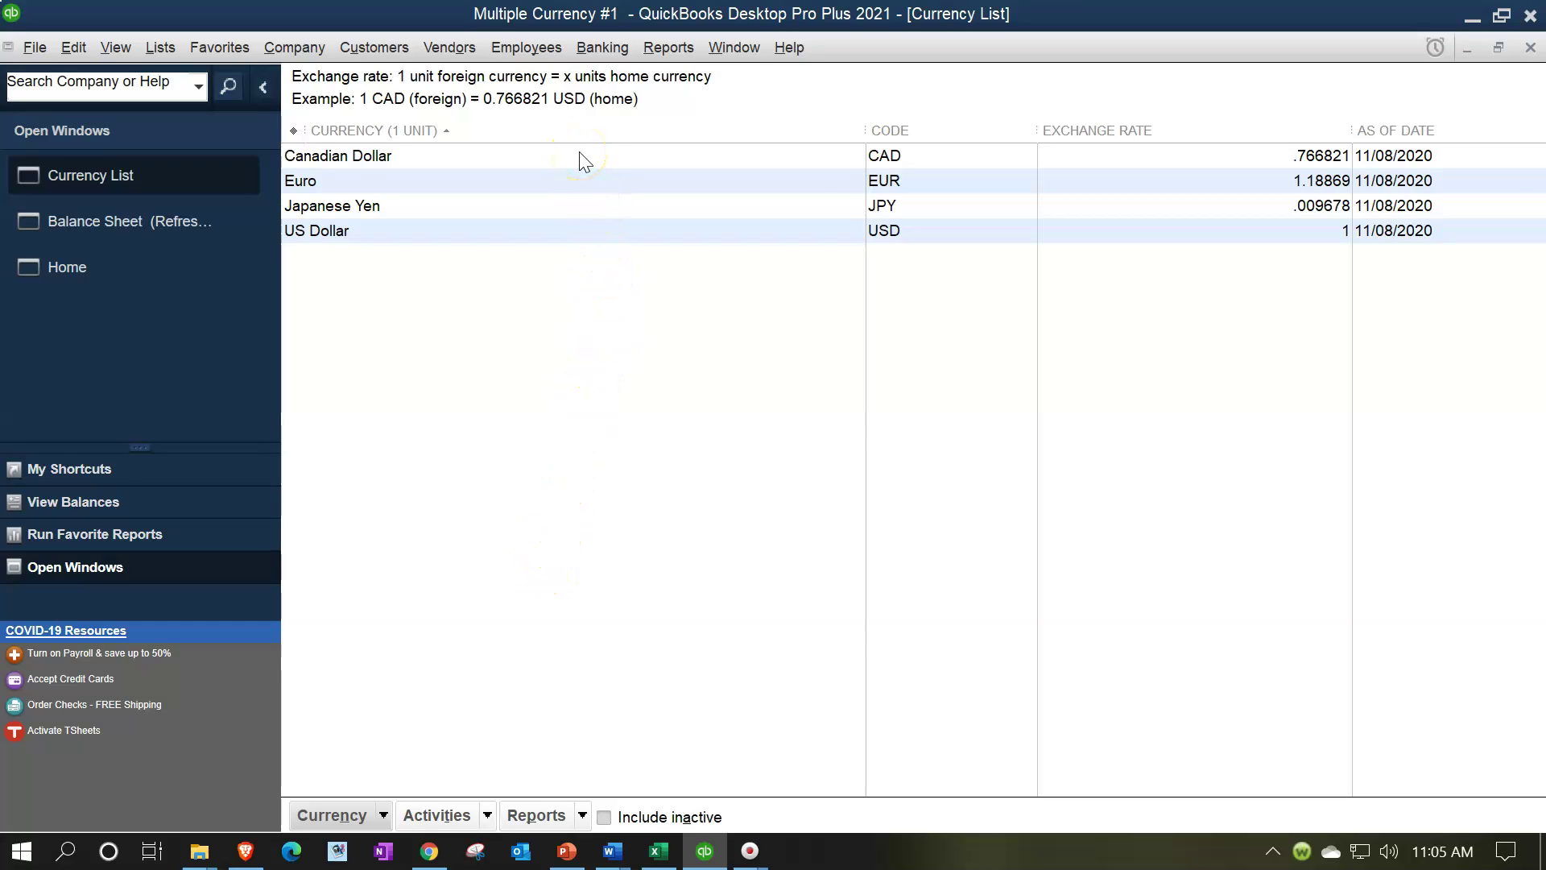
{"action": "double_click", "coordinate": [566, 205]}
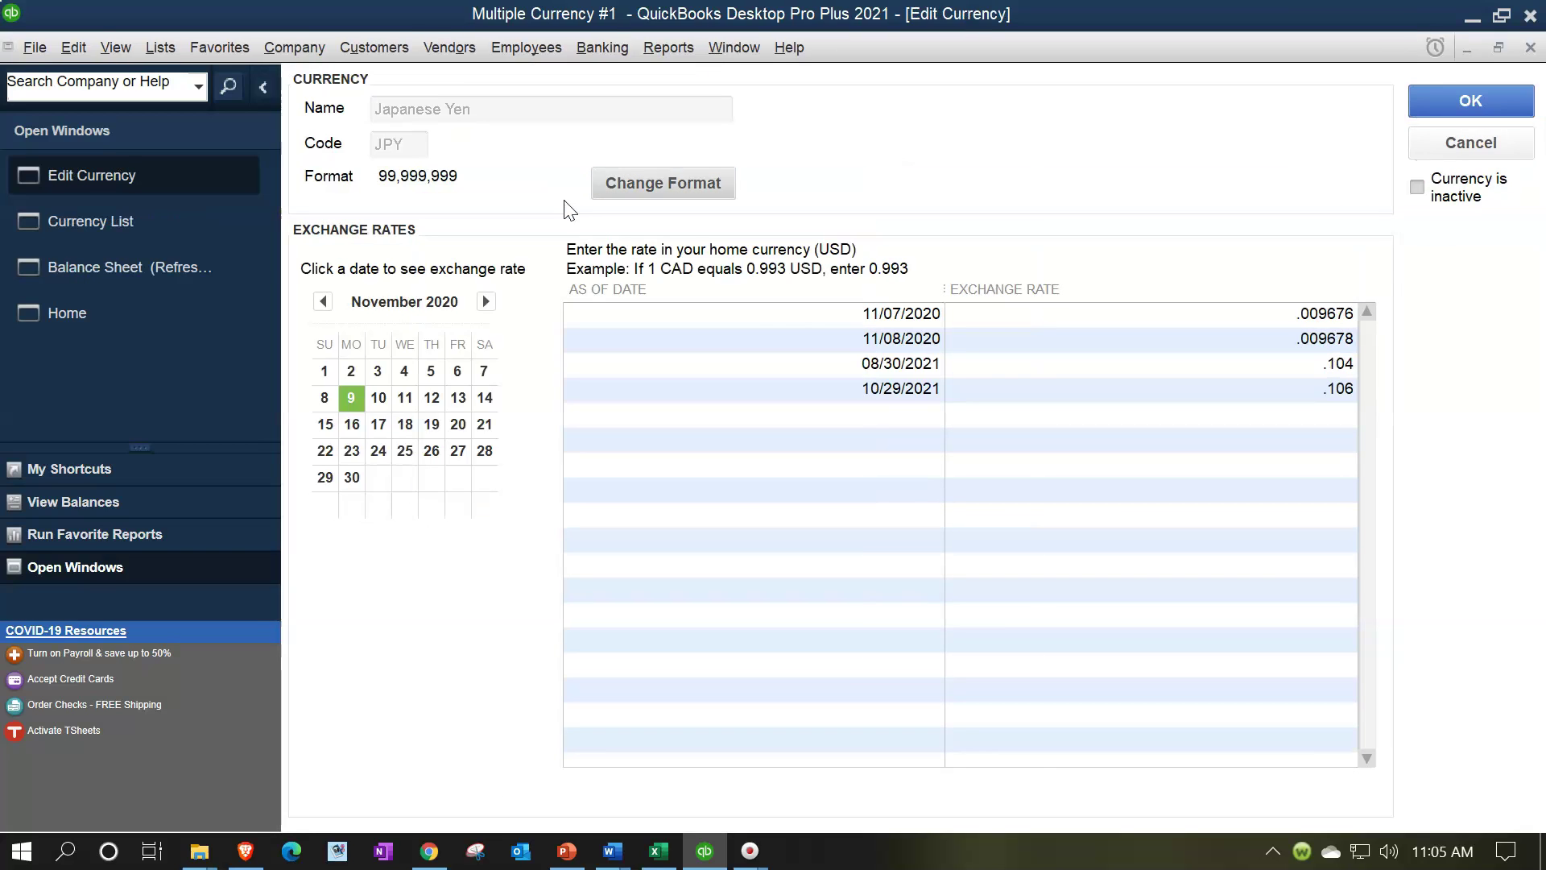
{"action": "left_click", "coordinate": [889, 419]}
{"action": "left_click", "coordinate": [1445, 106]}
- Start a funds transfer dated 10/29/2021 from Checking (USD) to Checking (JPY)
{"action": "left_click", "coordinate": [606, 46]}
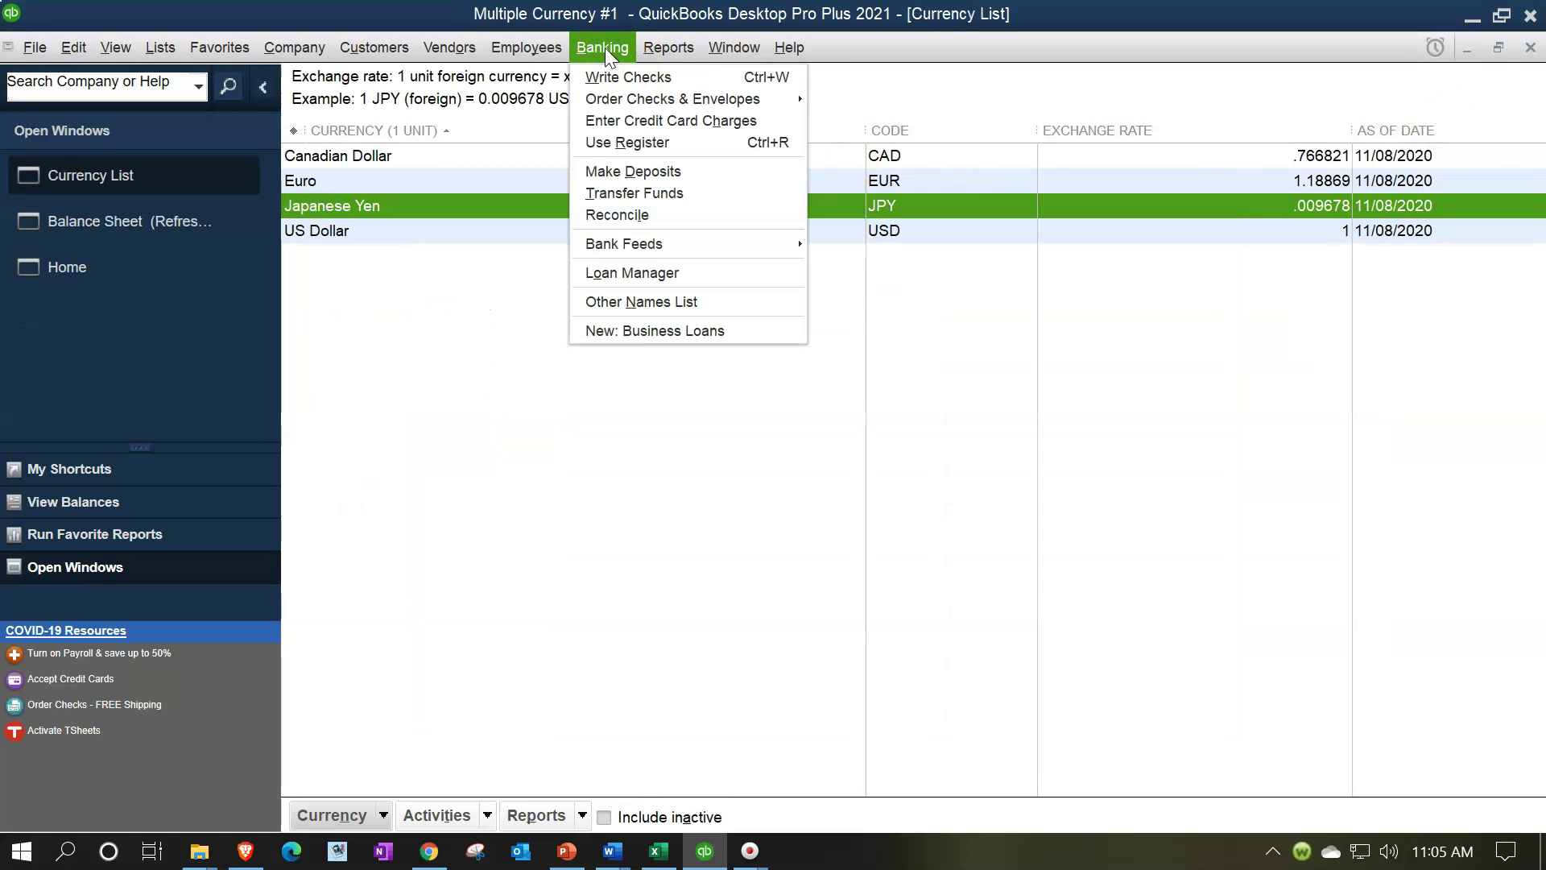
{"action": "left_click", "coordinate": [675, 201]}
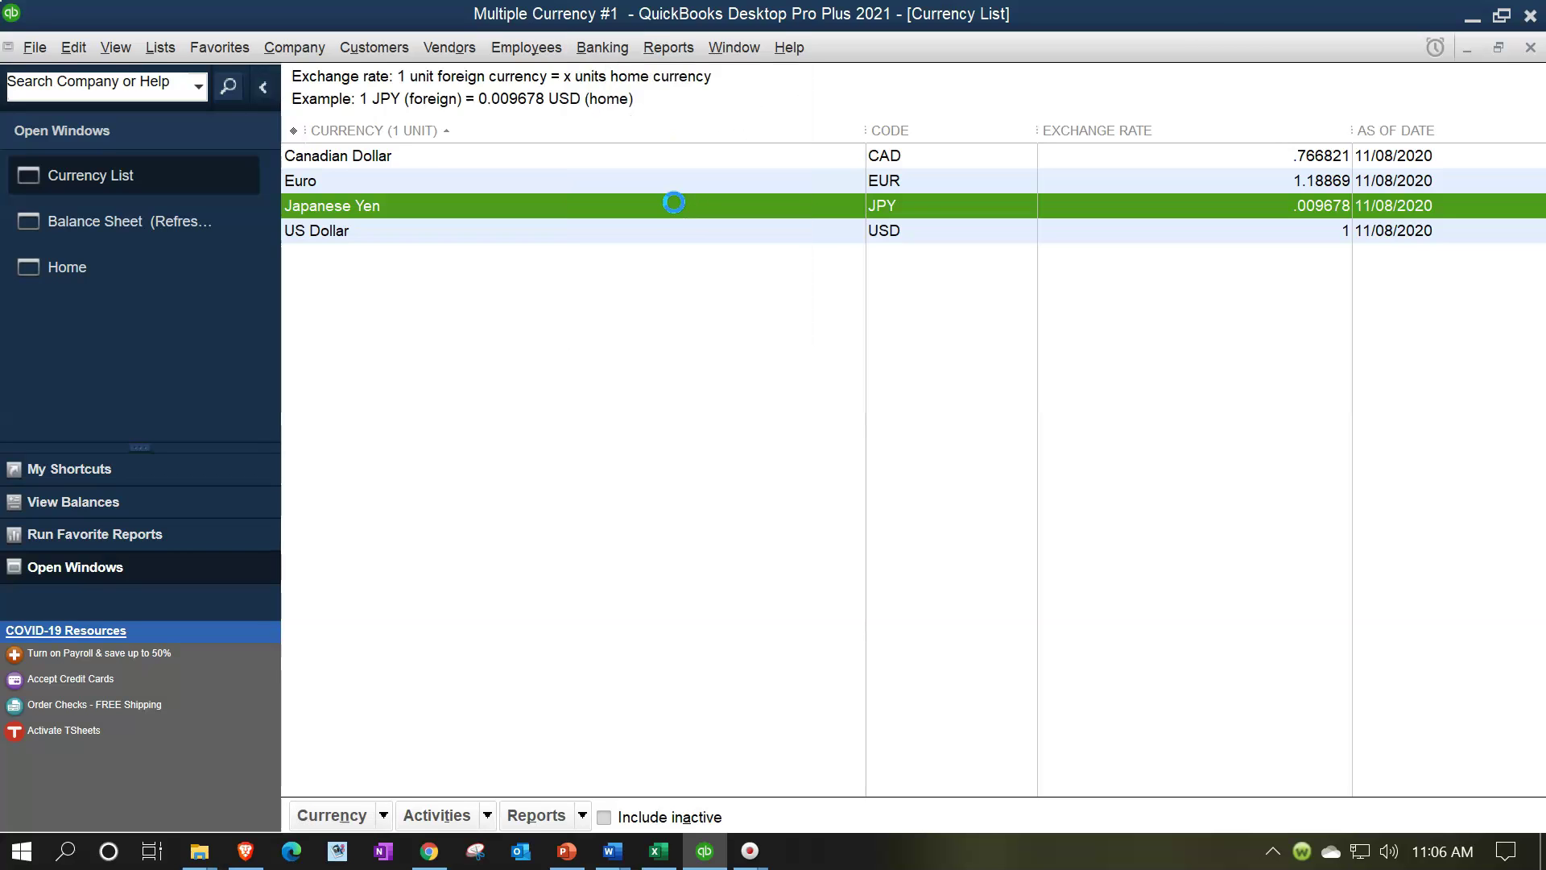
{"action": "type", "text": "102921"}
{"action": "key", "text": "Tab"}
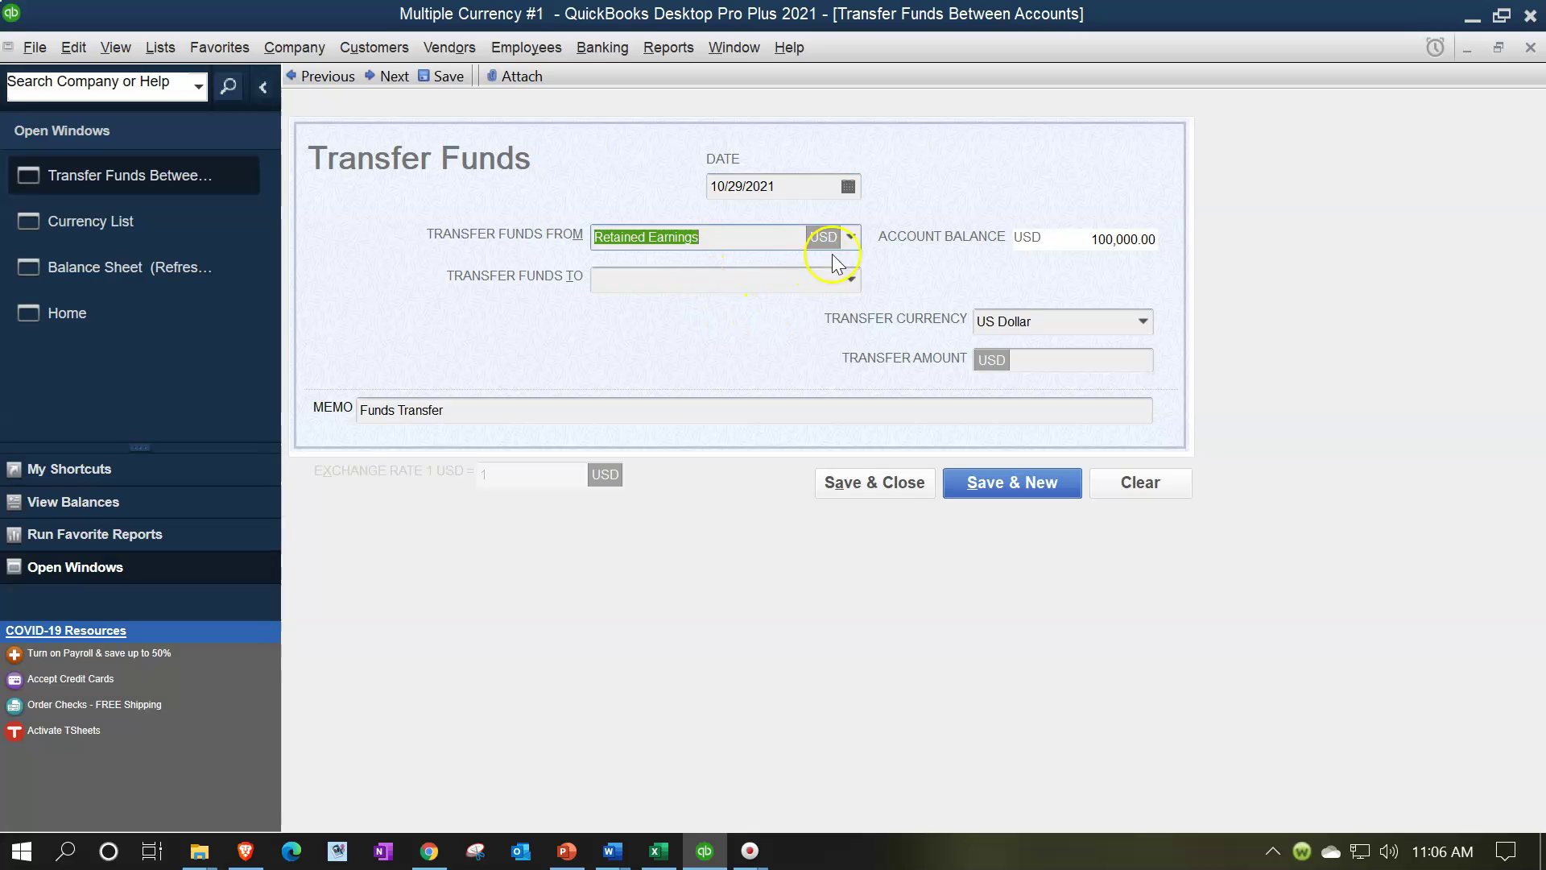
{"action": "left_click", "coordinate": [852, 237]}
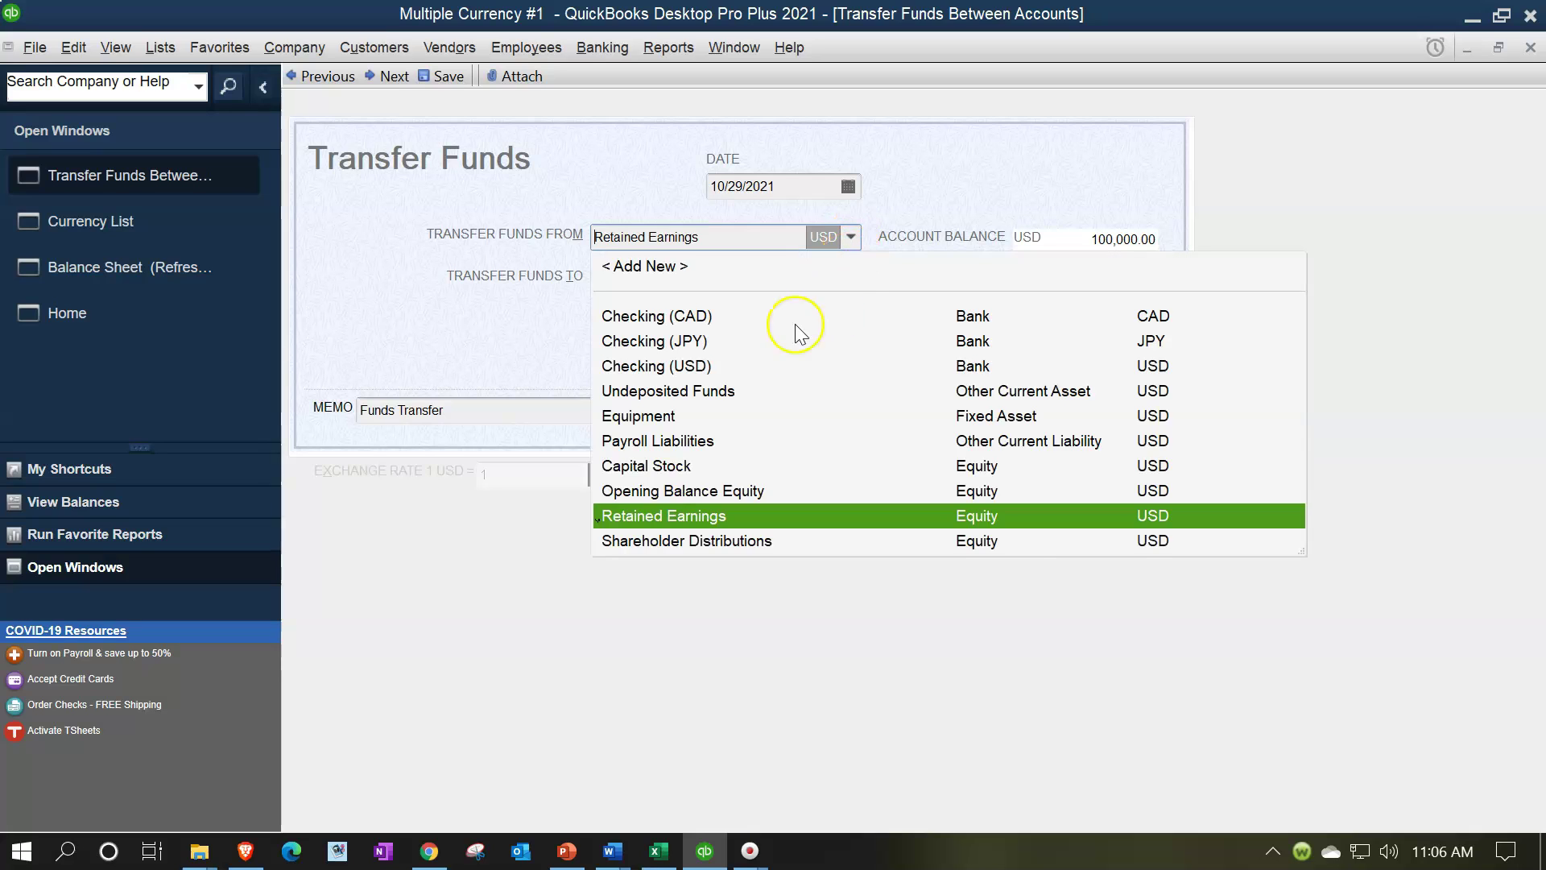
{"action": "left_click", "coordinate": [699, 366]}
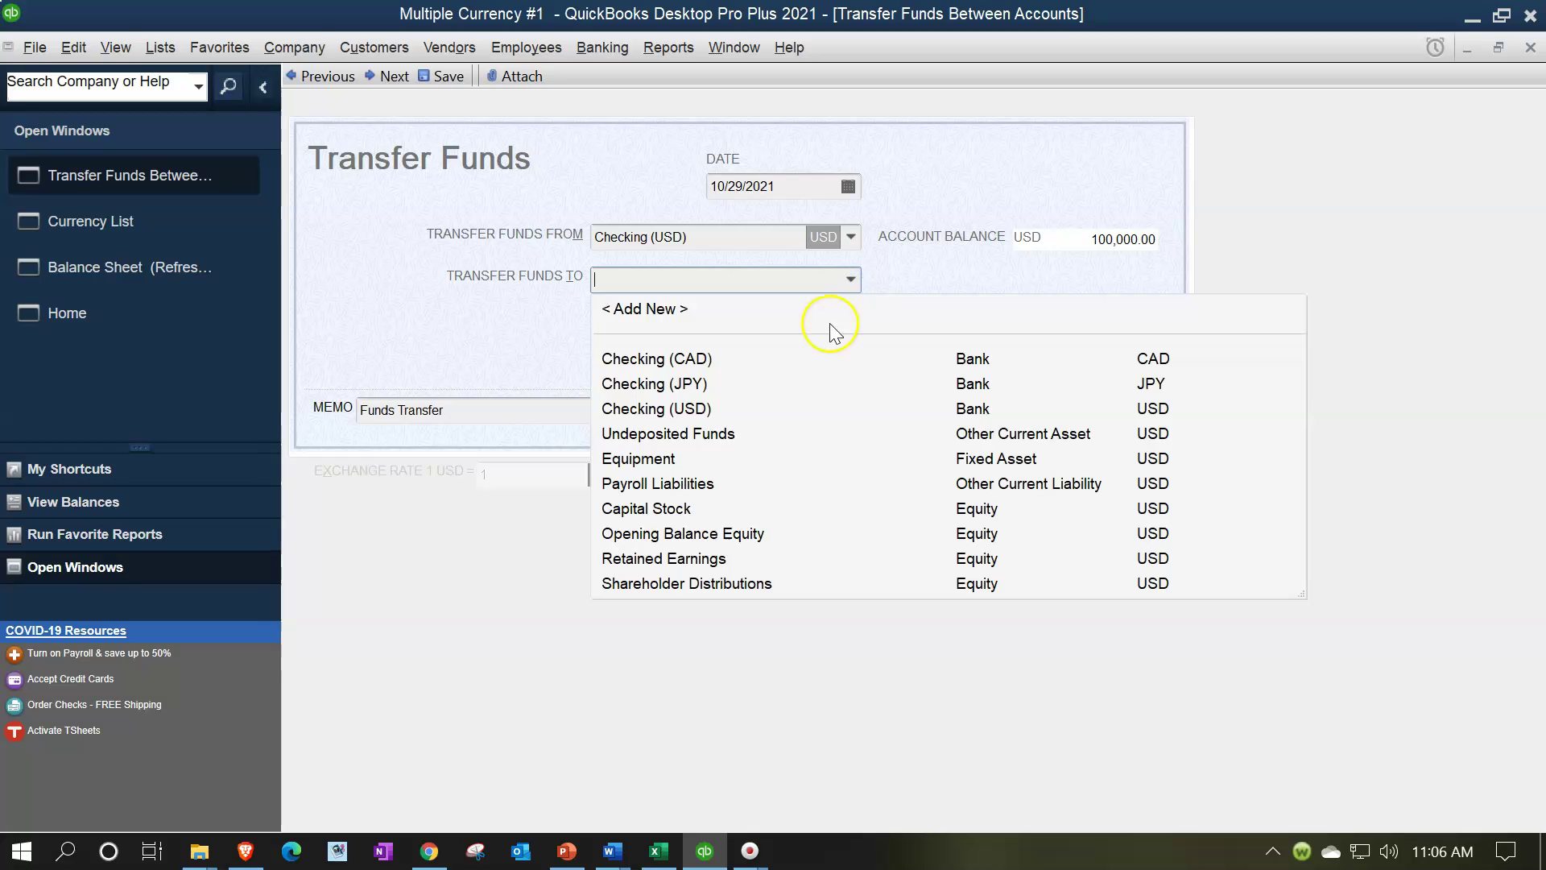
{"action": "left_click", "coordinate": [697, 382]}
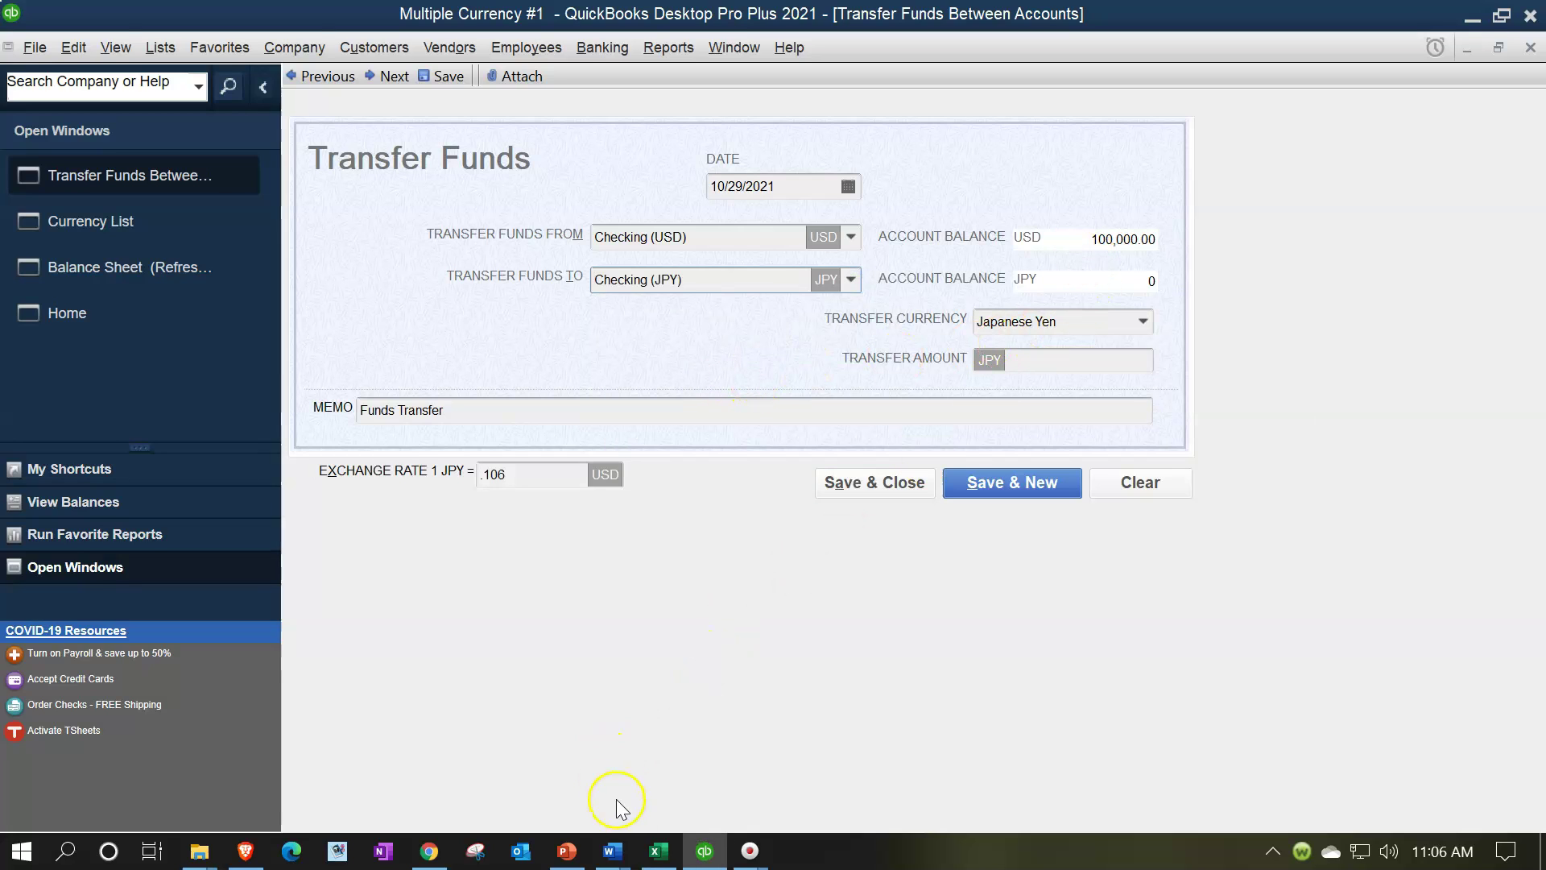
{"action": "left_click", "coordinate": [657, 854]}
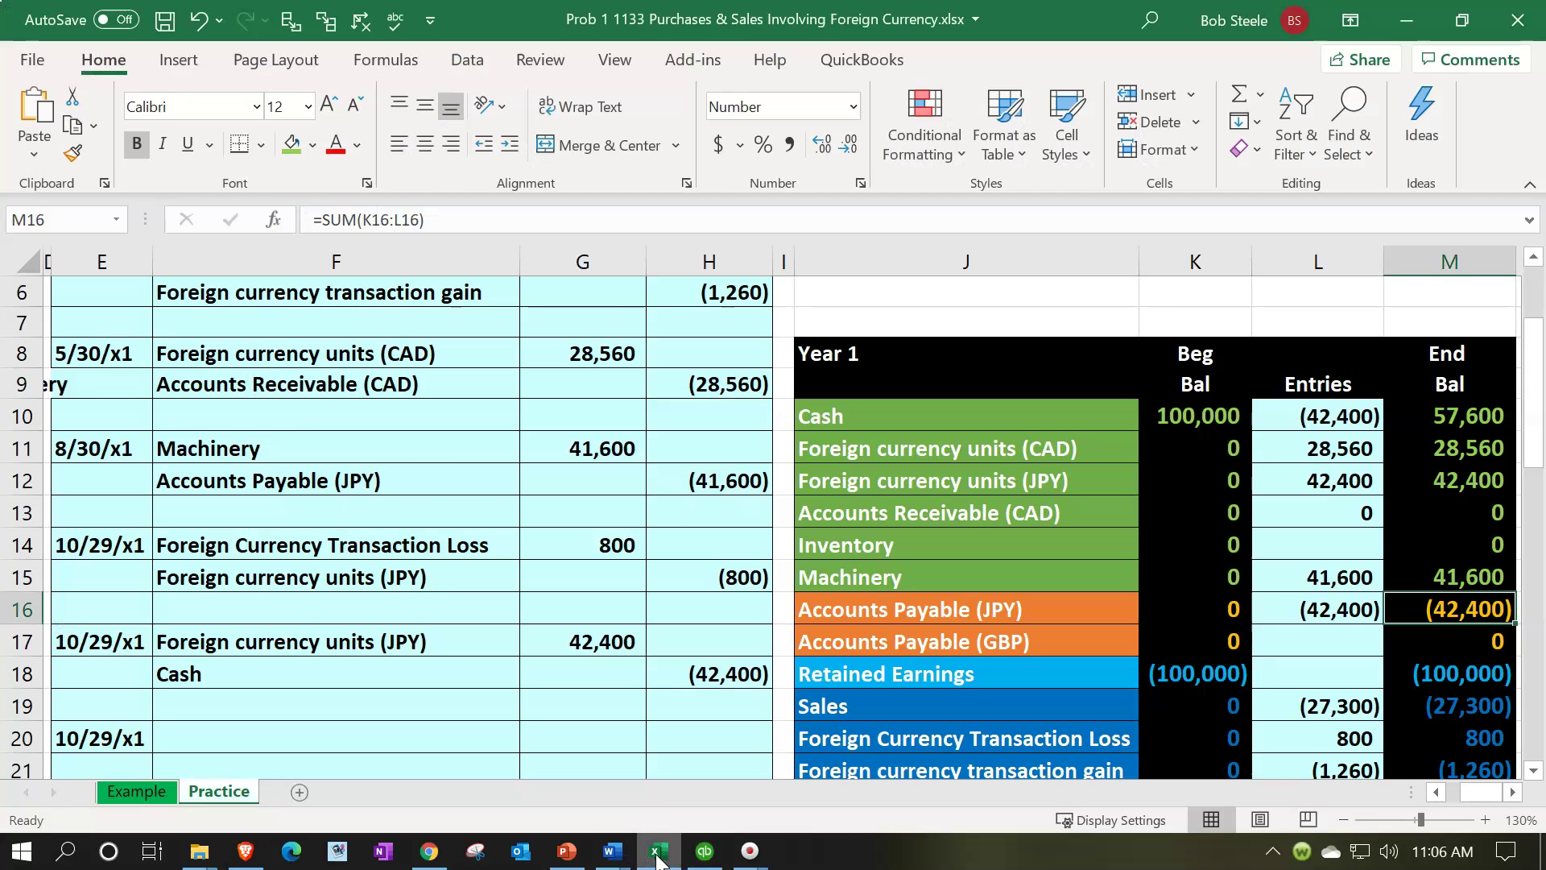
{"action": "left_click", "coordinate": [657, 854]}
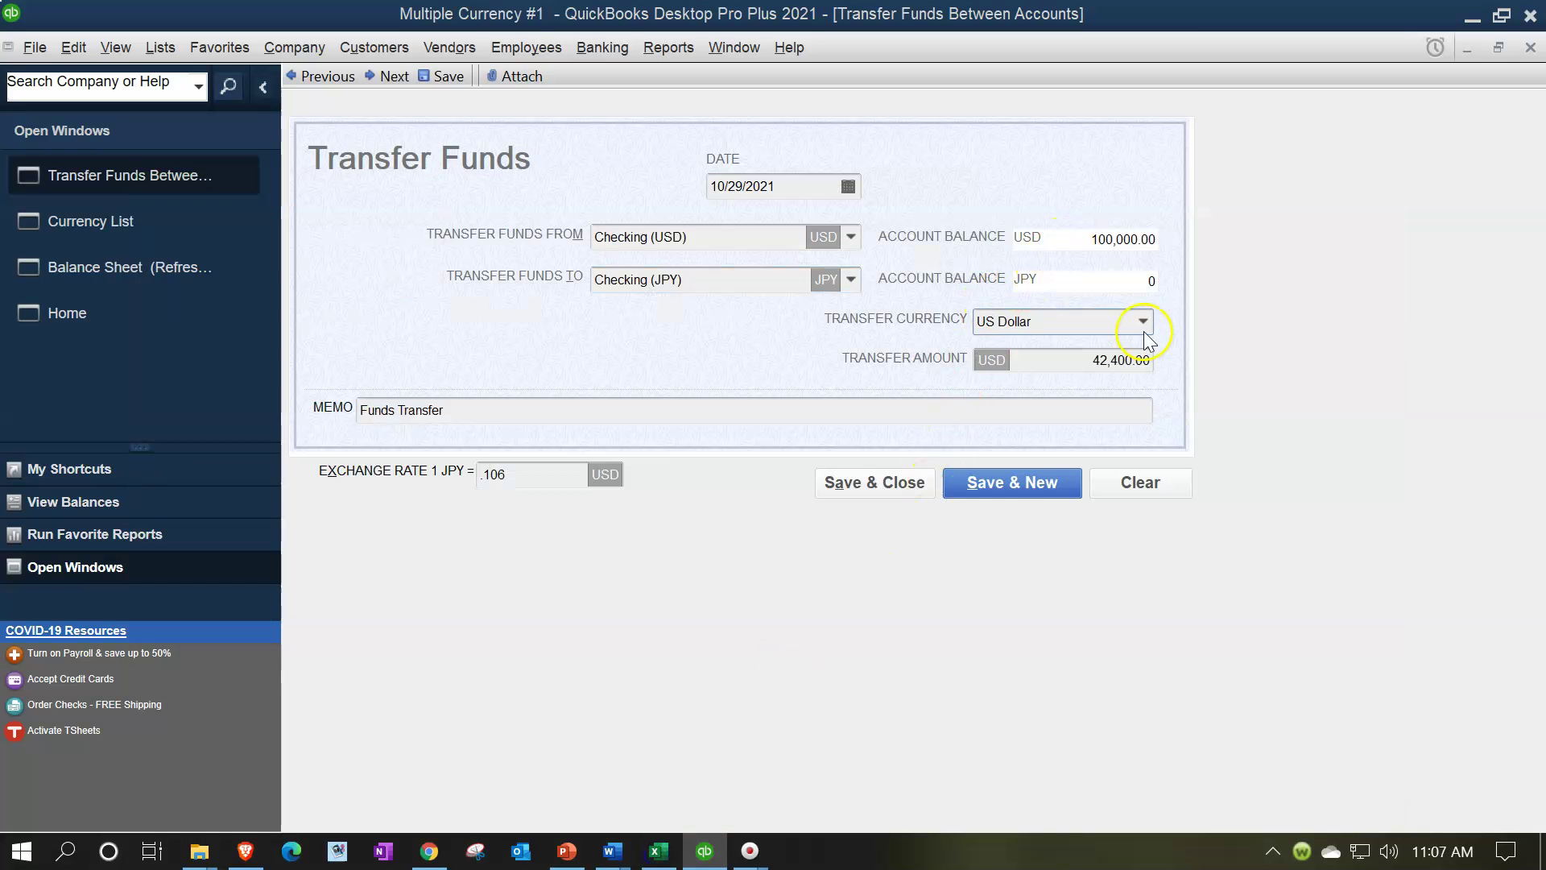
- Set the transfer currency to US Dollar with amount 42,400.00 and save the transfer
{"action": "left_click", "coordinate": [1145, 332]}
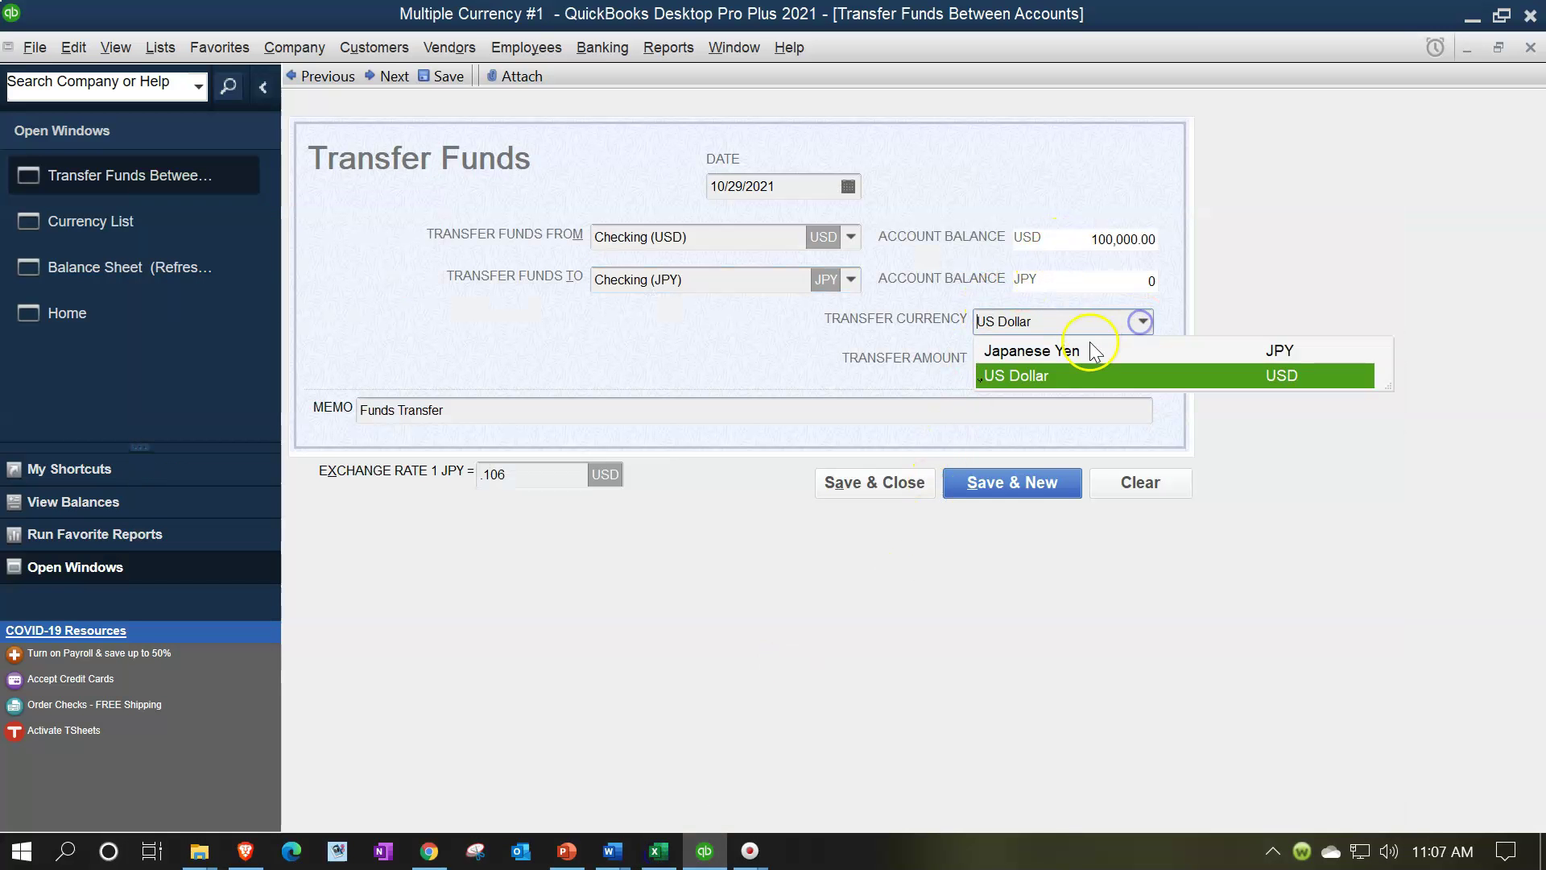
{"action": "left_click", "coordinate": [1041, 379]}
{"action": "left_click_drag", "start_coordinate": [1080, 358], "coordinate": [1179, 360]}
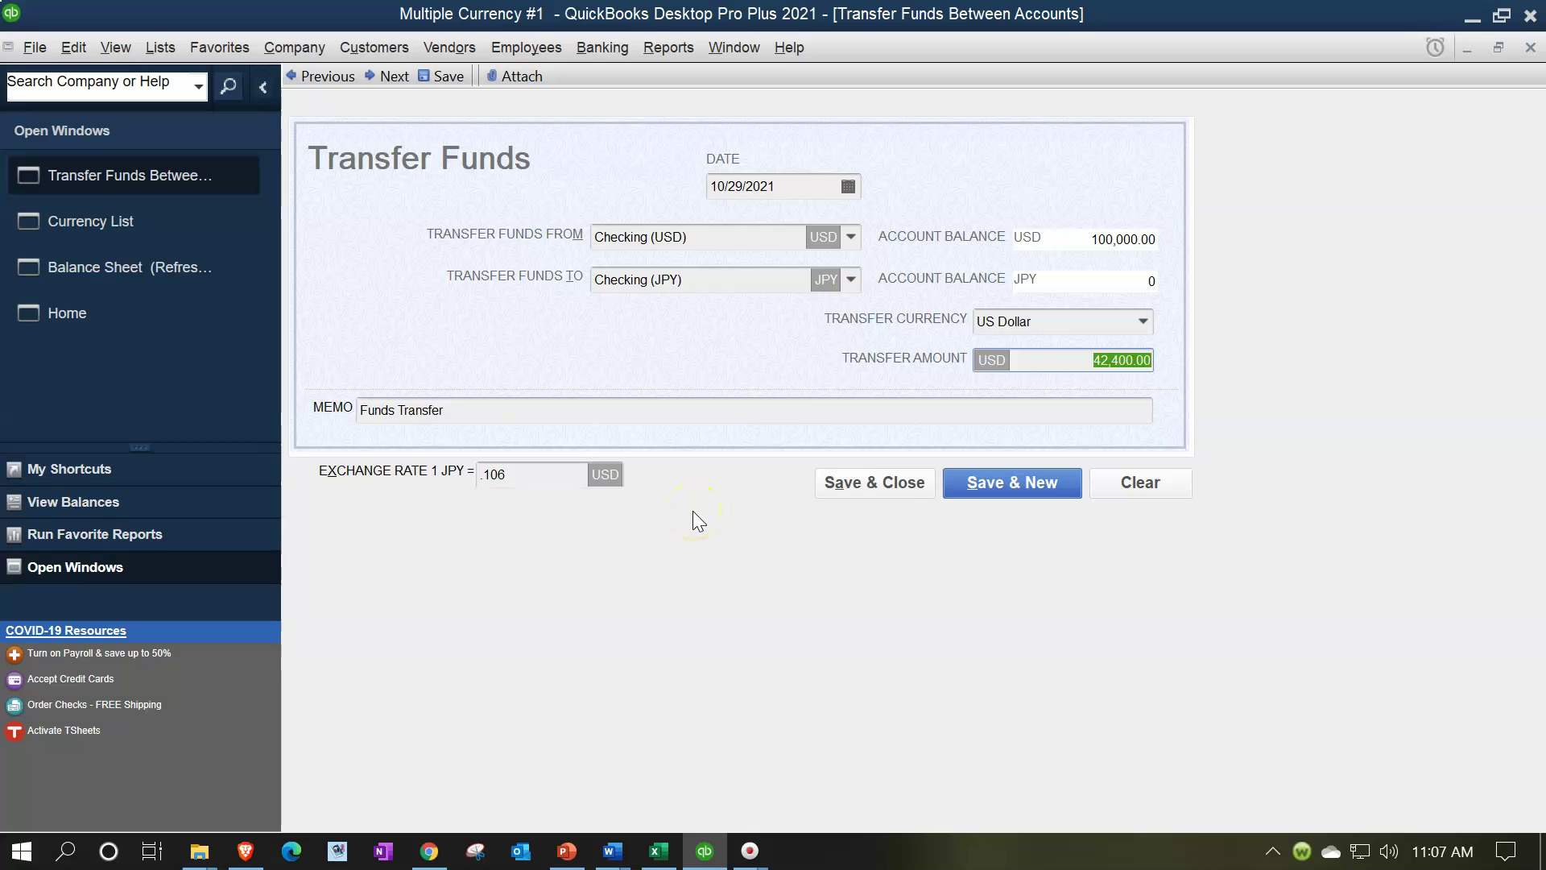
{"action": "left_click", "coordinate": [1142, 319]}
{"action": "left_click", "coordinate": [1052, 352]}
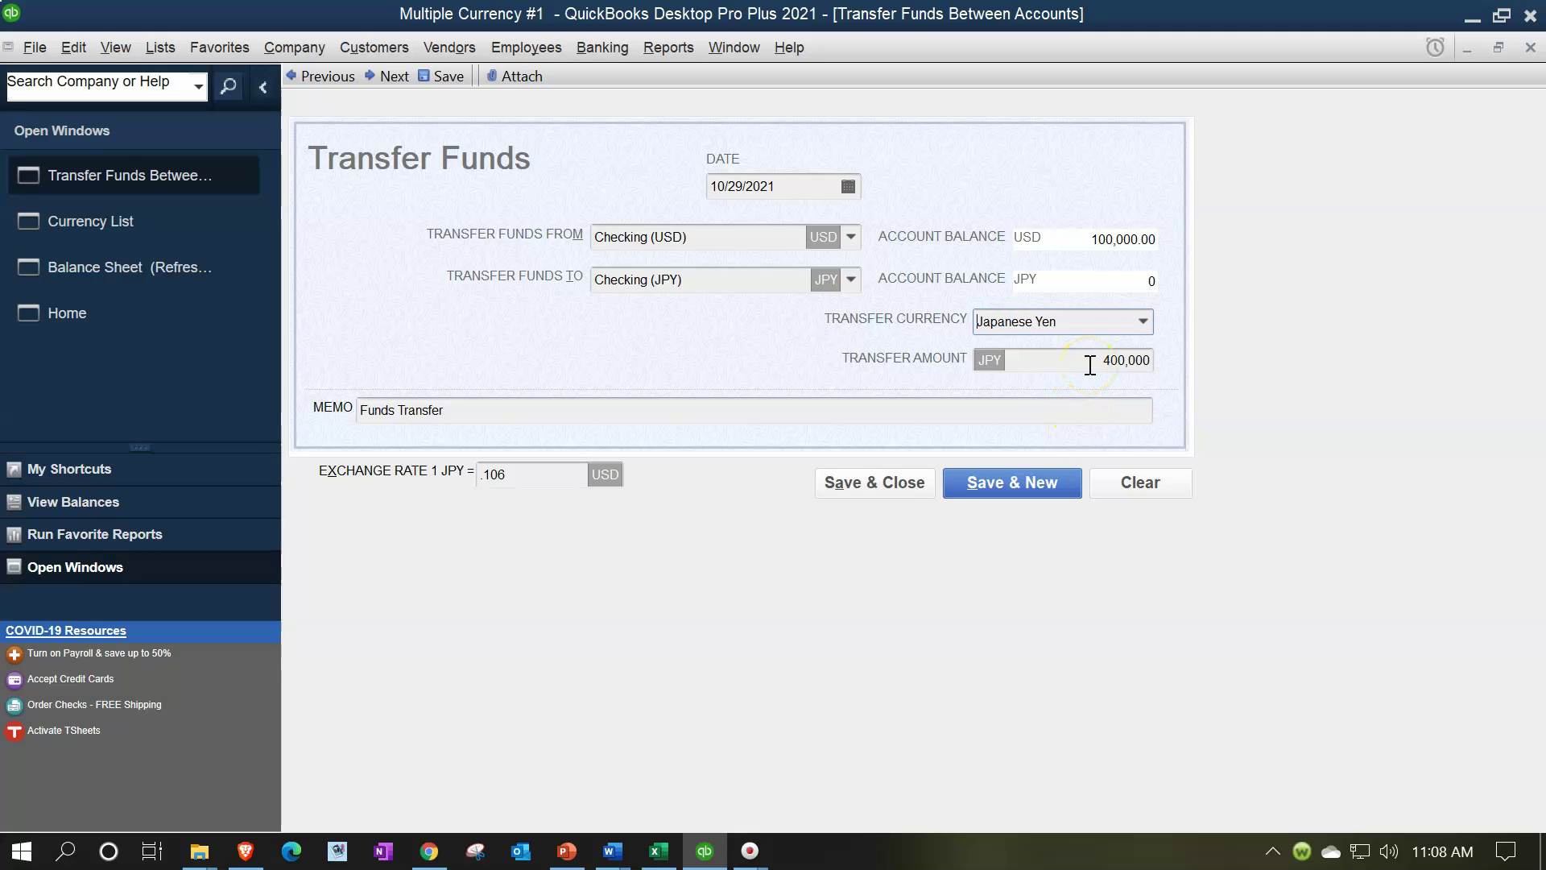
{"action": "left_click", "coordinate": [1143, 321]}
{"action": "left_click", "coordinate": [1056, 375]}
{"action": "left_click", "coordinate": [478, 509]}
{"action": "left_click", "coordinate": [1115, 361]}
{"action": "left_click", "coordinate": [901, 482]}
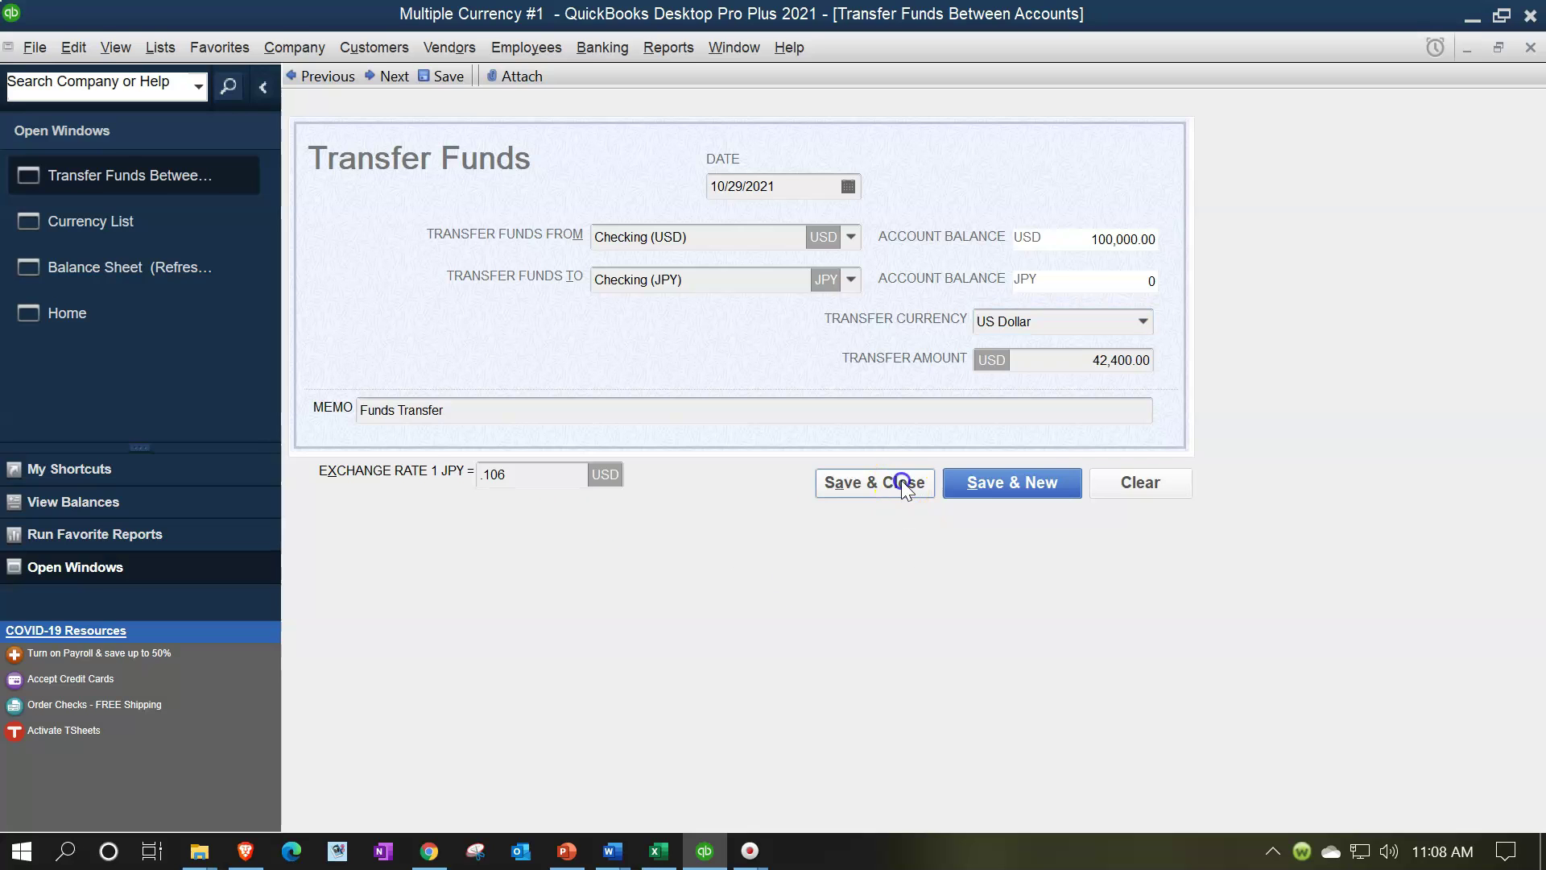
- Accept the future-dated warning, then QuickZoom into the Checking (JPY) and Checking (USD) balances and close both detail reports
{"action": "left_click", "coordinate": [745, 343]}
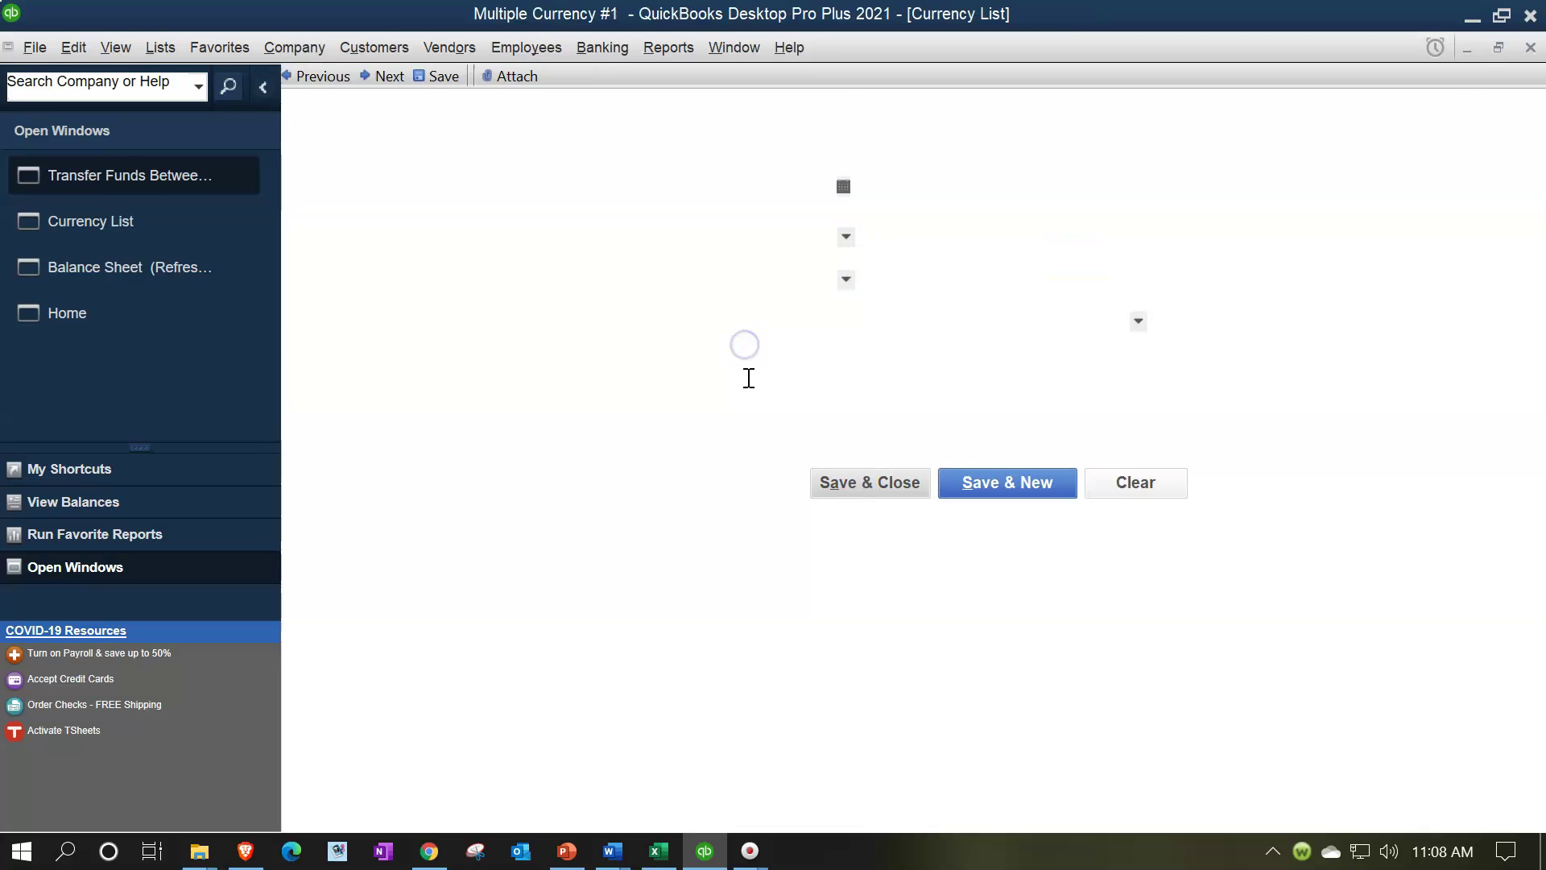
{"action": "left_click", "coordinate": [77, 218]}
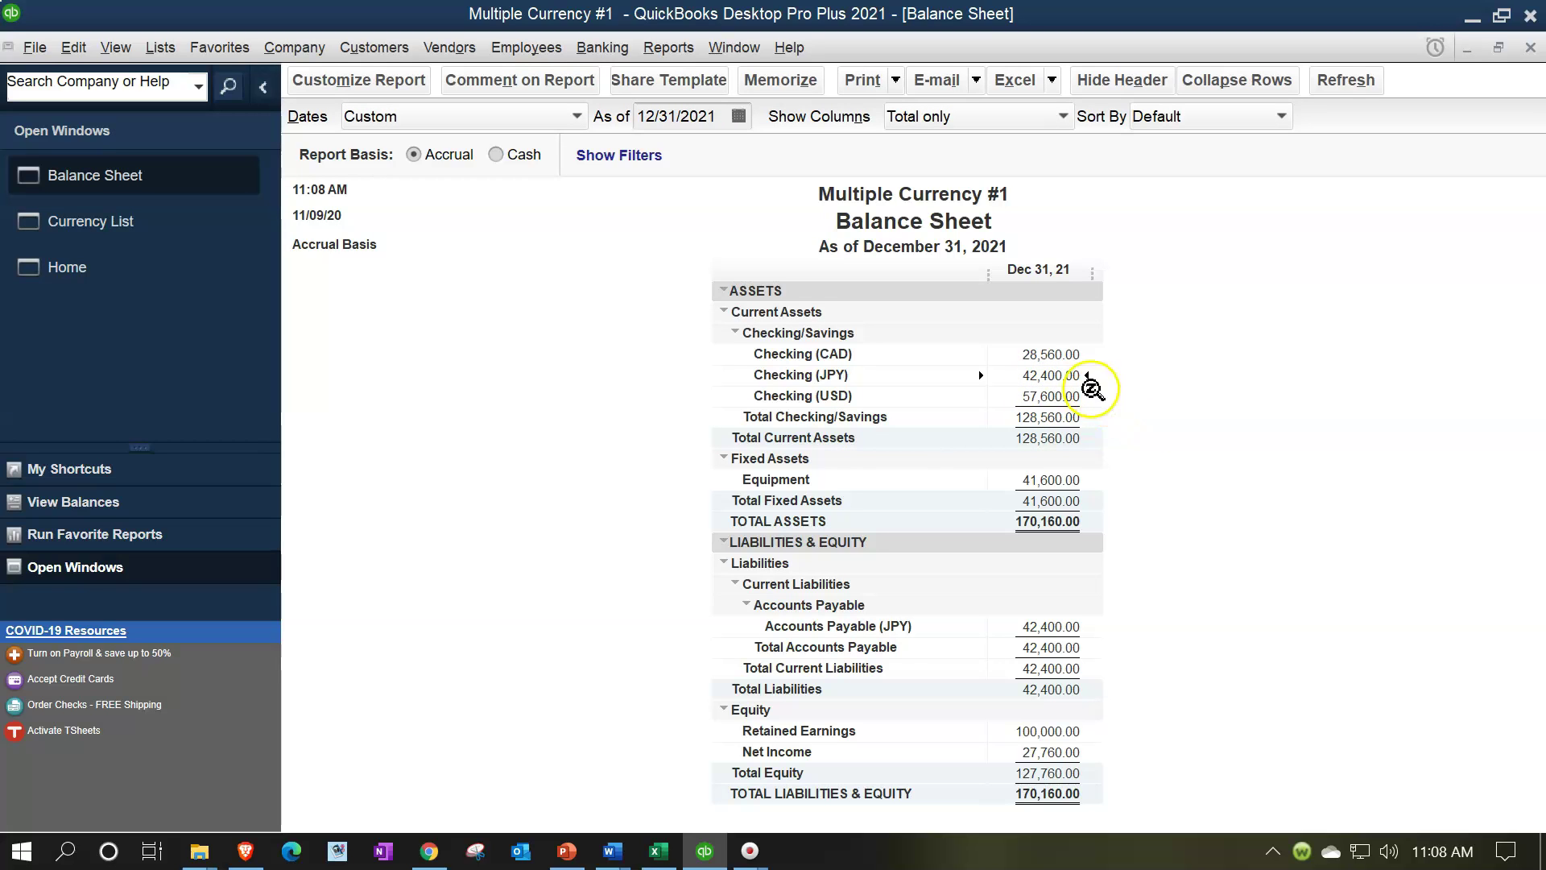
{"action": "double_click", "coordinate": [1059, 375]}
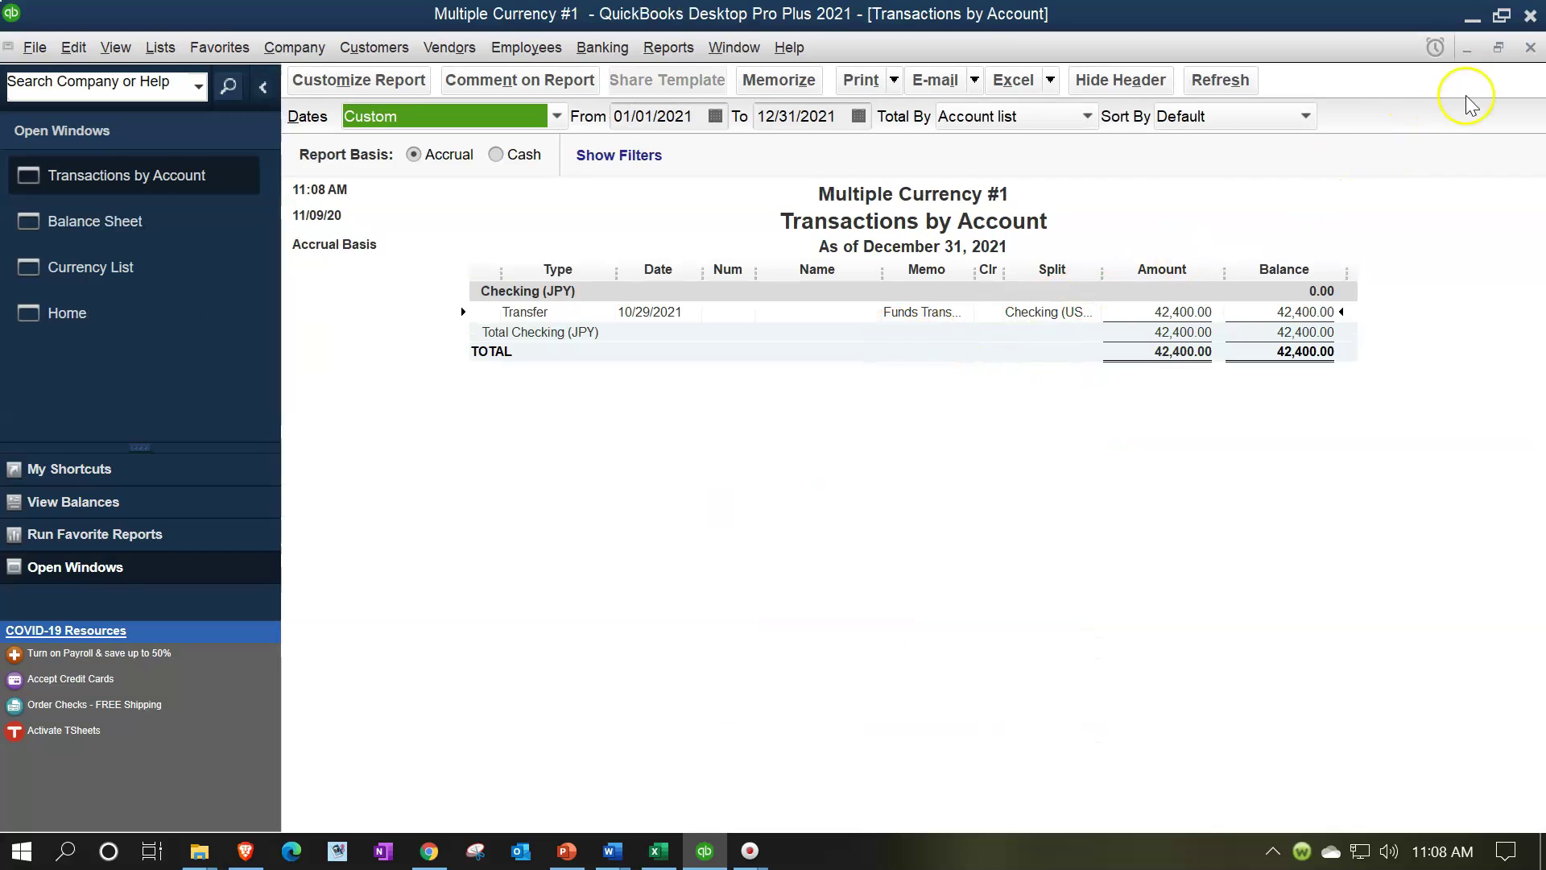
{"action": "left_click", "coordinate": [1530, 47]}
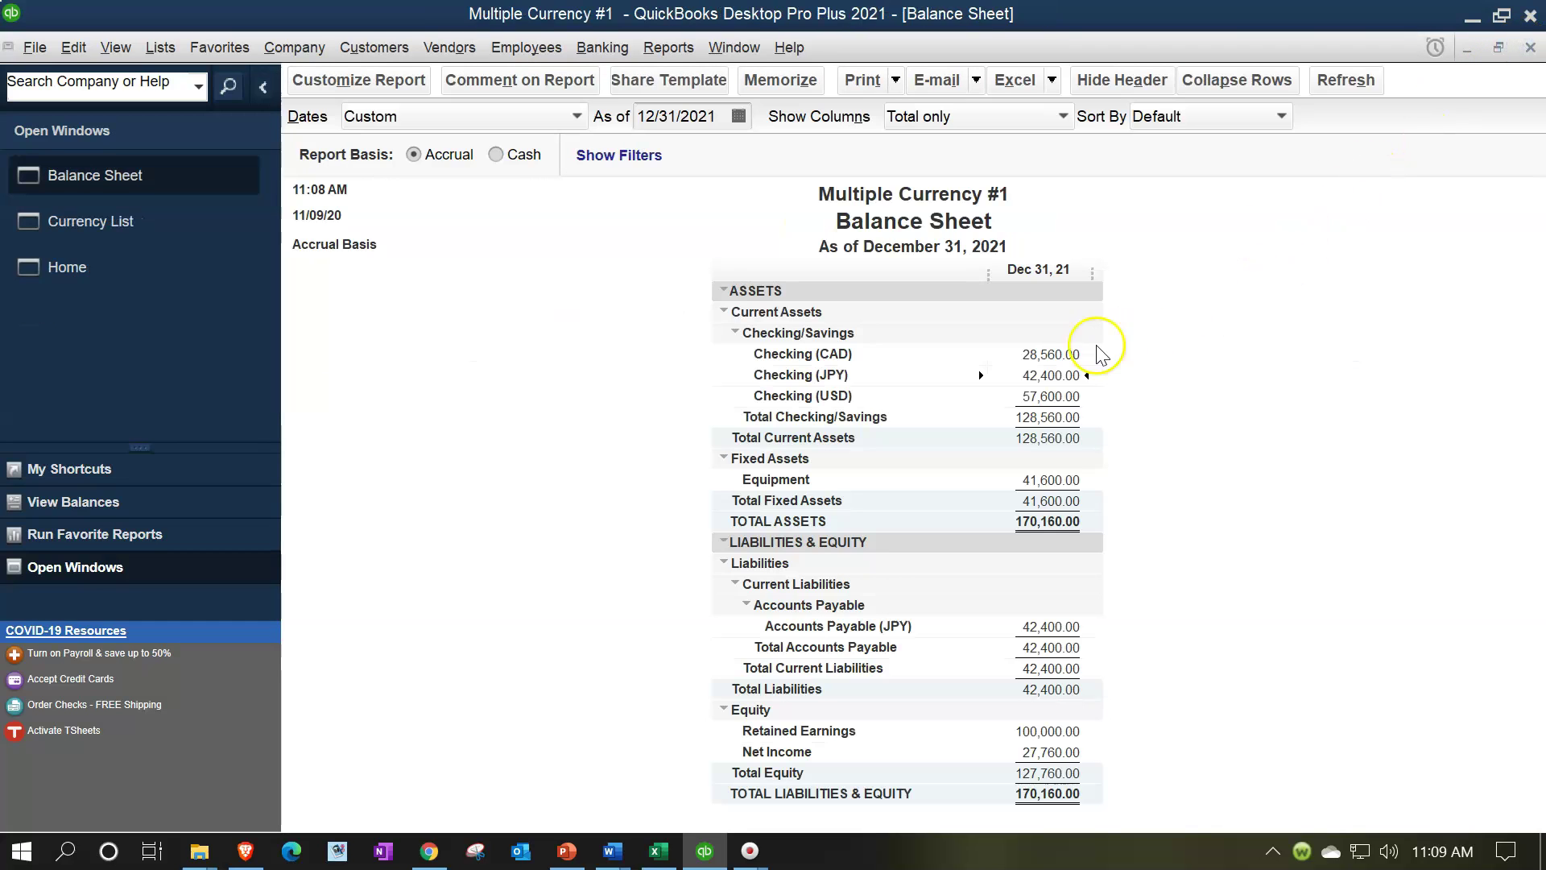
{"action": "double_click", "coordinate": [1057, 394]}
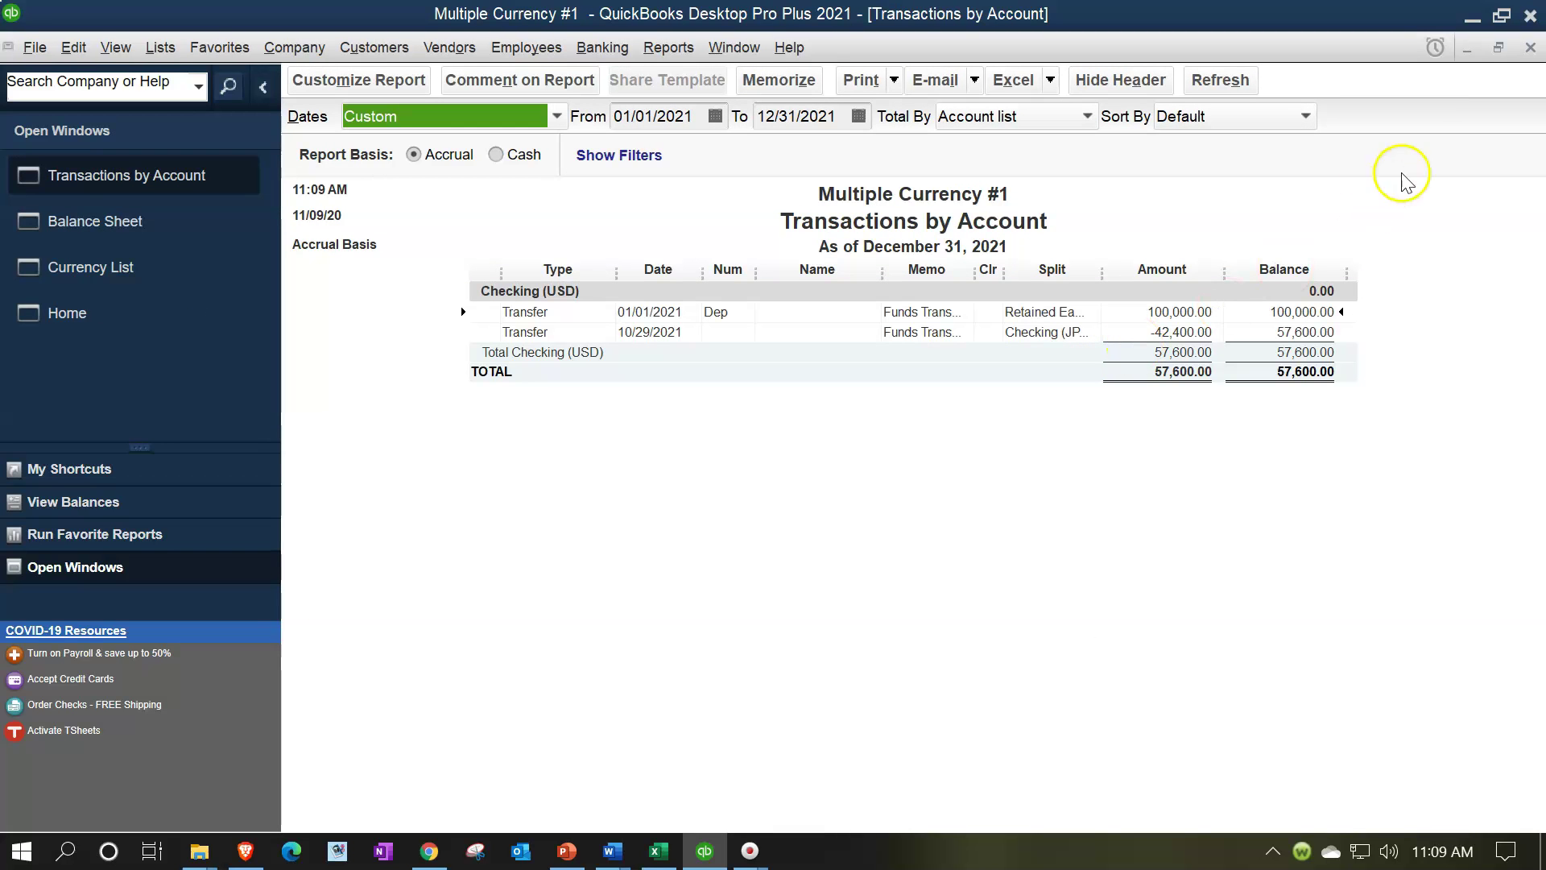
{"action": "left_click", "coordinate": [1530, 47]}
- Highlight the Checking (JPY) 42,400.00 and Accounts Payable (JPY) lines on the balance sheet
{"action": "left_click", "coordinate": [1055, 373]}
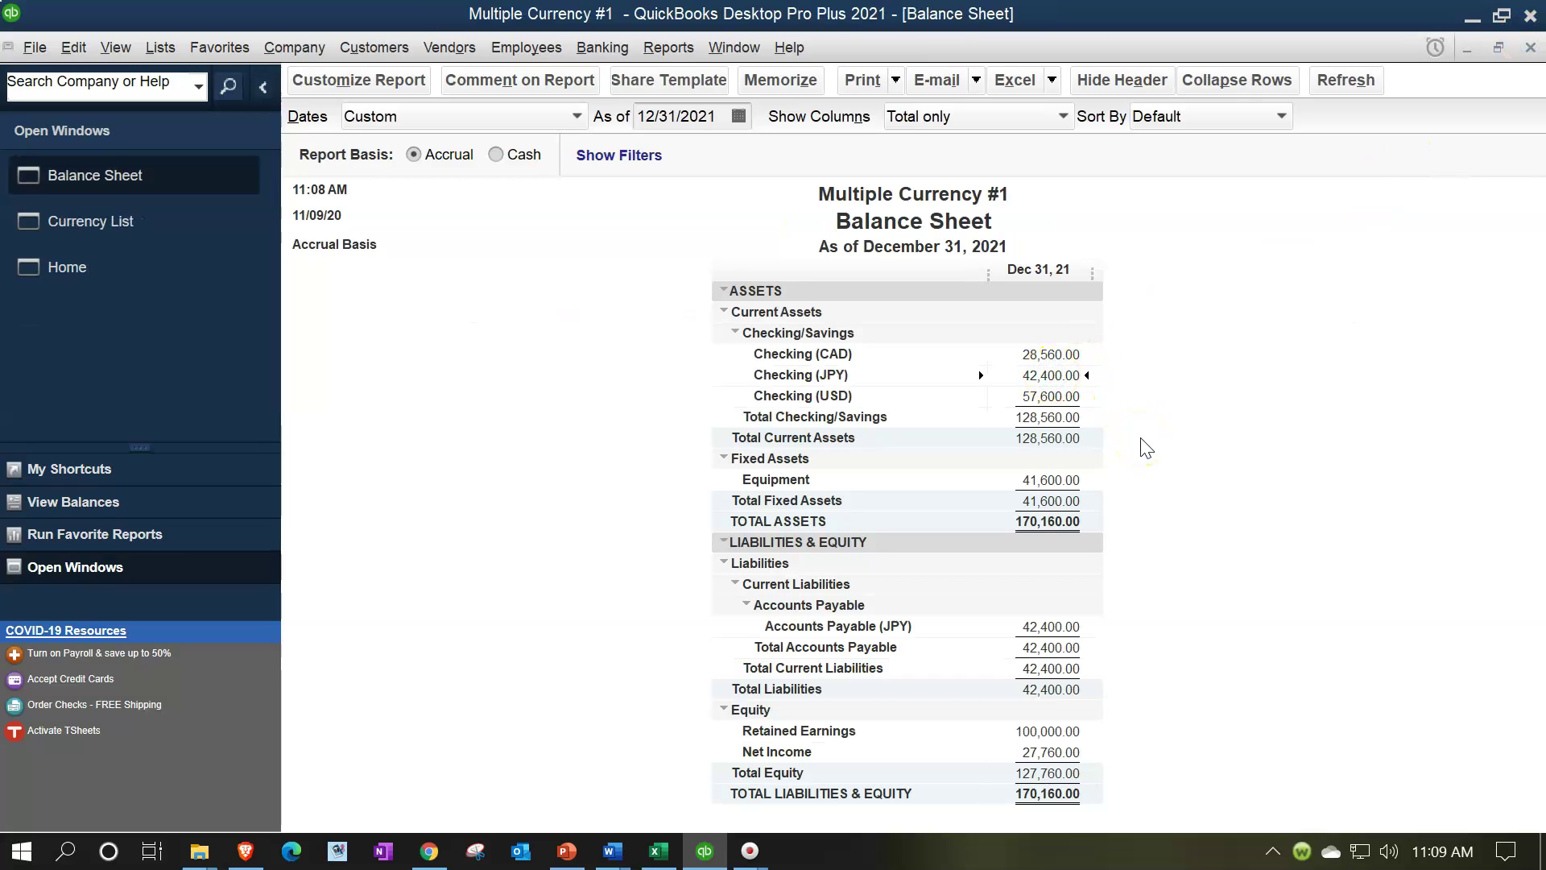
{"action": "left_click", "coordinate": [1155, 469]}
{"action": "left_click", "coordinate": [1075, 622]}
{"action": "left_click", "coordinate": [1167, 613]}
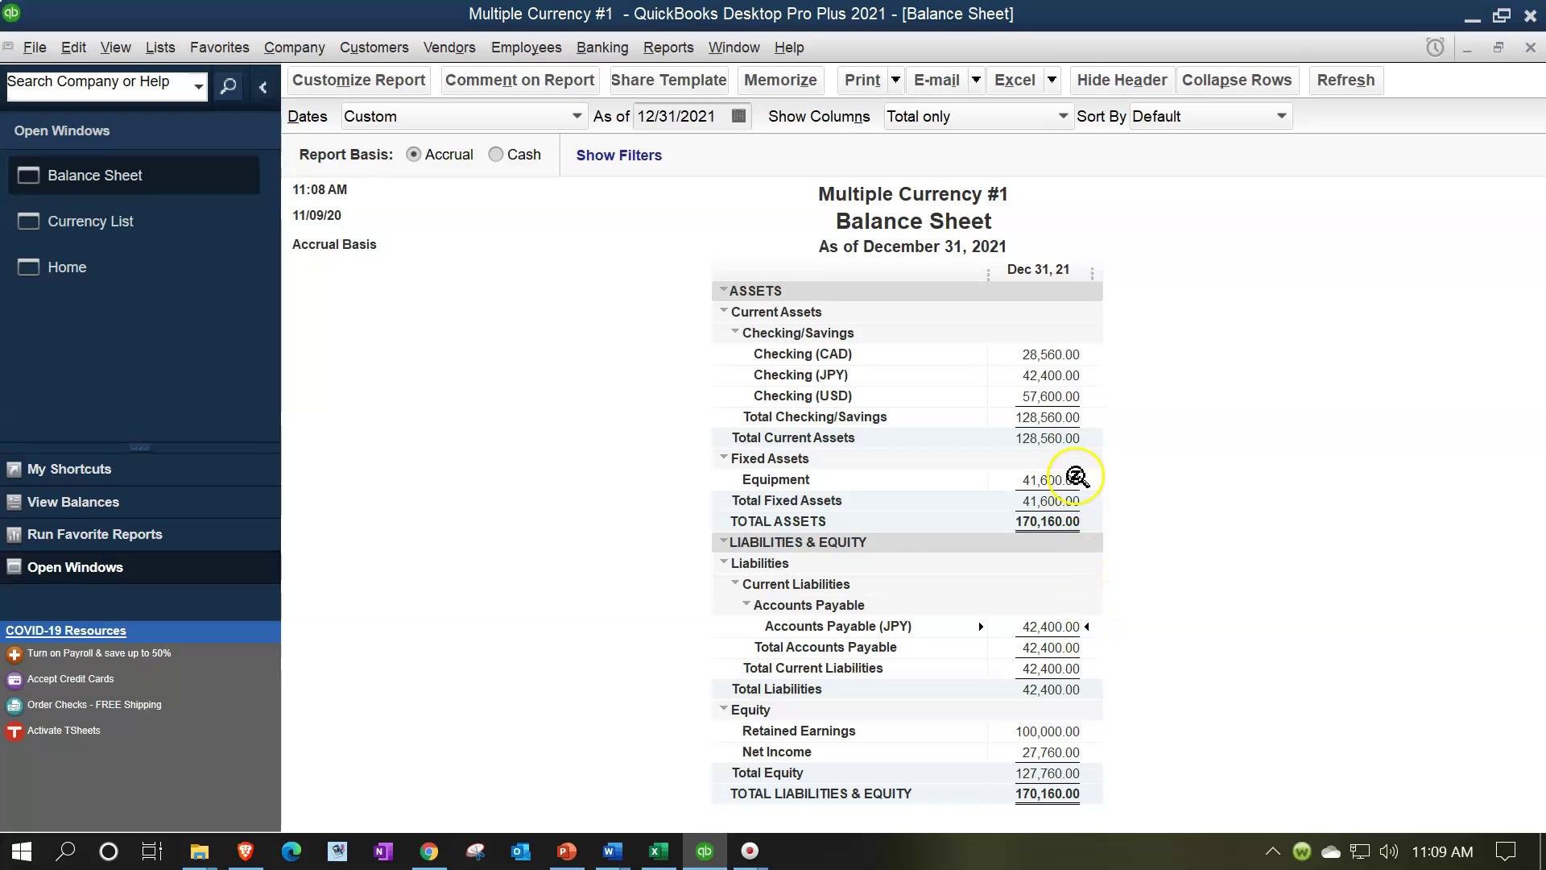
{"action": "left_click", "coordinate": [1061, 378]}
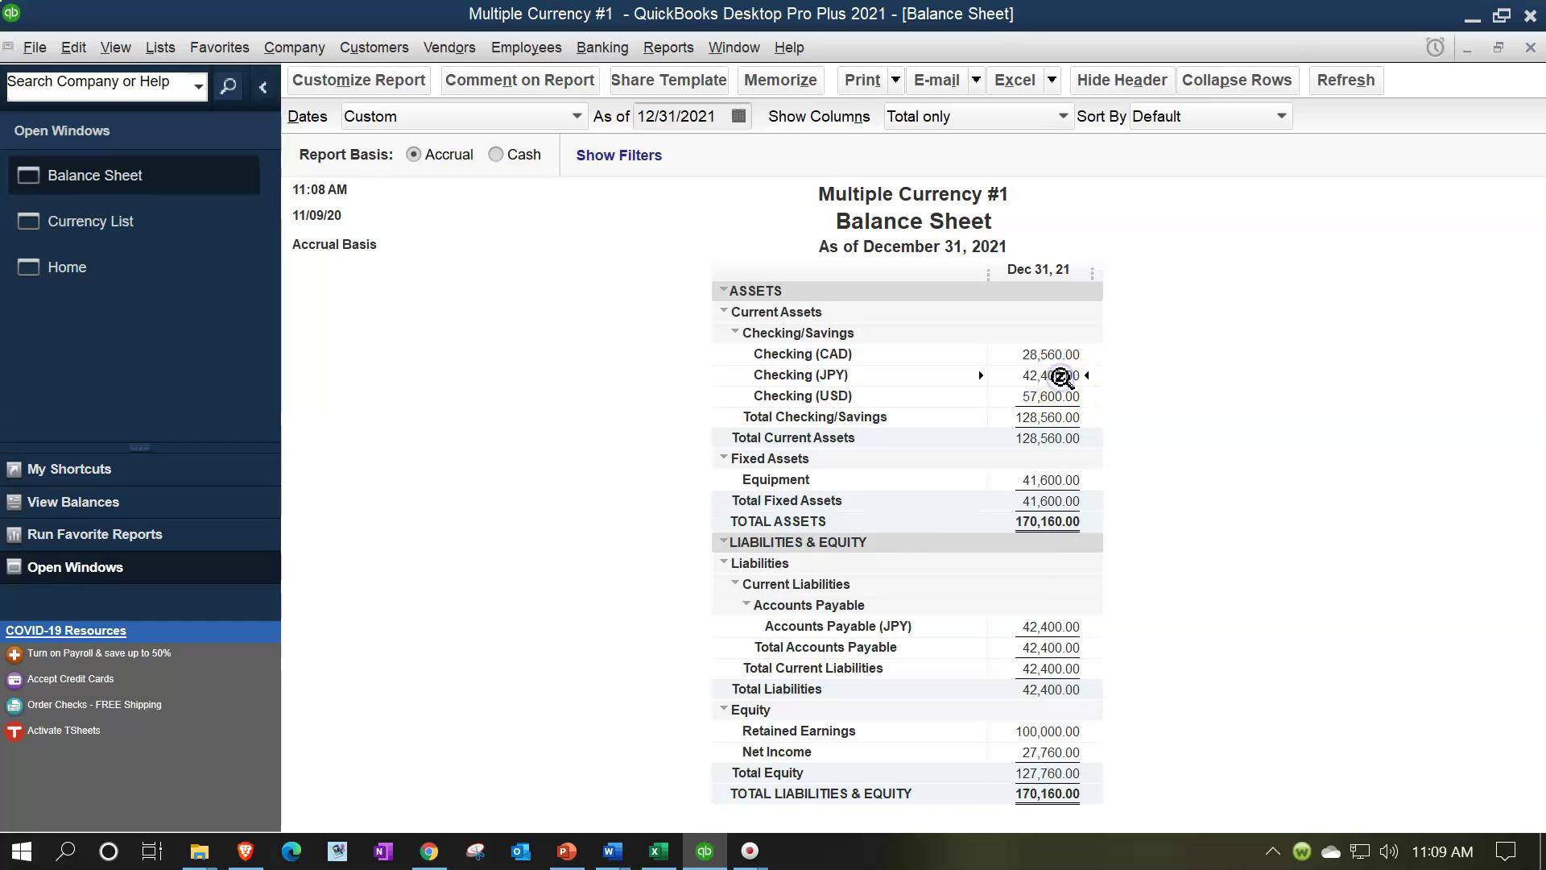